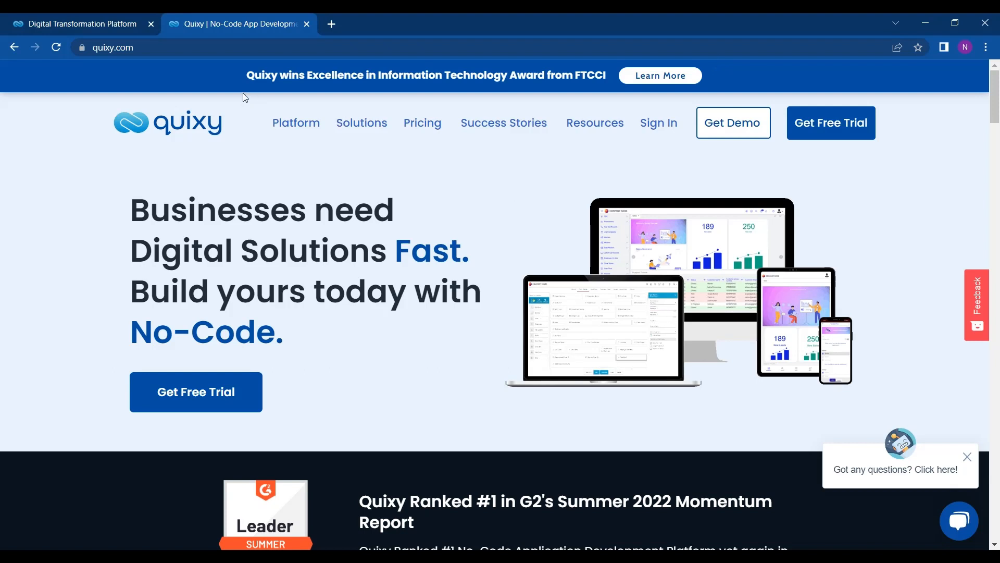
Step: Preview the 14-day free trial sign-up form, then go back to the workspace's app store
mouse_move(292, 155)
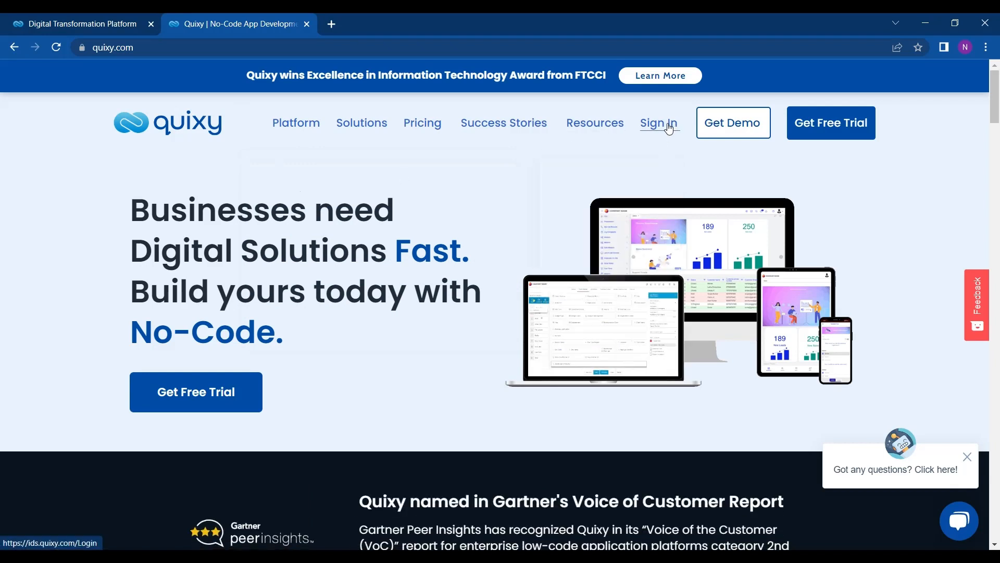
left_click(832, 143)
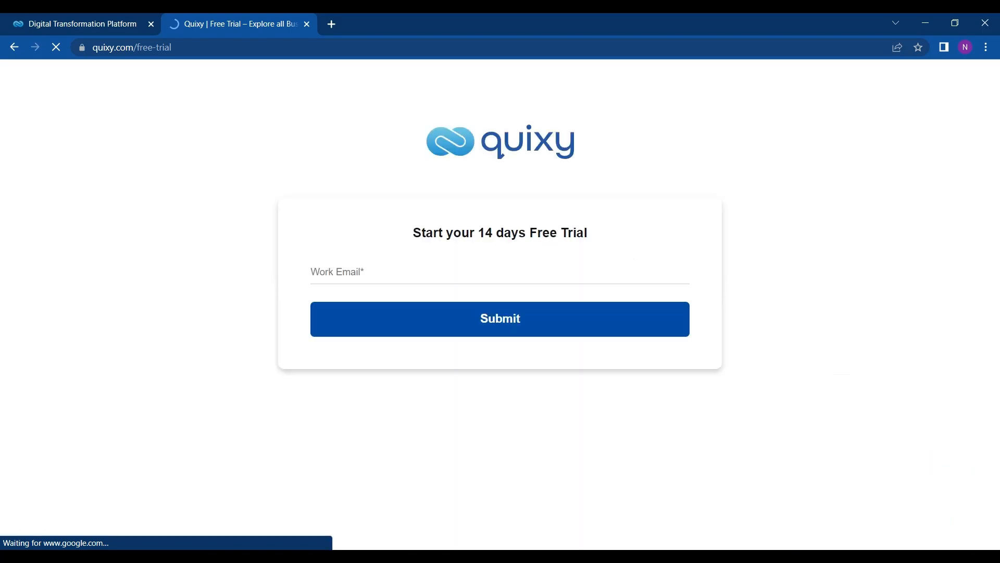
left_click(530, 279)
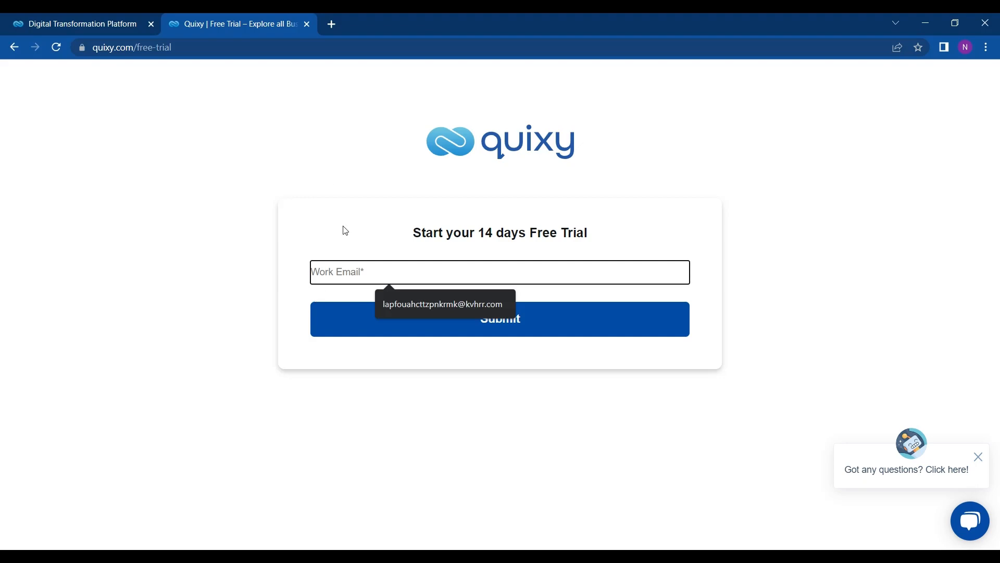
left_click(149, 18)
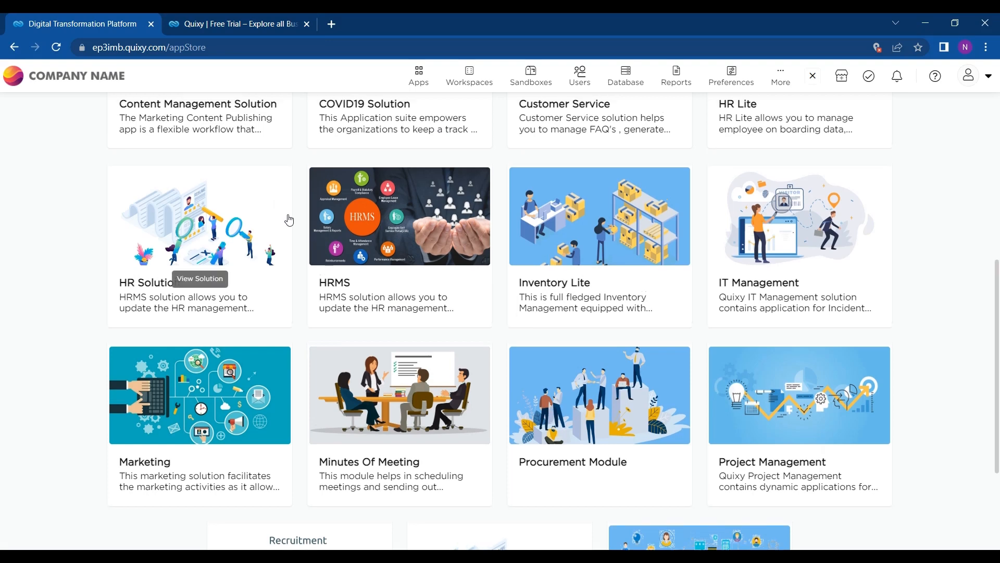
Step: Scroll to the top and go from the app store to the workspace home dashboard
scroll(343, 189, "up", 7)
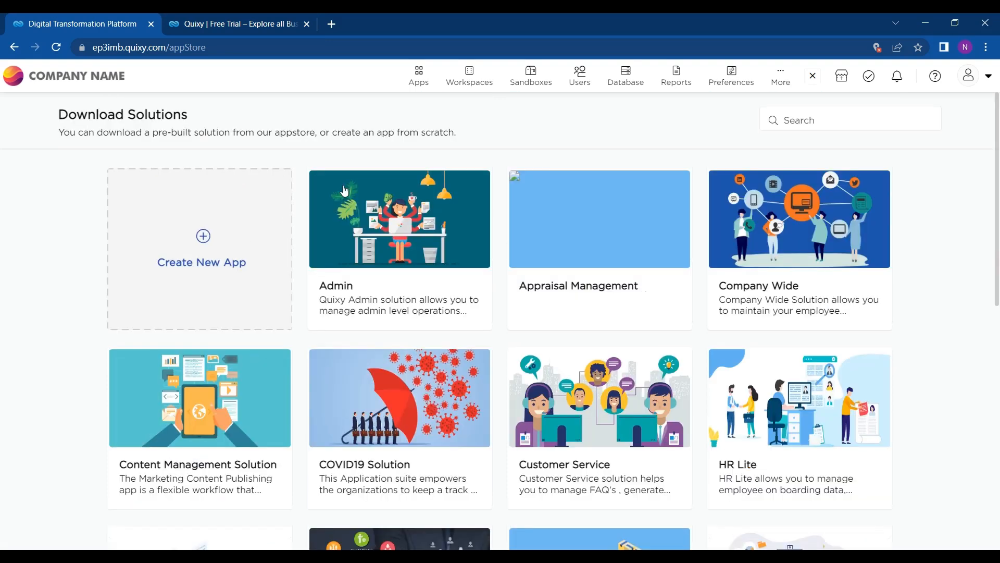
left_click(87, 78)
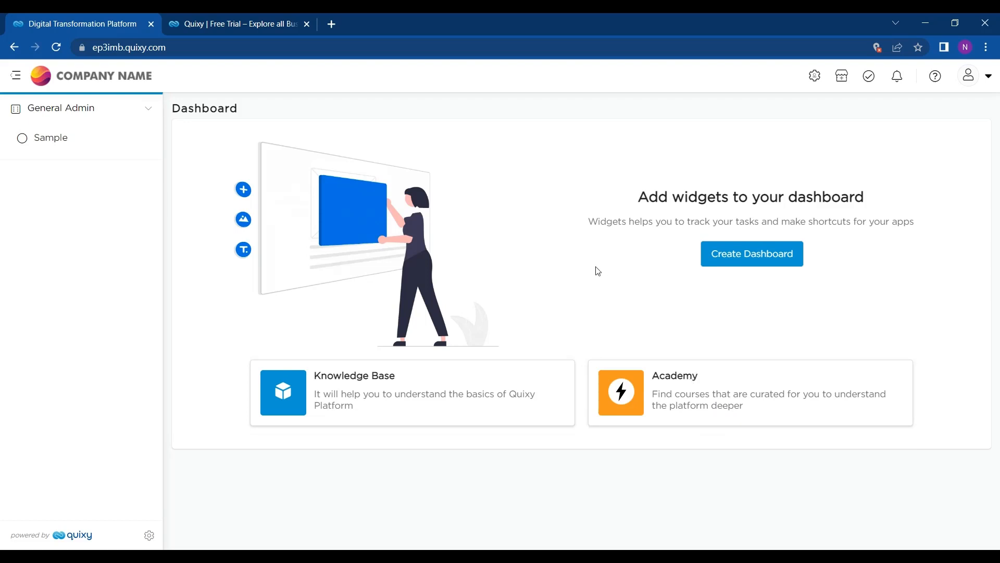
Step: Show all admin sections and expand the General Admin section in the sidebar
left_click(816, 76)
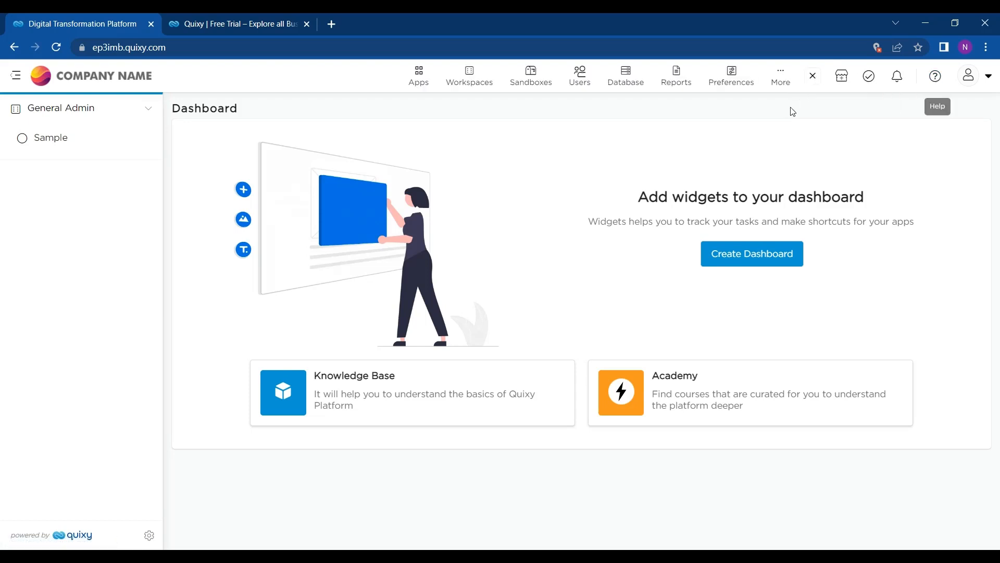
left_click(969, 76)
left_click(939, 78)
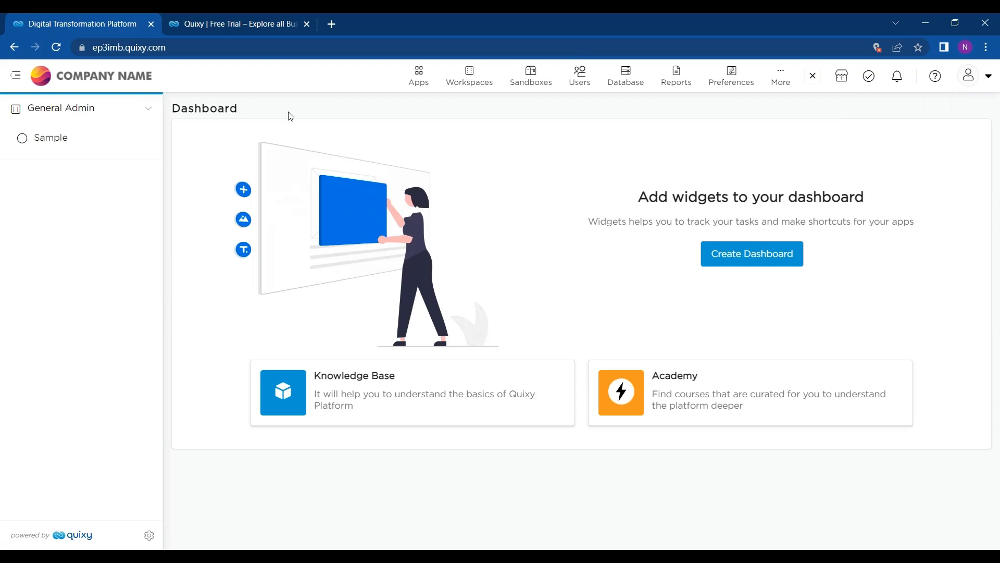
left_click(51, 114)
left_click(51, 114)
Step: Create a new dashboard named 'Dashboard', fixing the name's capitalisation, and save it
left_click(753, 251)
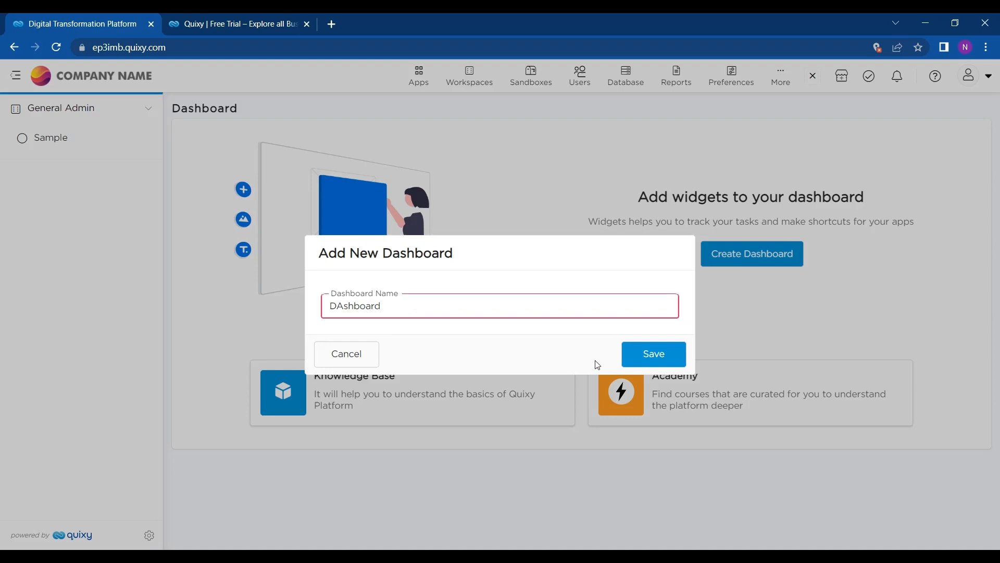
left_click(651, 358)
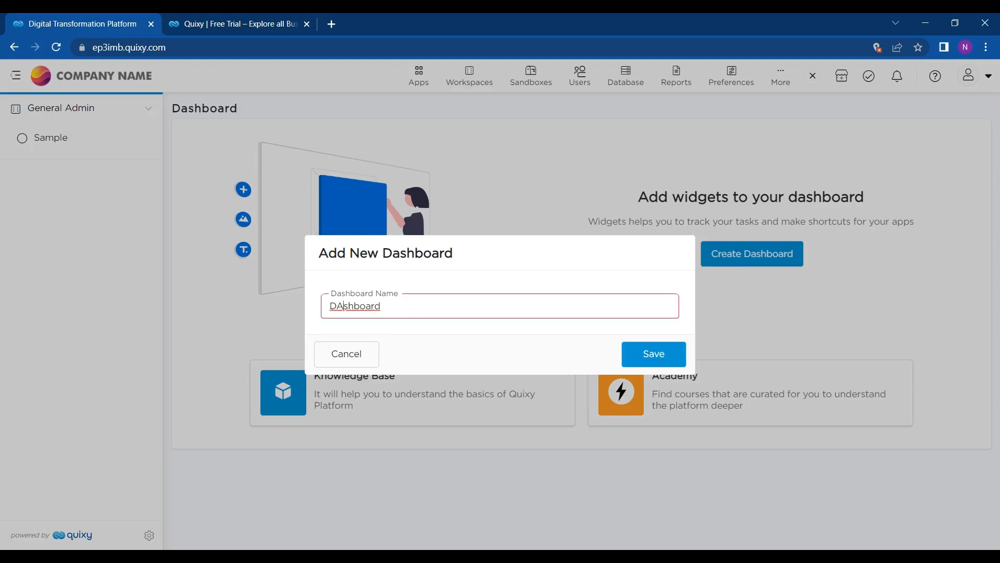
key("BackSpace")
type("a")
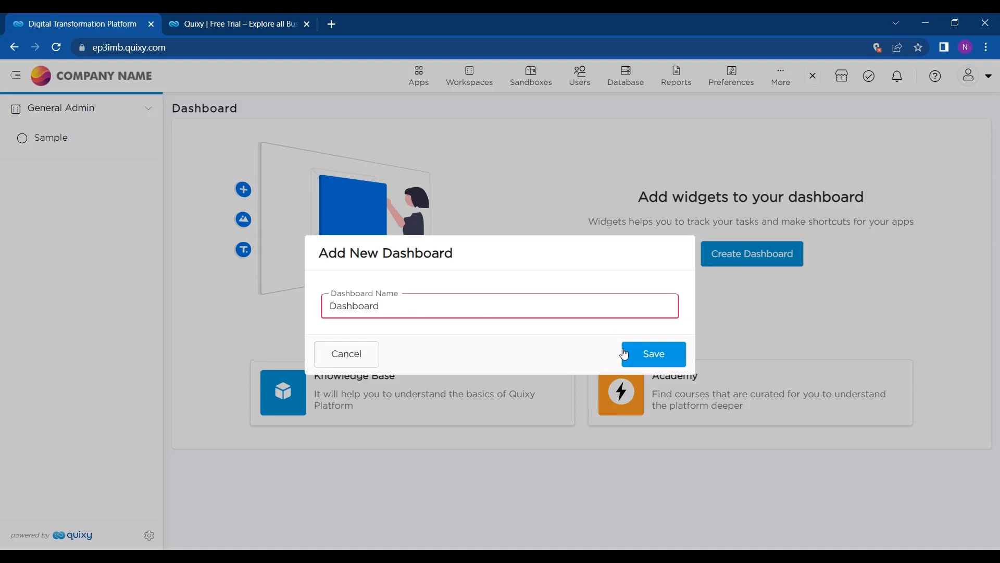
left_click(625, 353)
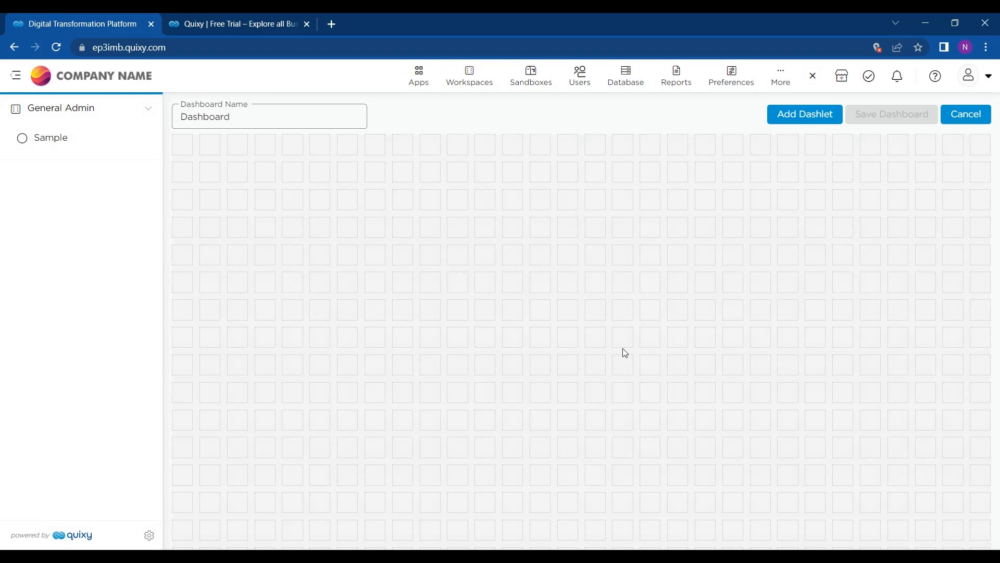
Step: Add a Shortcuts dashlet of type App - Add Record in the General Admin workspace
left_click(821, 121)
left_click(521, 239)
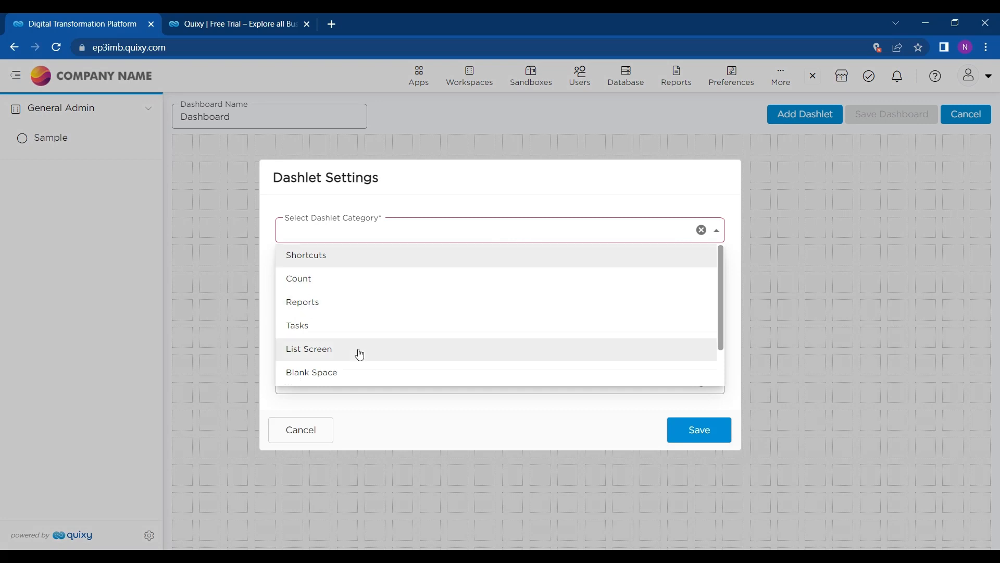
scroll(360, 354, "down", 1)
scroll(365, 327, "up", 1)
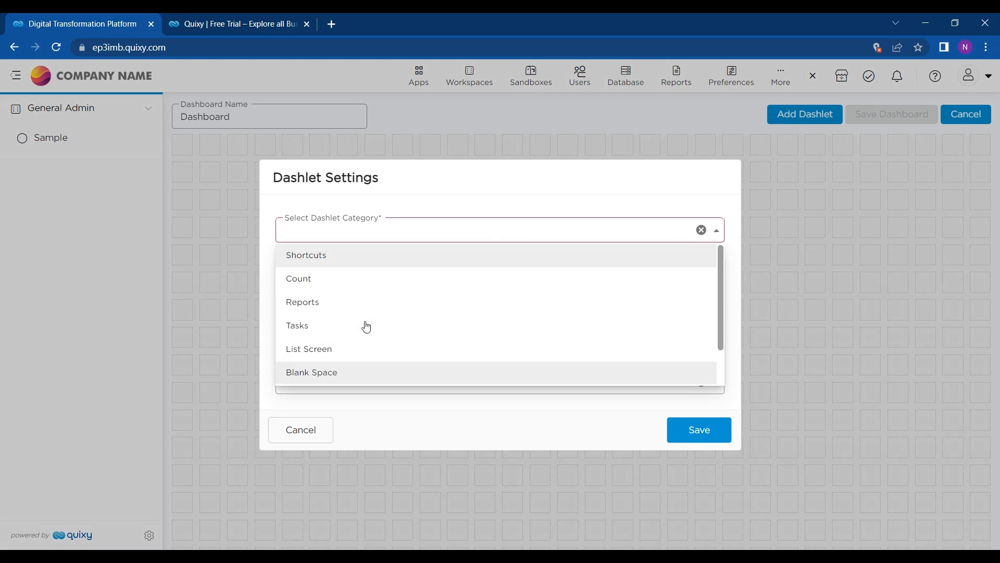
left_click(343, 265)
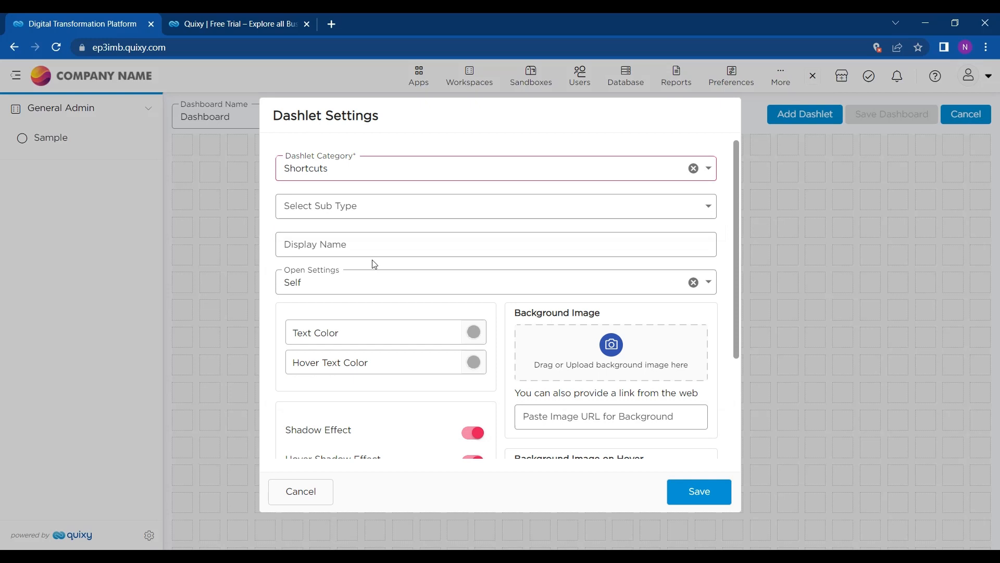
left_click(393, 208)
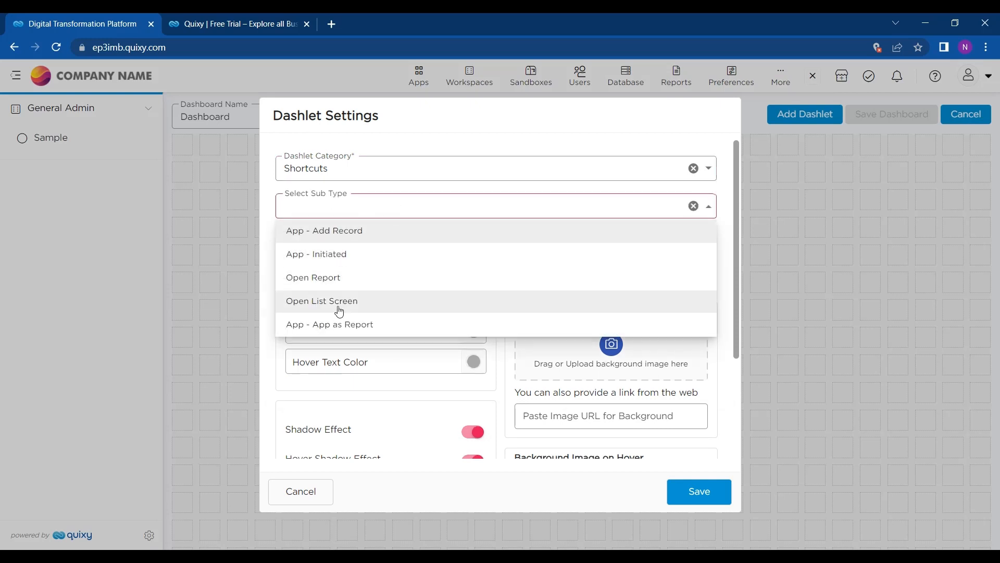
left_click(354, 234)
left_click(390, 258)
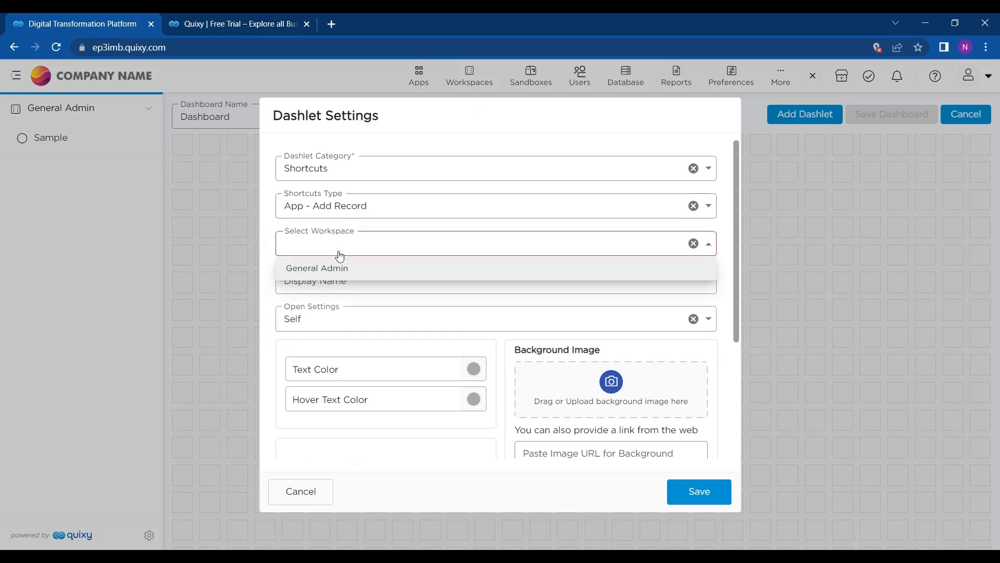
left_click(331, 268)
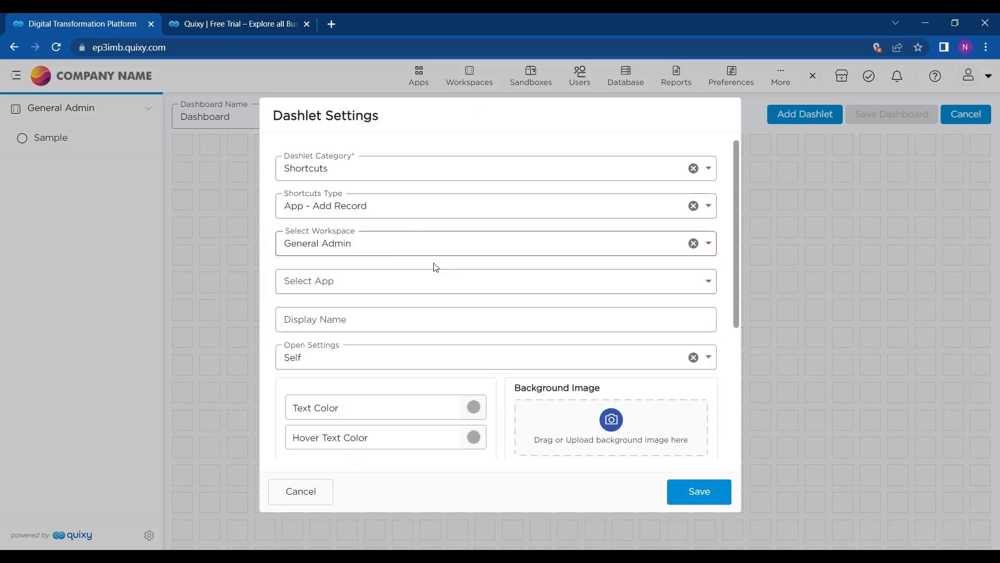
left_click(372, 283)
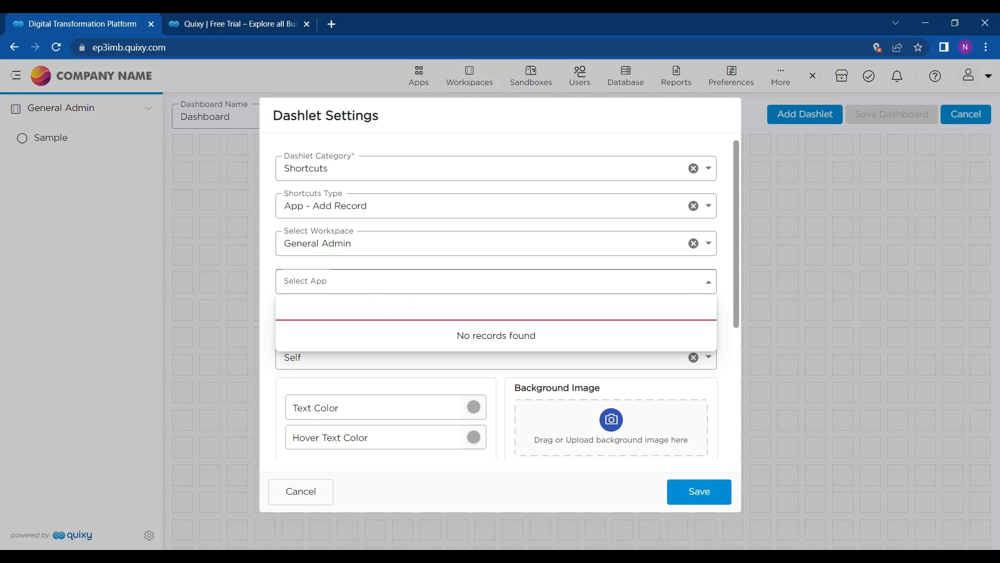
left_click(393, 292)
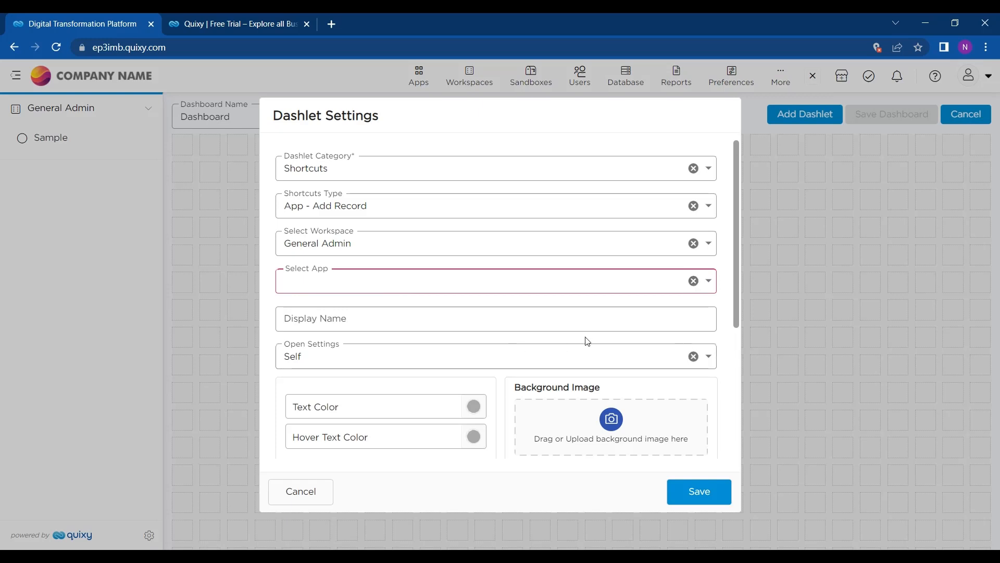
Step: Name the dashlet Dashlet1 and try saving; it fails because no app exists
left_click(386, 317)
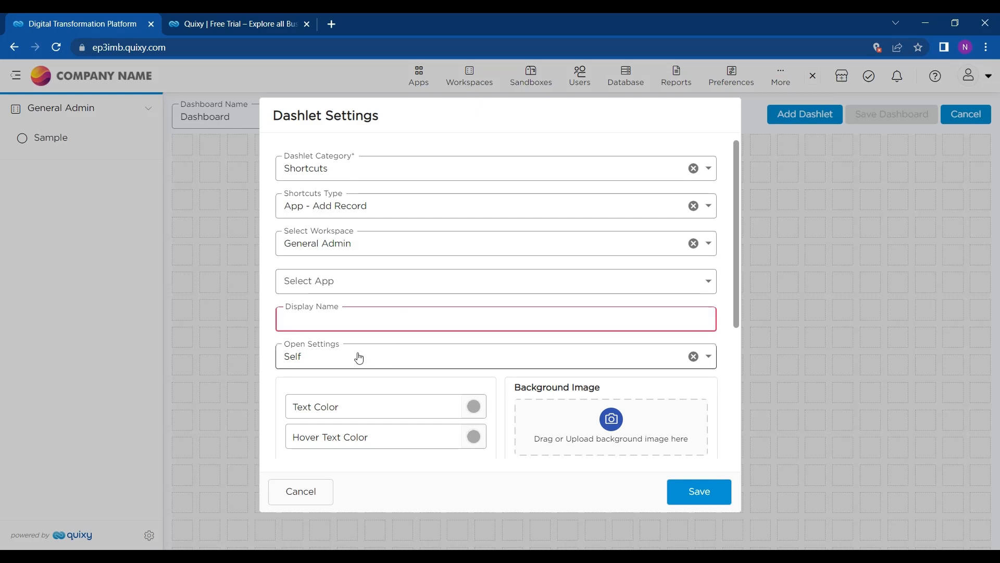
type("D")
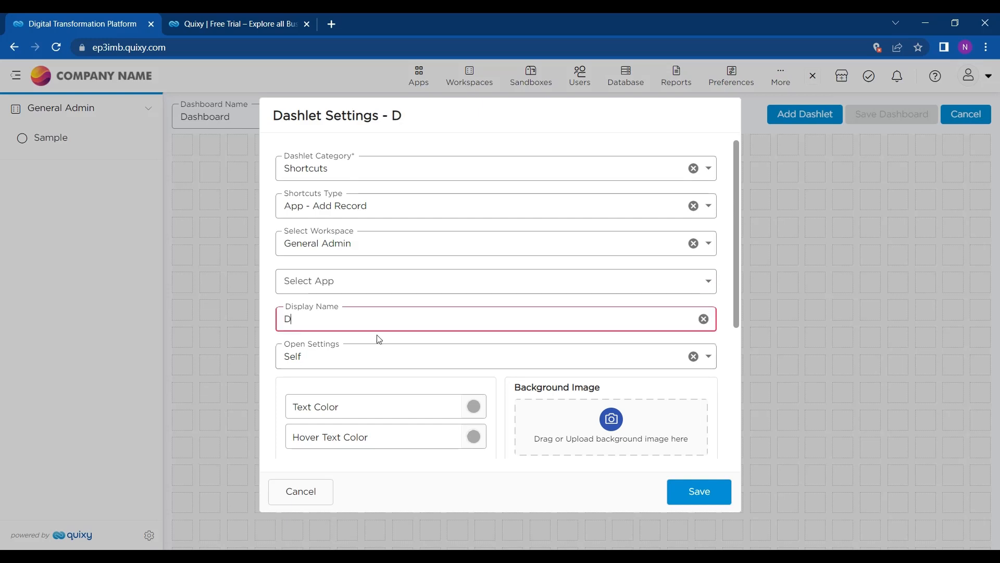
type("ashl")
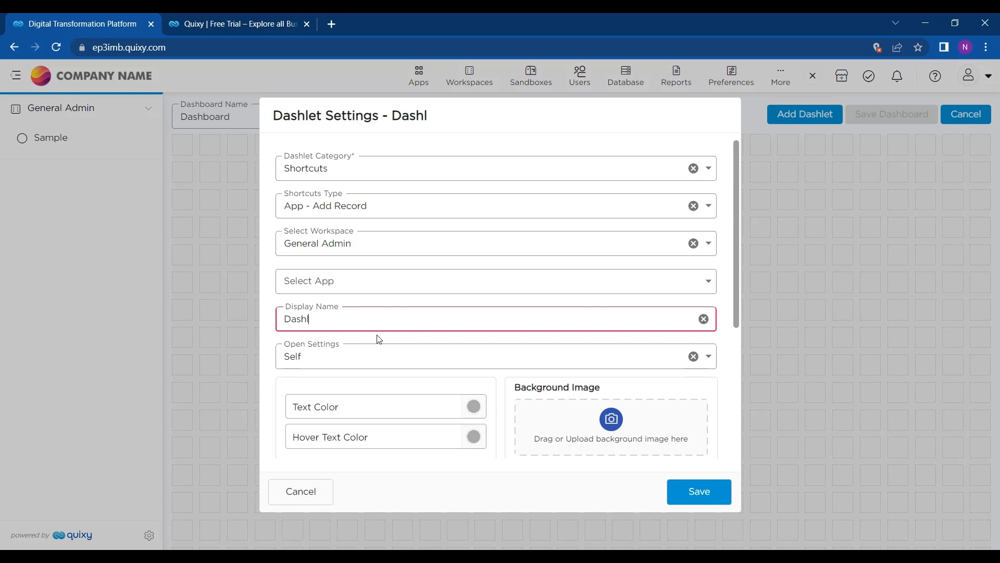
type("et1")
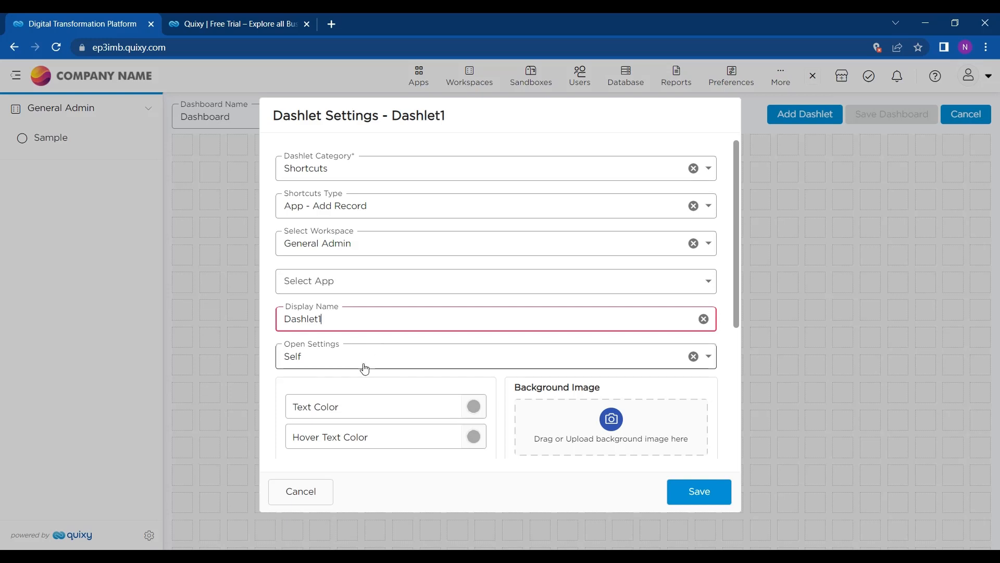
left_click(698, 503)
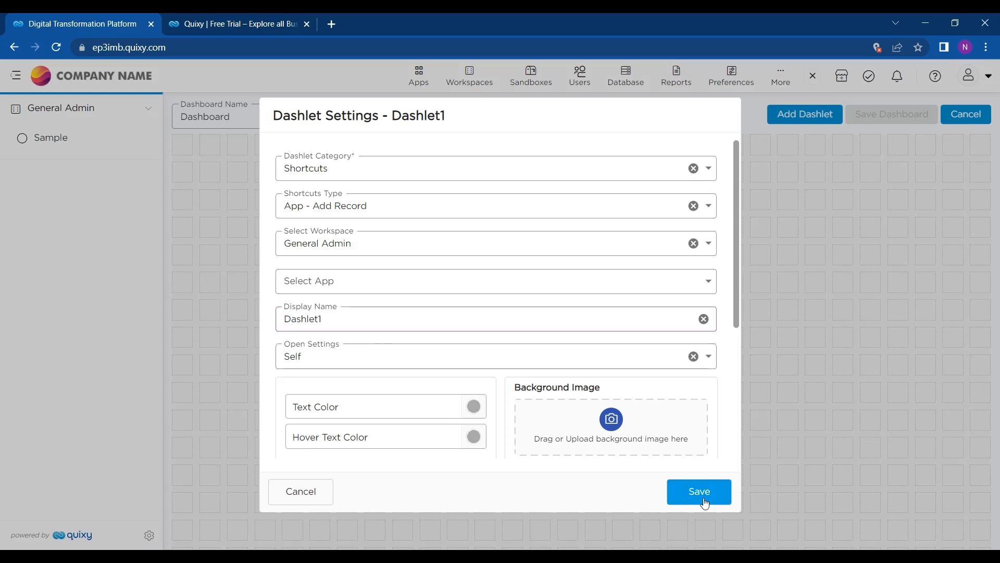
left_click(680, 286)
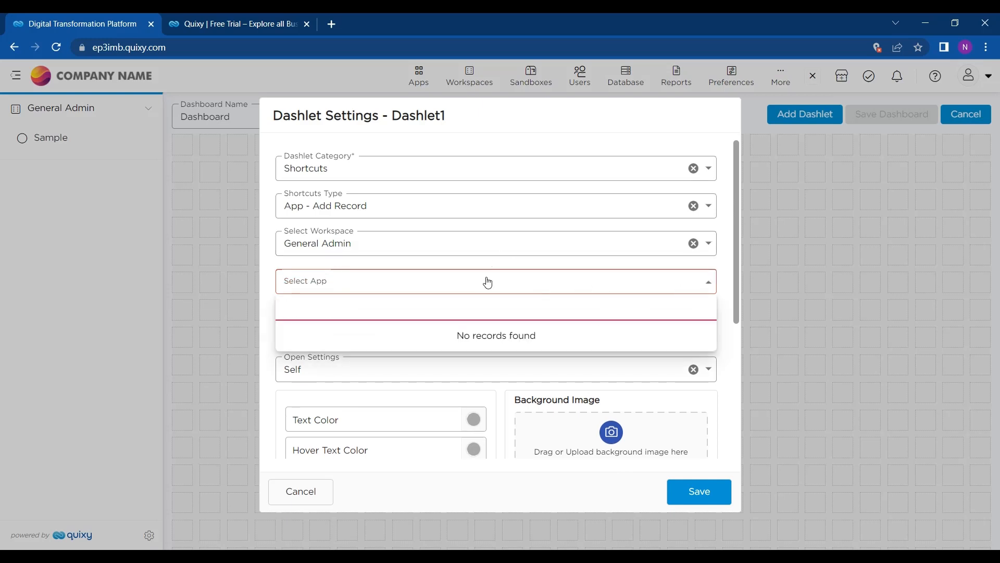
left_click(457, 177)
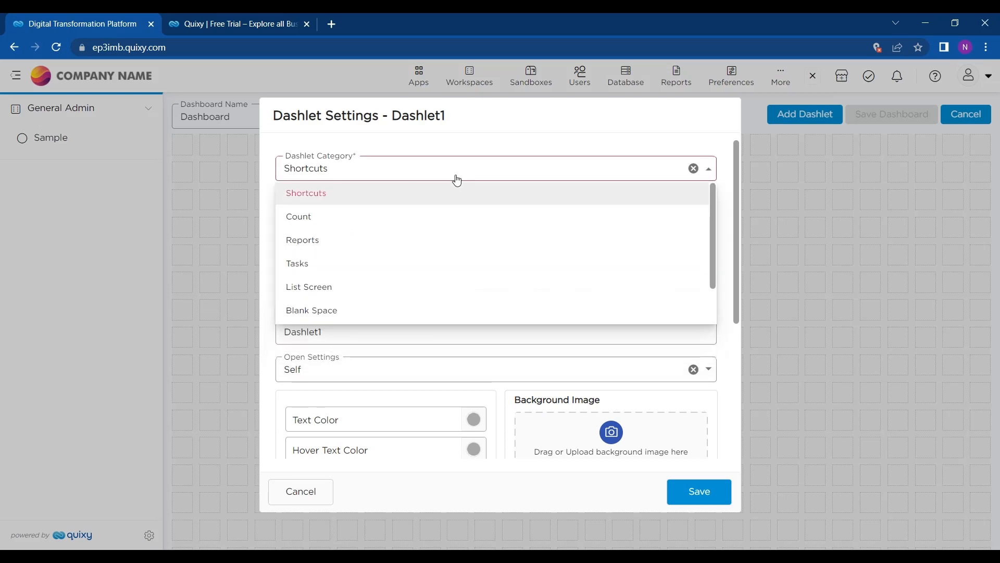
Step: Switch the dashlet to a Count of Apps - All, name it Dashlet1, and save
left_click(373, 215)
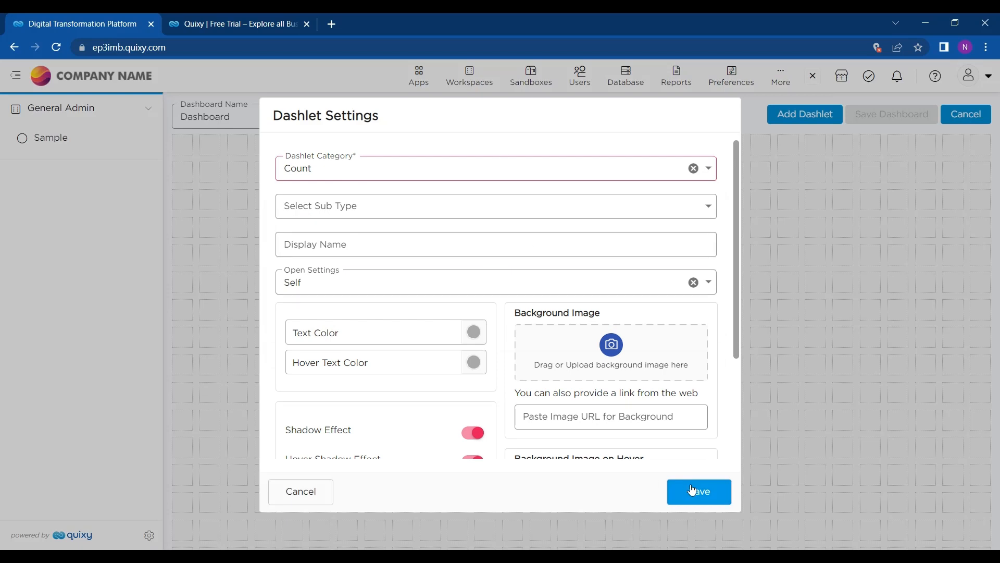
left_click(678, 206)
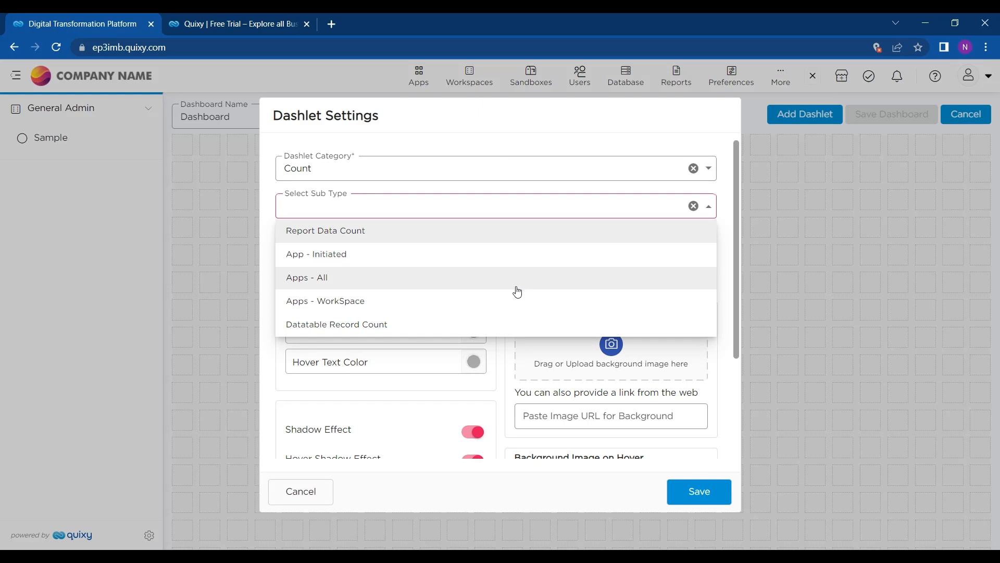
left_click(515, 285)
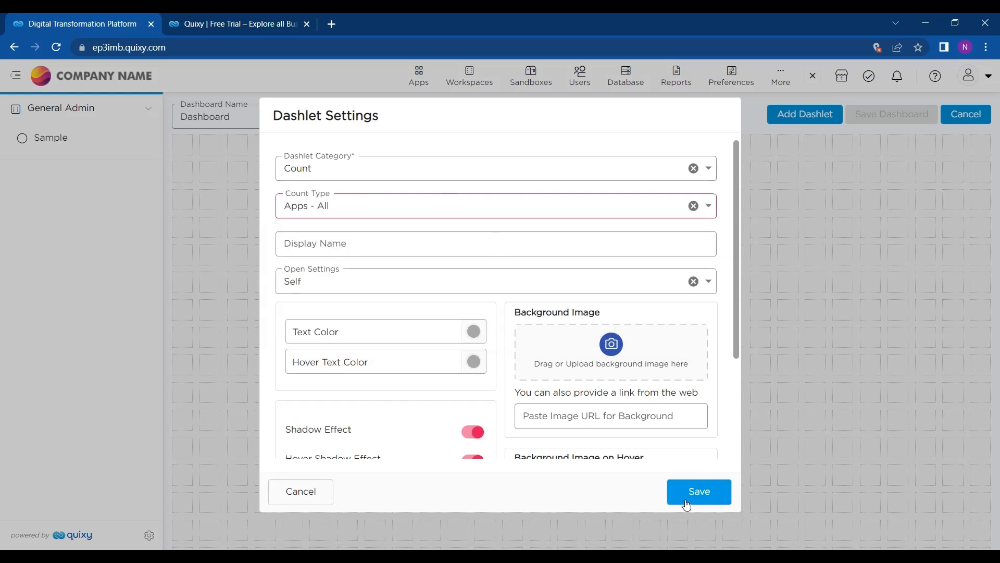
left_click(354, 243)
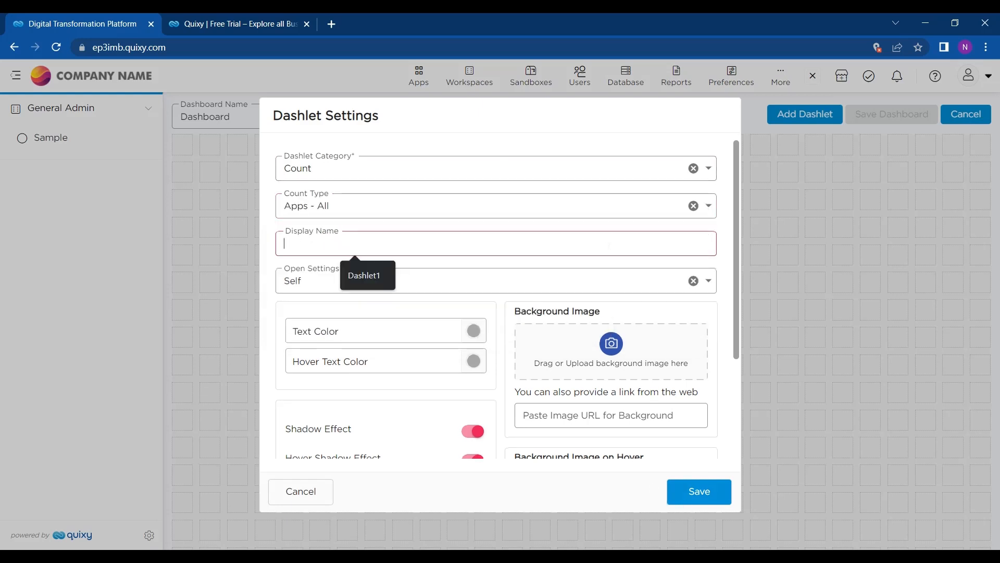
left_click(360, 274)
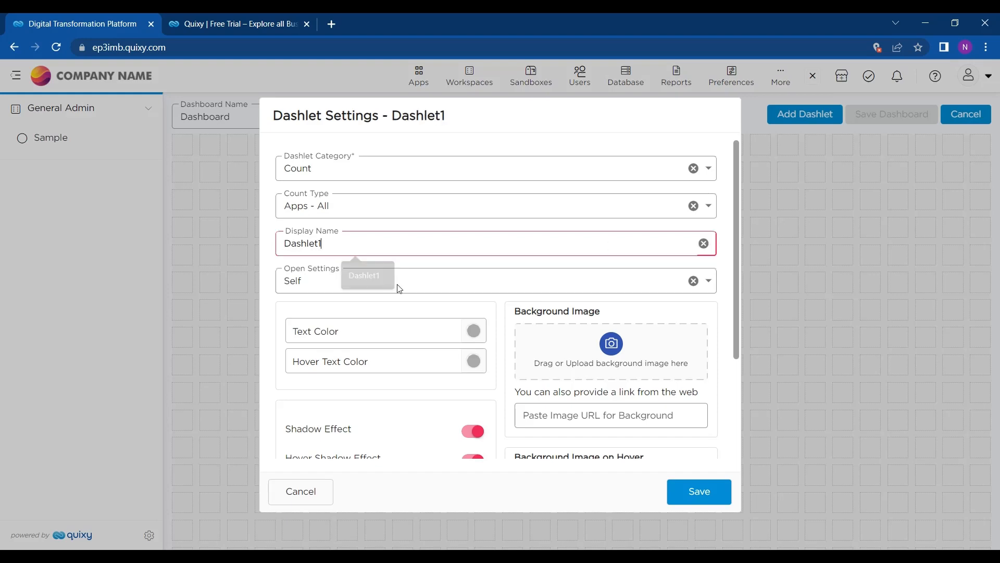
left_click(701, 495)
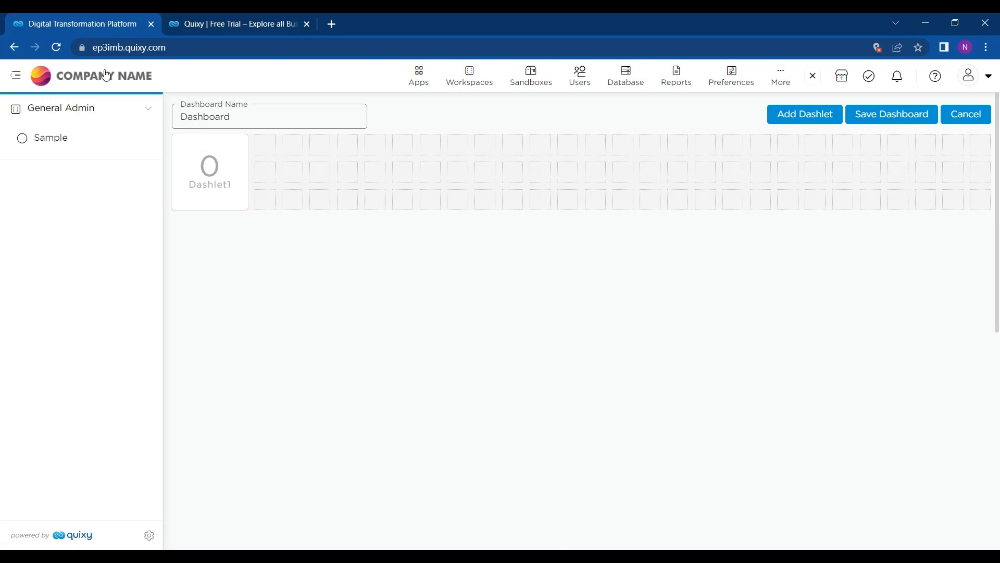
Step: Save and confirm the dashboard with its Dashlet1 tile, then reload the home dashboard
left_click(17, 77)
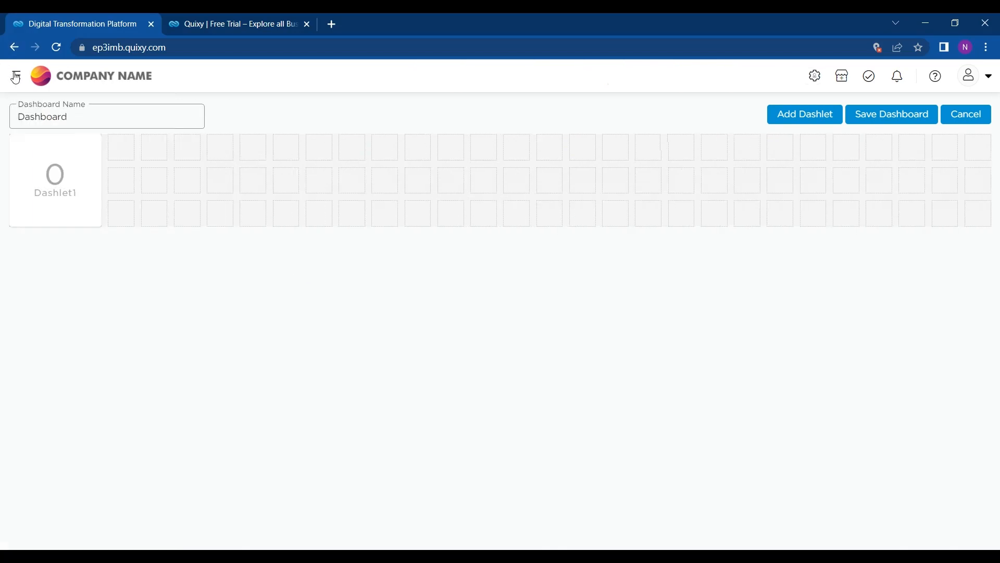
left_click(17, 80)
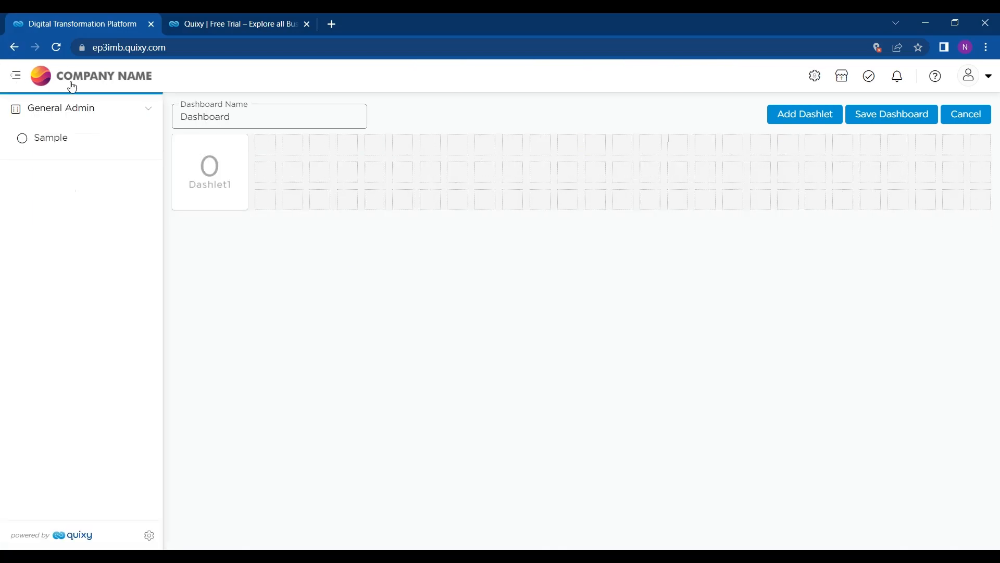
left_click(908, 115)
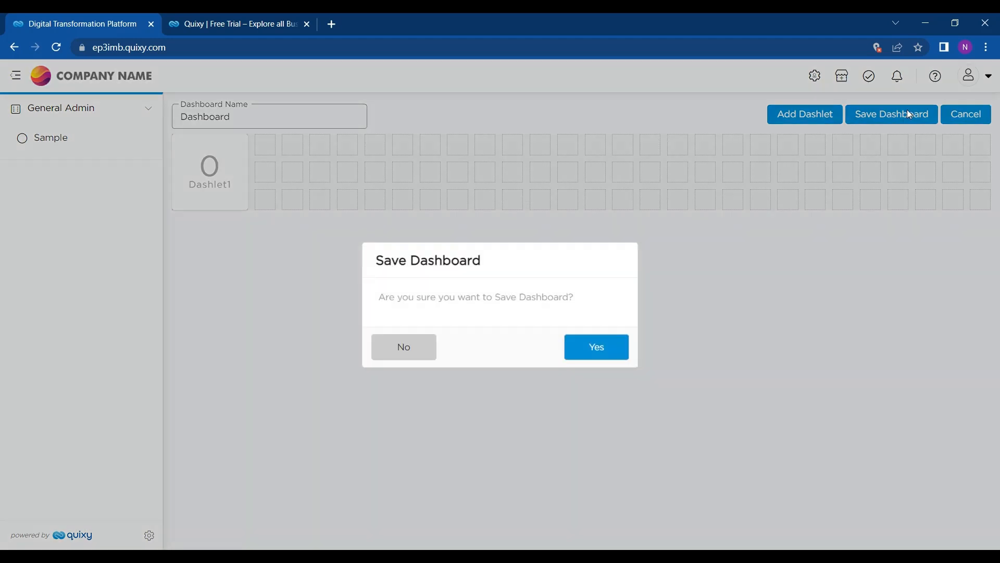
left_click(613, 355)
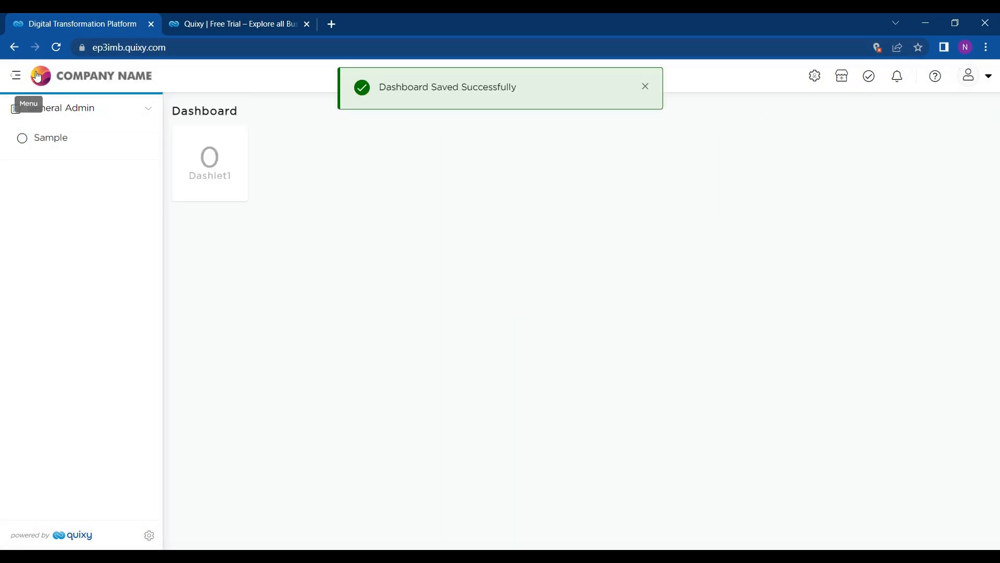
left_click(59, 79)
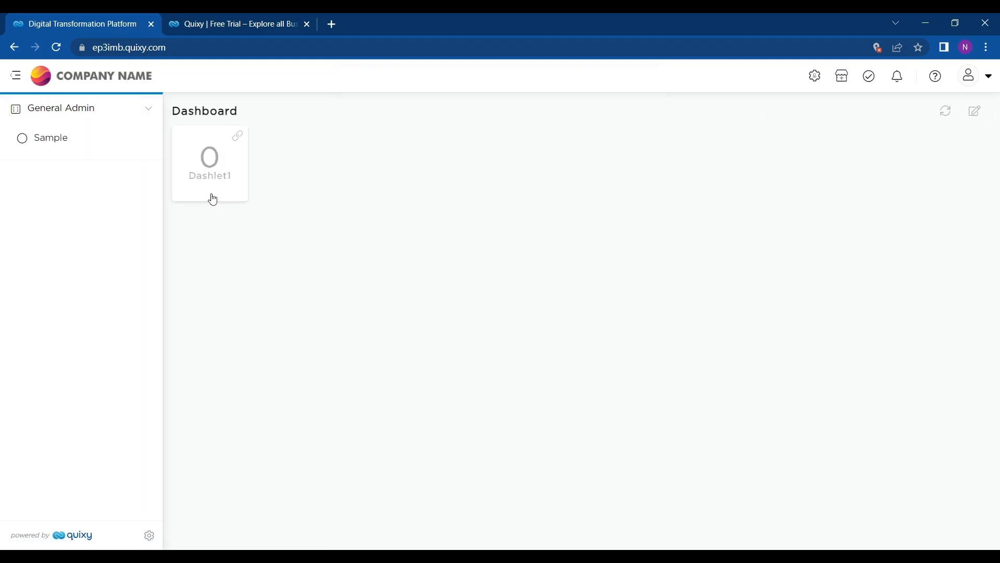
Step: Open the admin menu and bring up the Apps dropdown
left_click(824, 82)
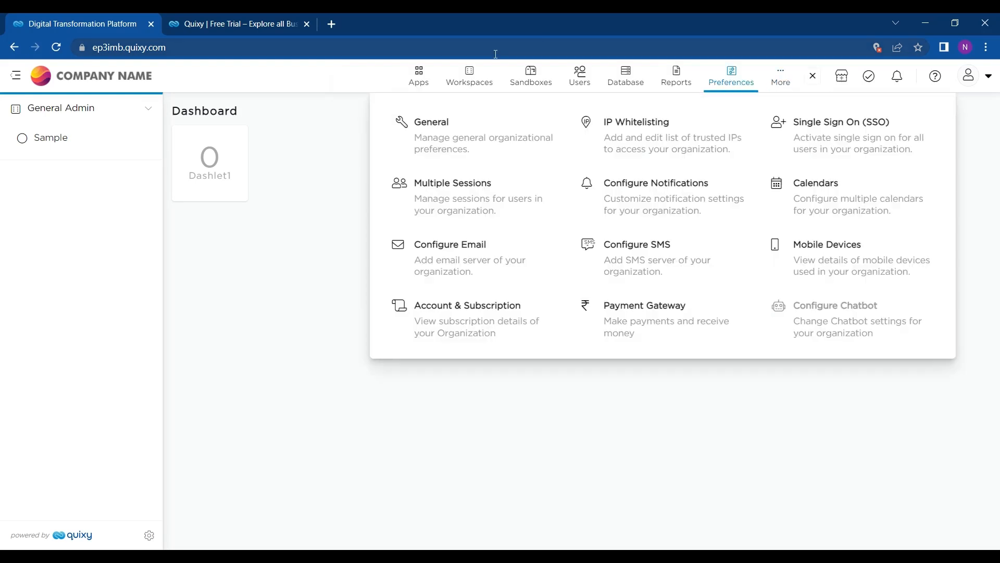
mouse_move(420, 92)
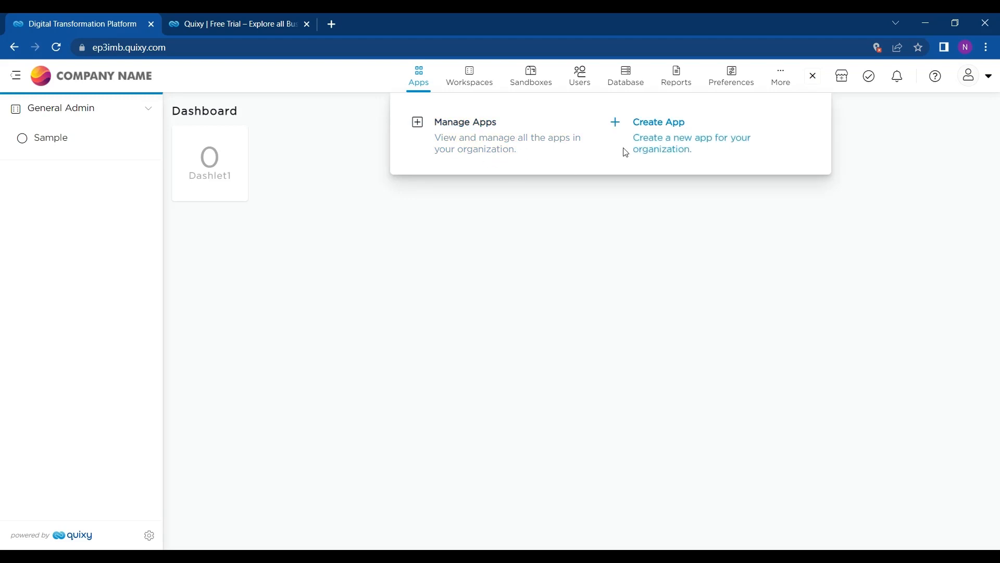
Step: Open the Create App form with WorkApp as the workspace, then bring up the Workspaces menu
left_click(671, 137)
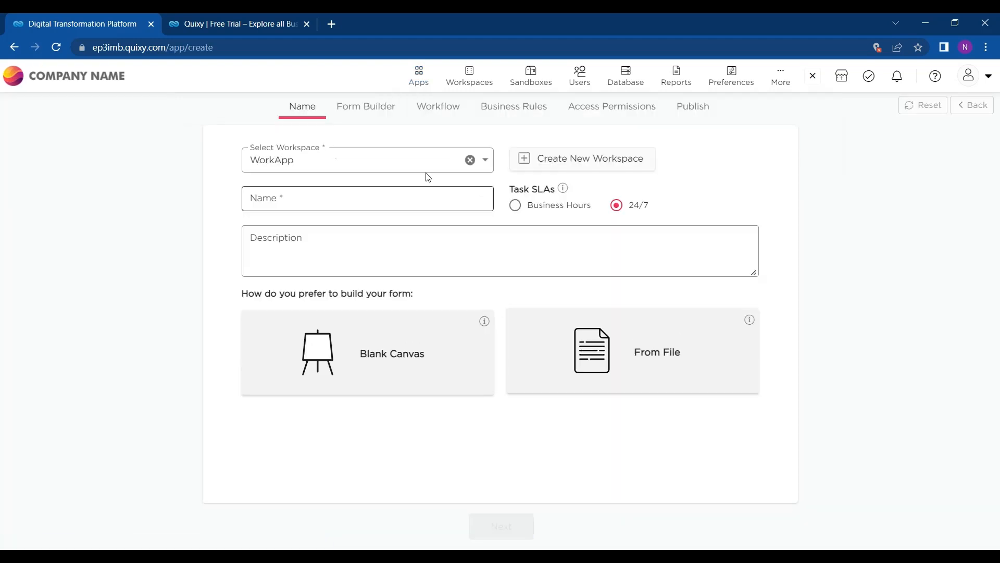
left_click(402, 164)
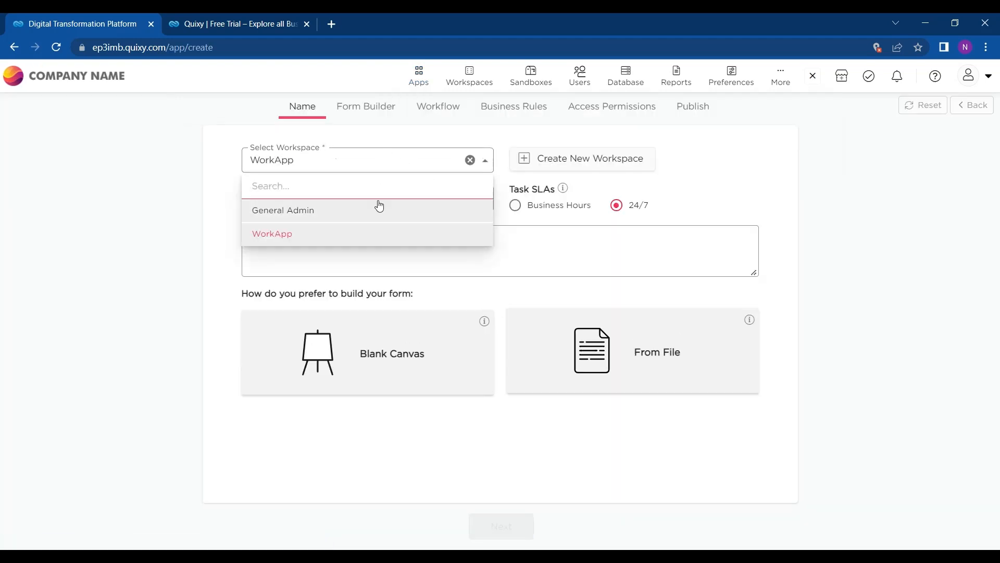
left_click(383, 173)
mouse_move(483, 87)
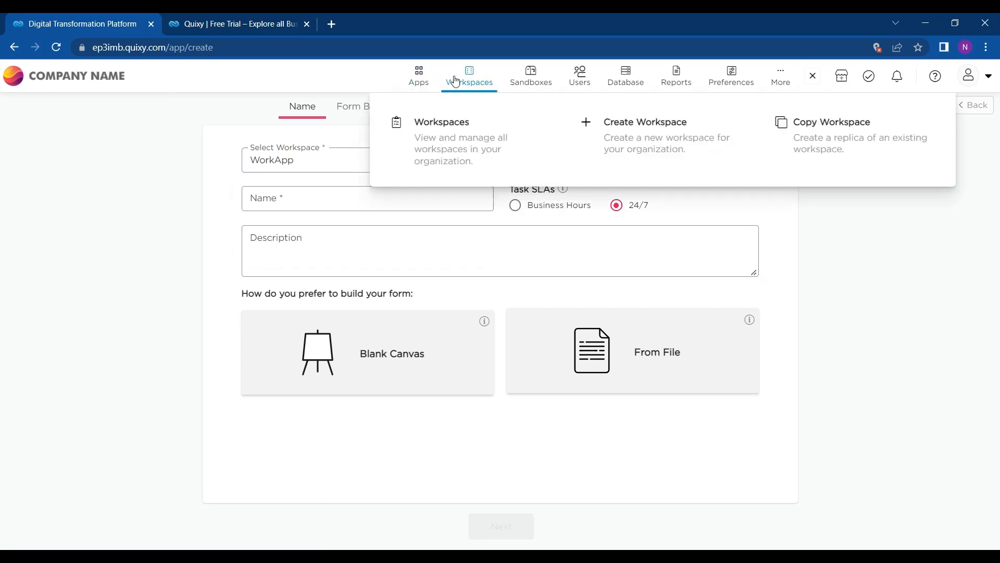
Step: Create and save a workspace named Workspace1, abandoning the unsaved app form
left_click(605, 135)
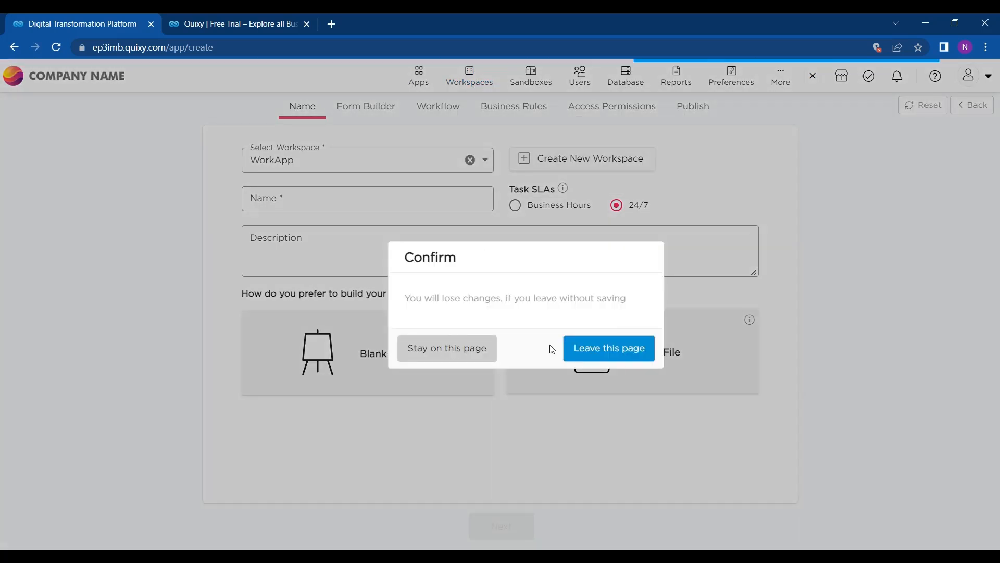
left_click(600, 350)
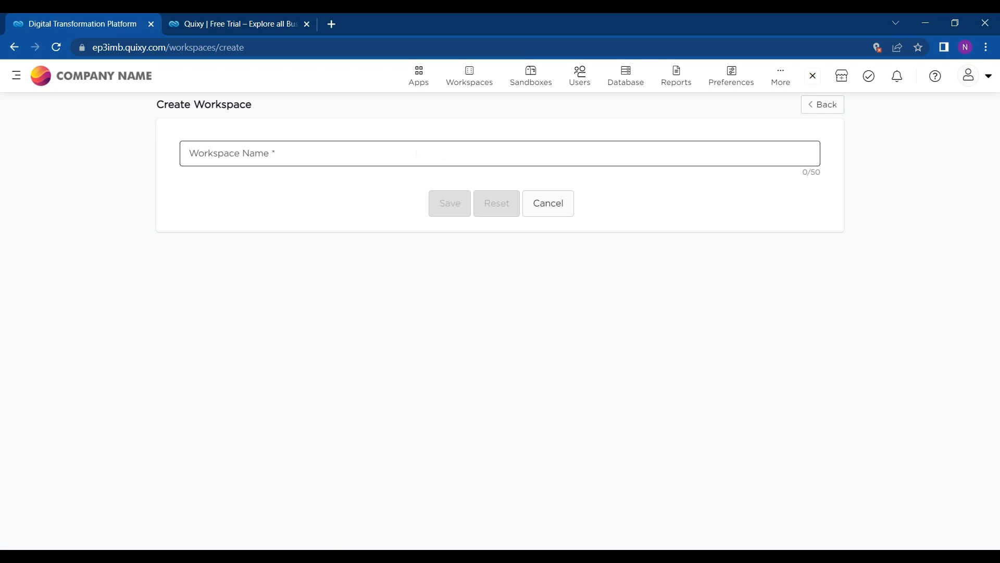
left_click(416, 154)
type("Wa")
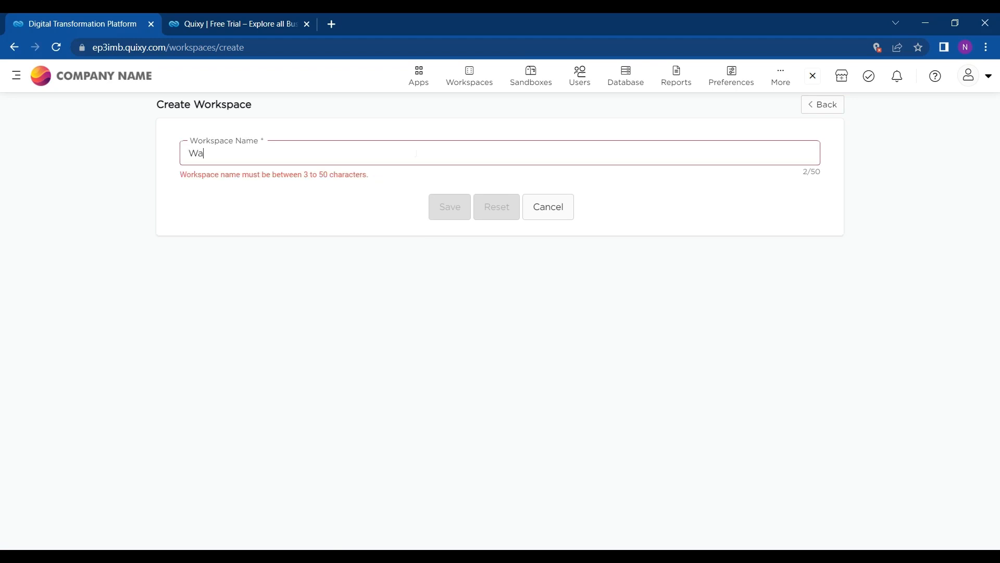
key("BackSpace")
type("orkspace1")
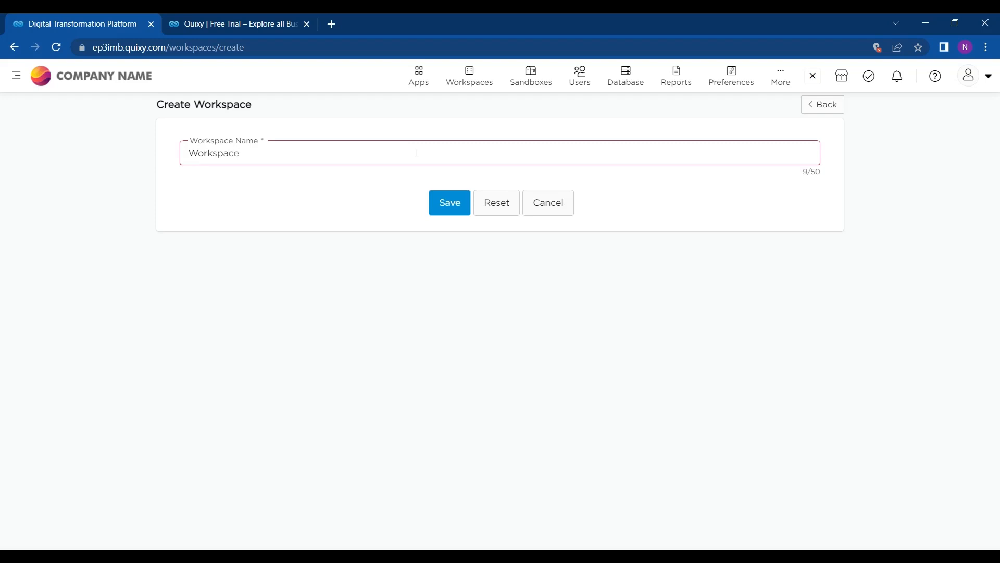
left_click(436, 208)
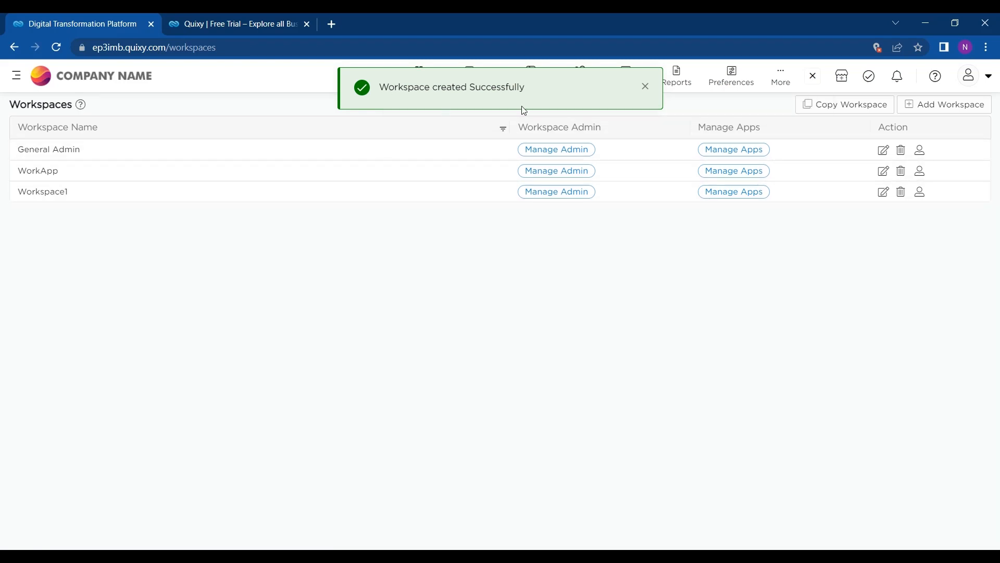
Step: Start a new app and set its workspace to WorkApp
left_click(418, 75)
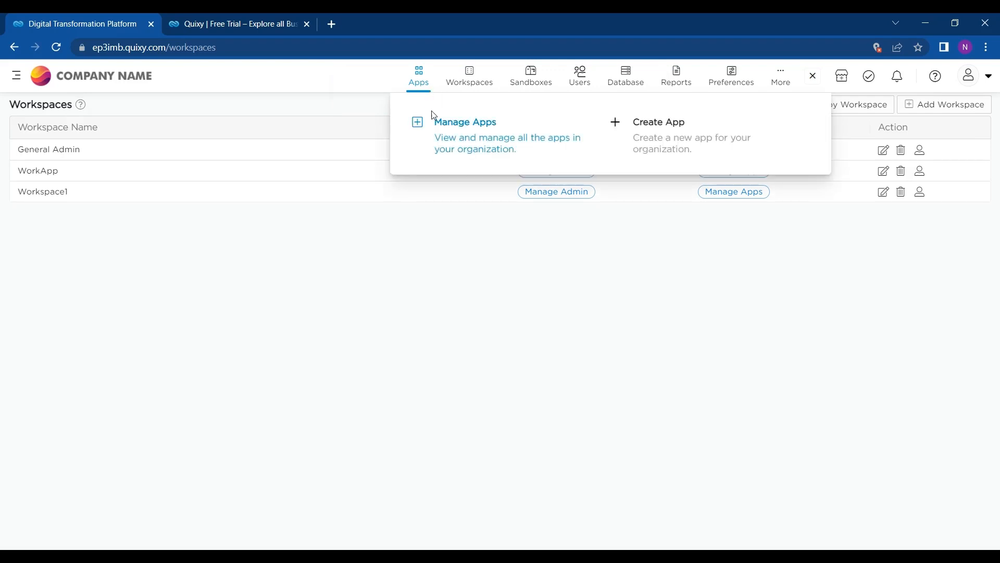
left_click(653, 123)
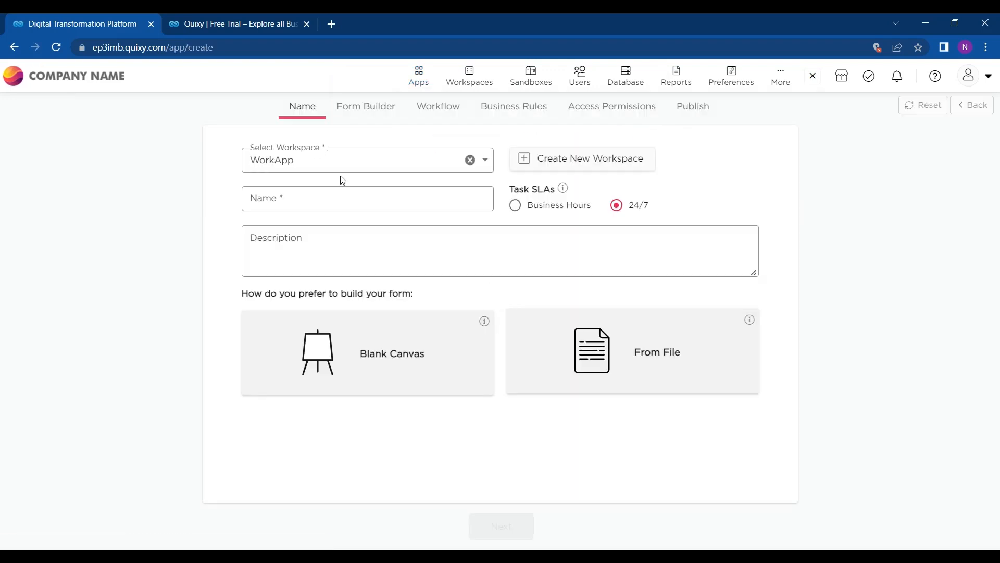
left_click(377, 165)
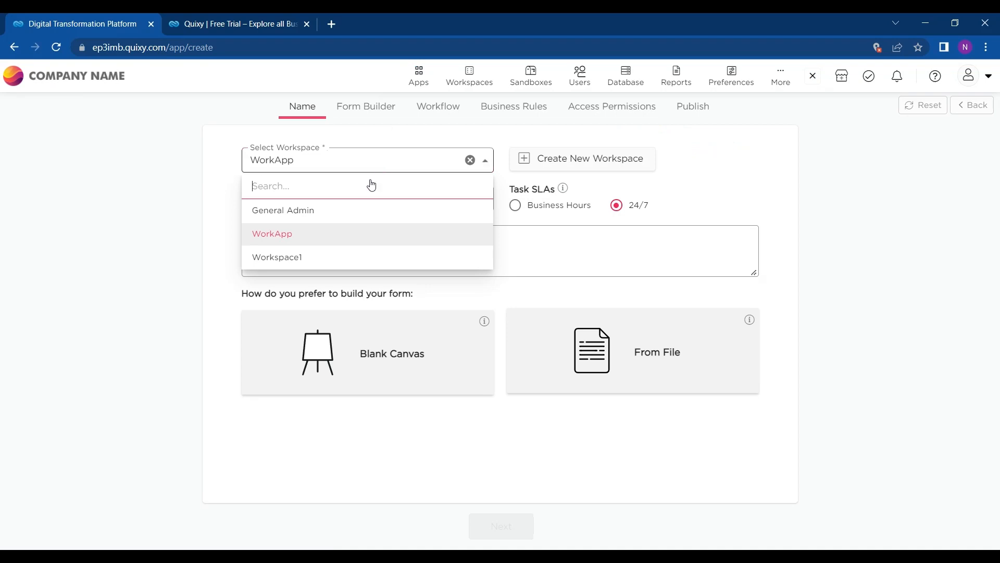
left_click(335, 256)
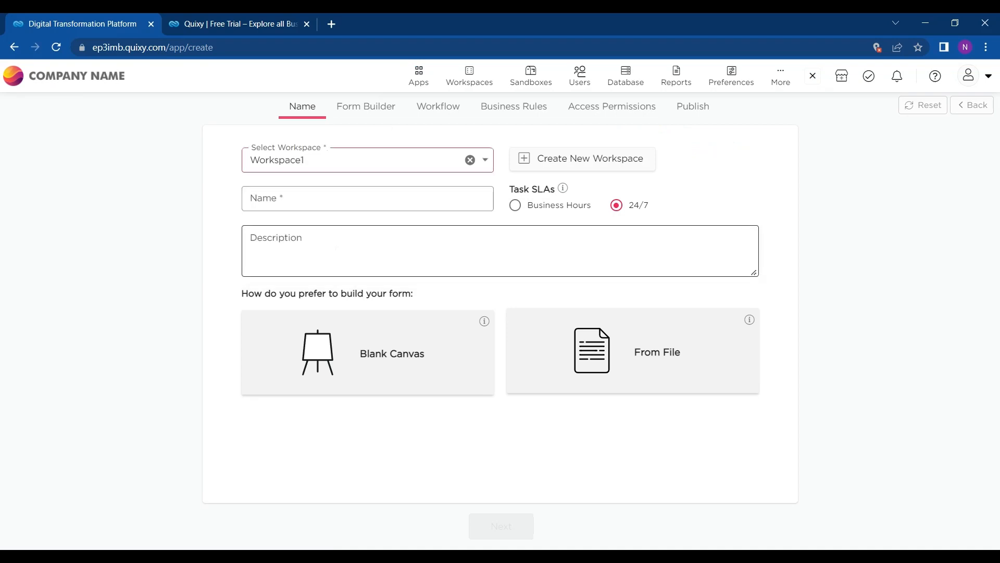
left_click(416, 171)
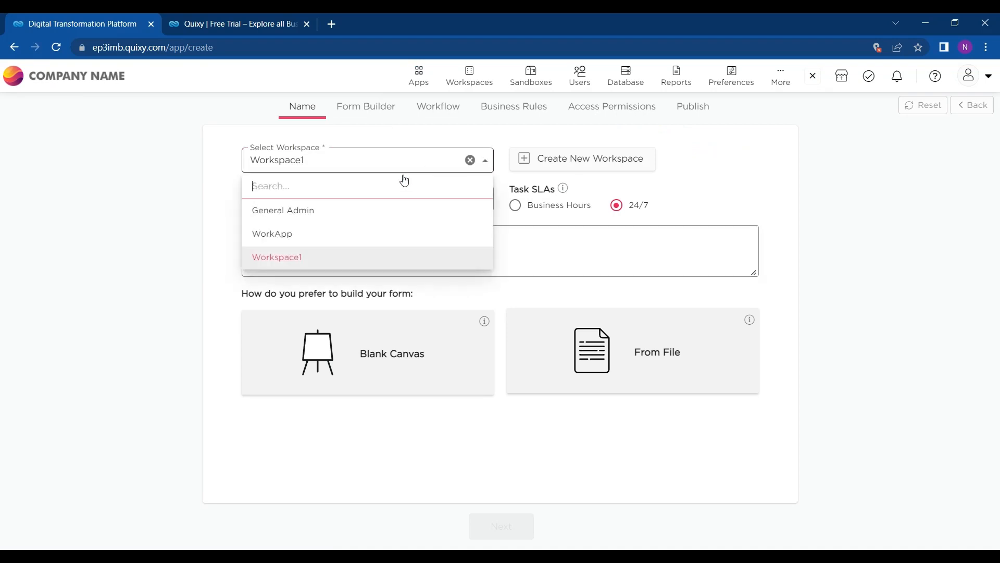
left_click(344, 235)
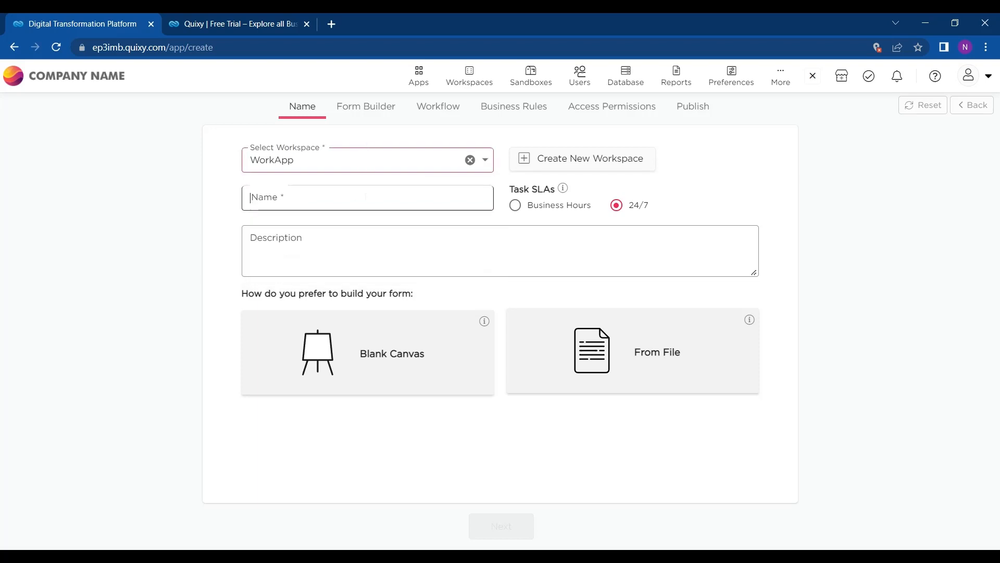
Step: Name the app 'Meeting Brief' and move on to its description
left_click(250, 197)
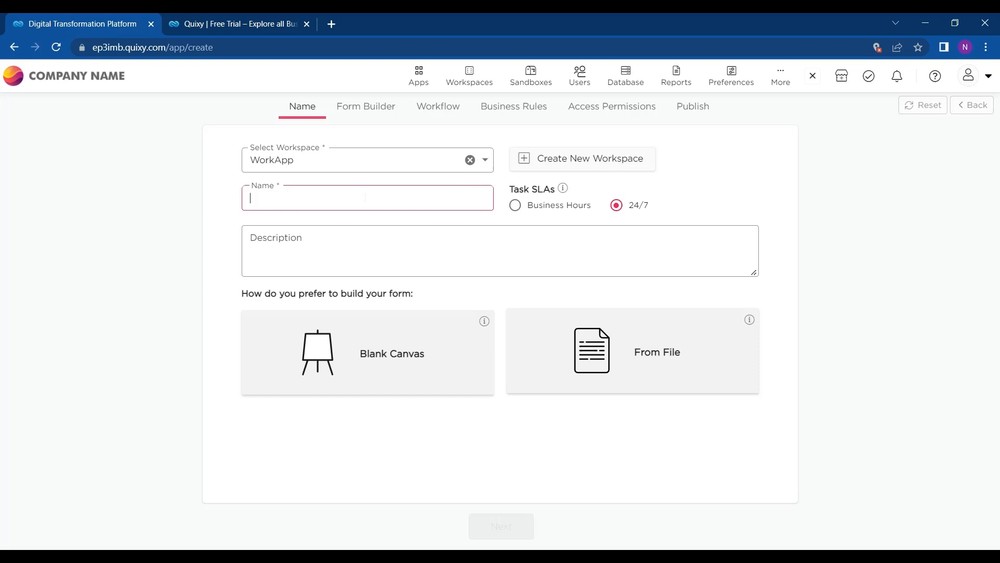
left_click(492, 212)
type("Meeting Brief")
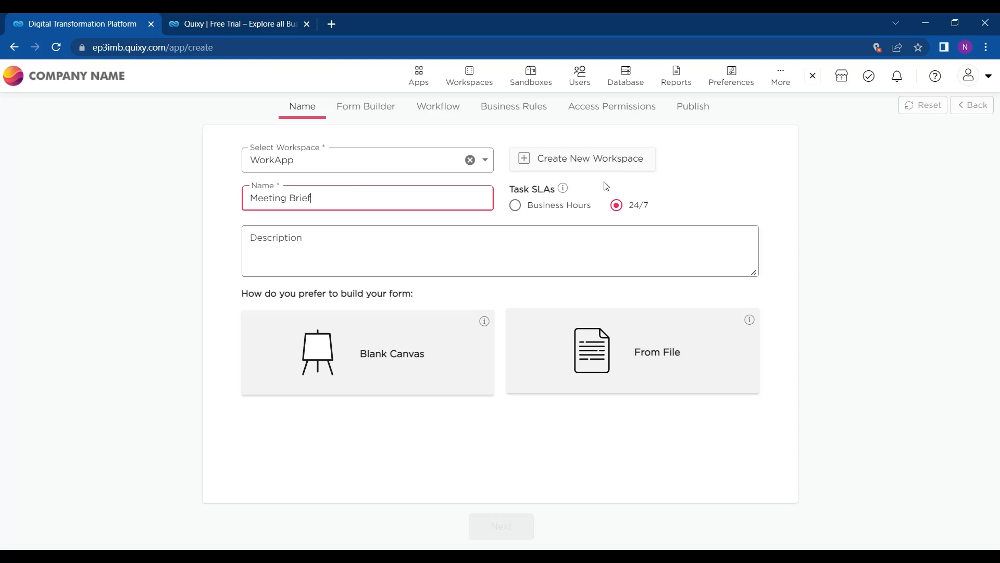
left_click(420, 270)
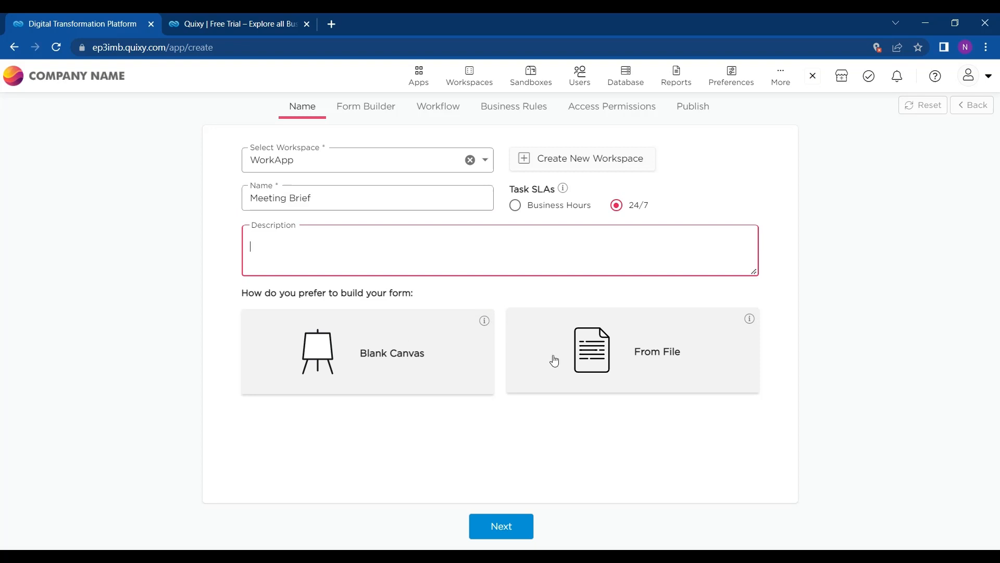
Step: Abandon the From File import and start the Meeting Brief form on a Blank Canvas
left_click(570, 361)
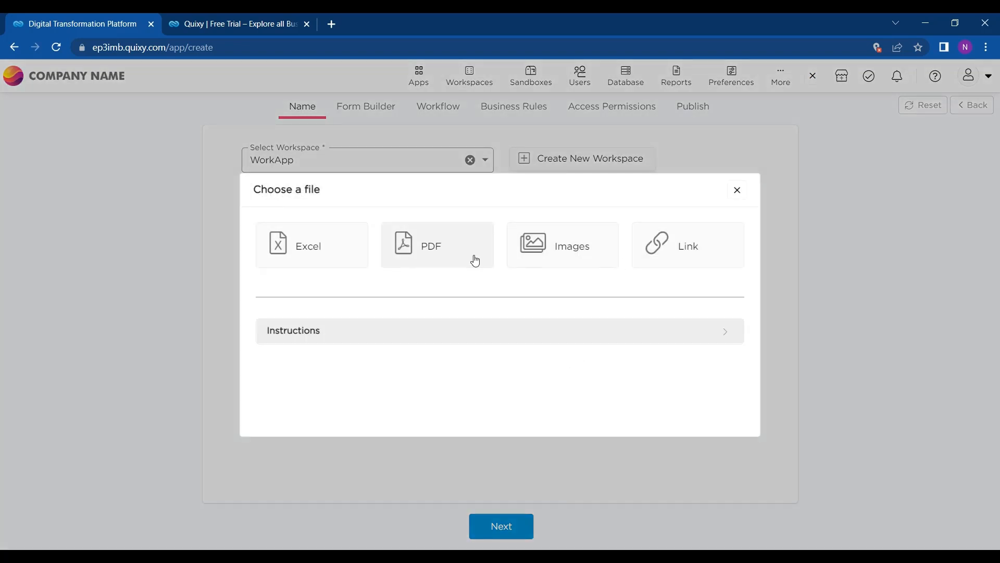
left_click(736, 192)
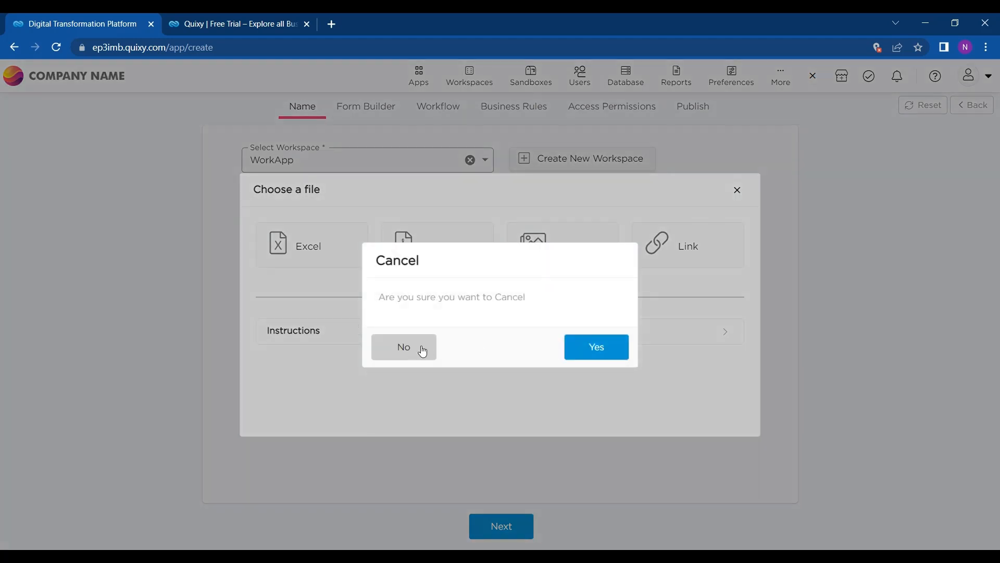
left_click(617, 349)
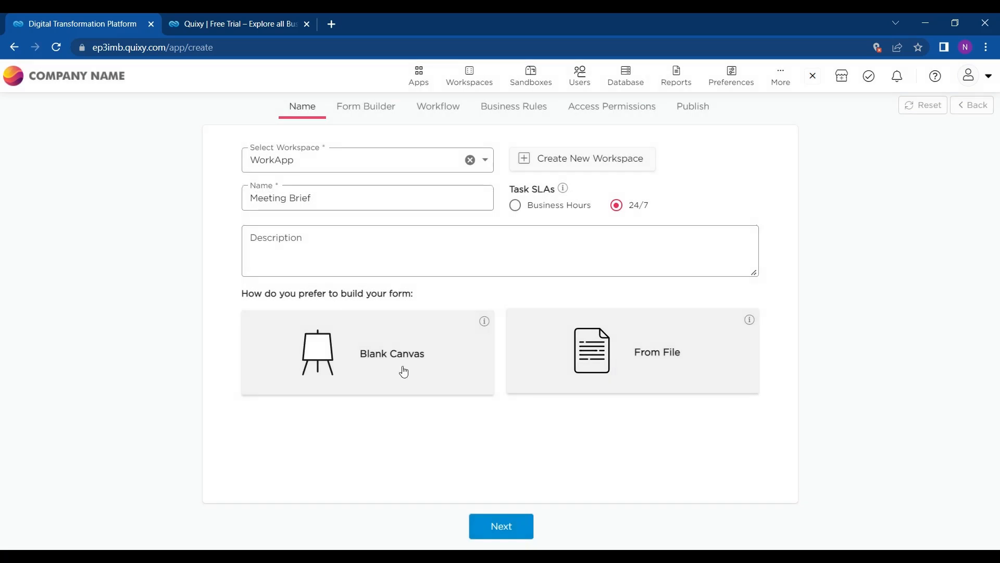
left_click(404, 370)
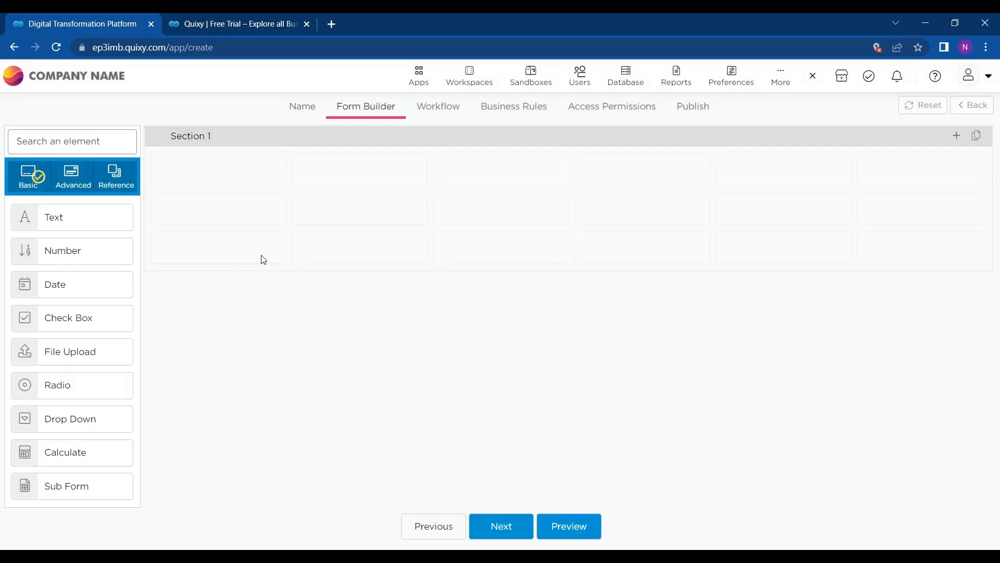
Step: Dismiss the app-name error and drop a Text field into Section 1
left_click(301, 109)
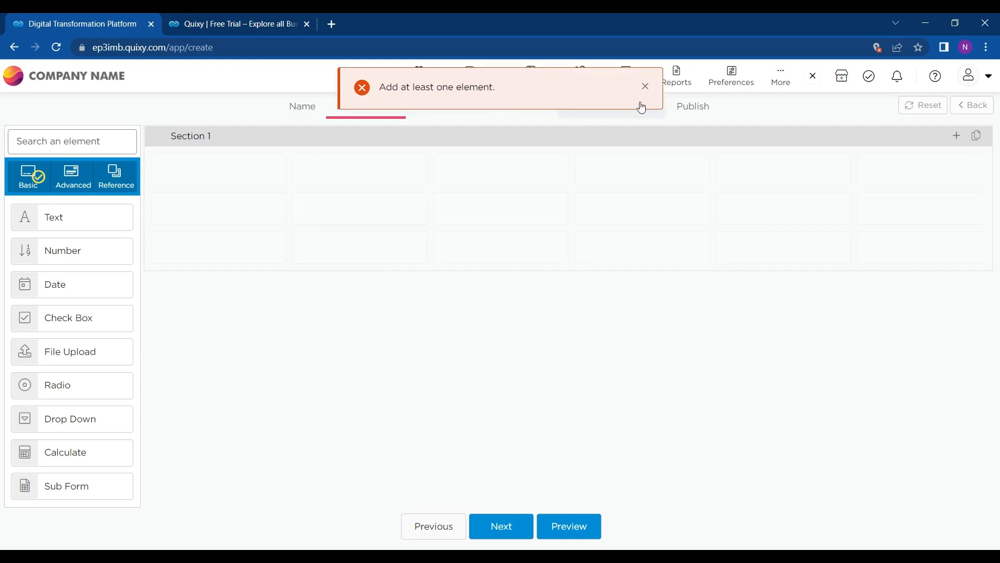
left_click(645, 87)
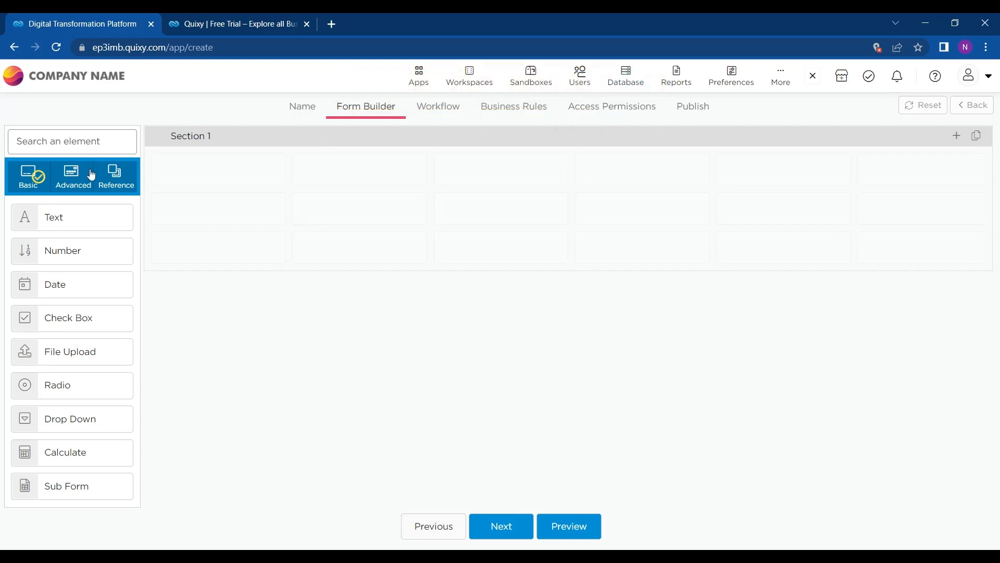
scroll(67, 362, "down", 1)
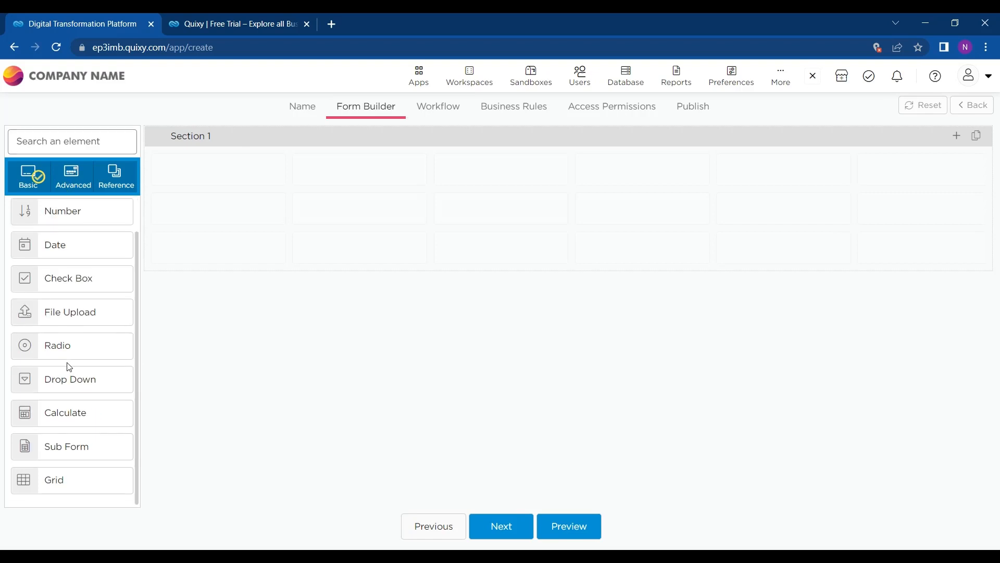
scroll(67, 362, "up", 1)
scroll(66, 362, "down", 1)
scroll(67, 363, "up", 1)
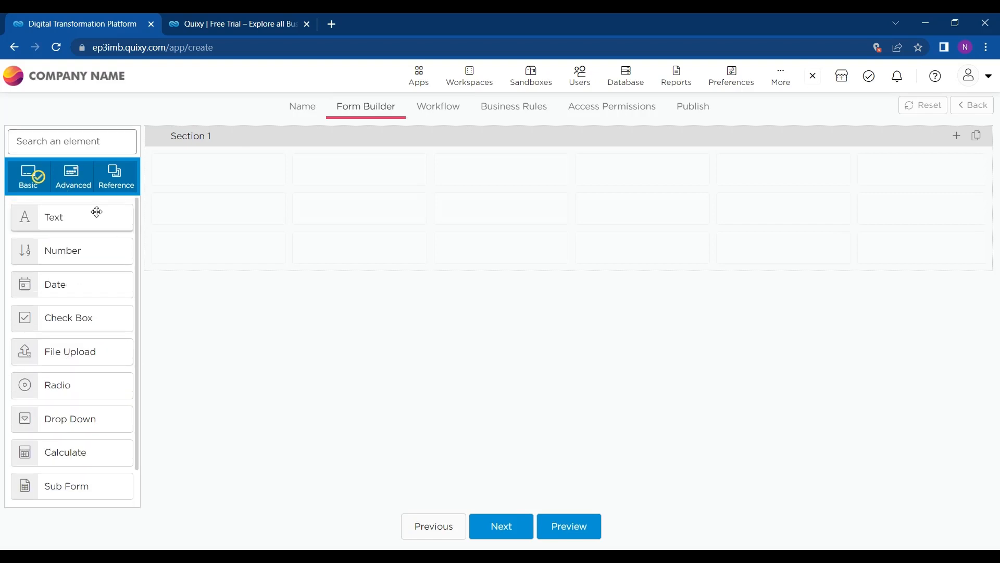
left_click_drag(49, 226, 210, 190)
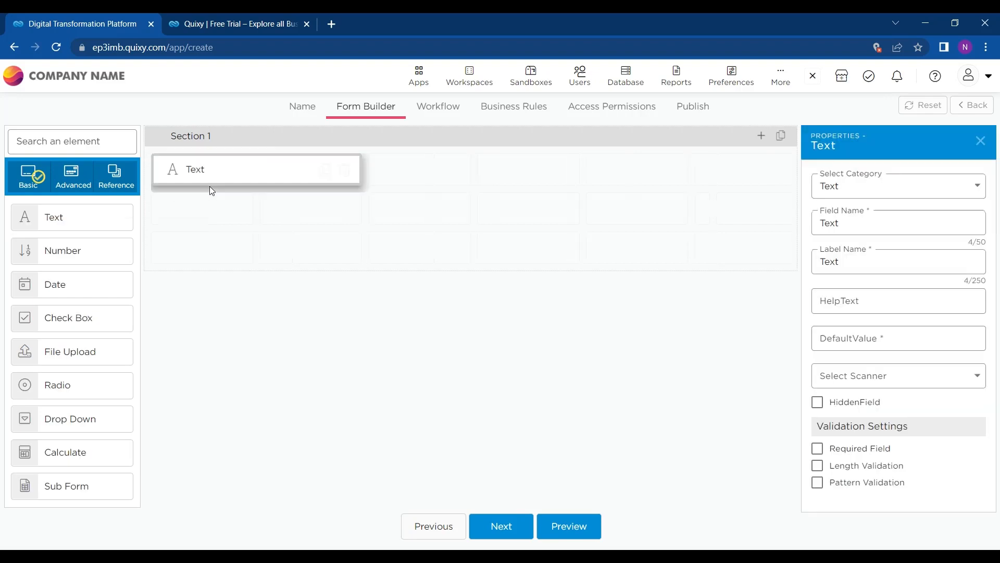
Step: Rename the section to 'Enter Meeting brief'
left_click(224, 133)
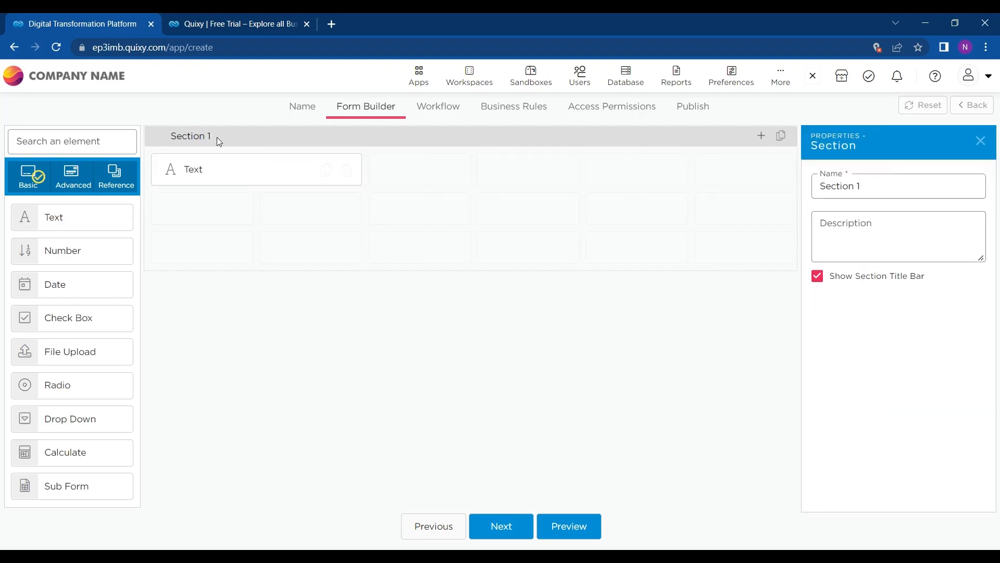
left_click_drag(217, 137, 177, 136)
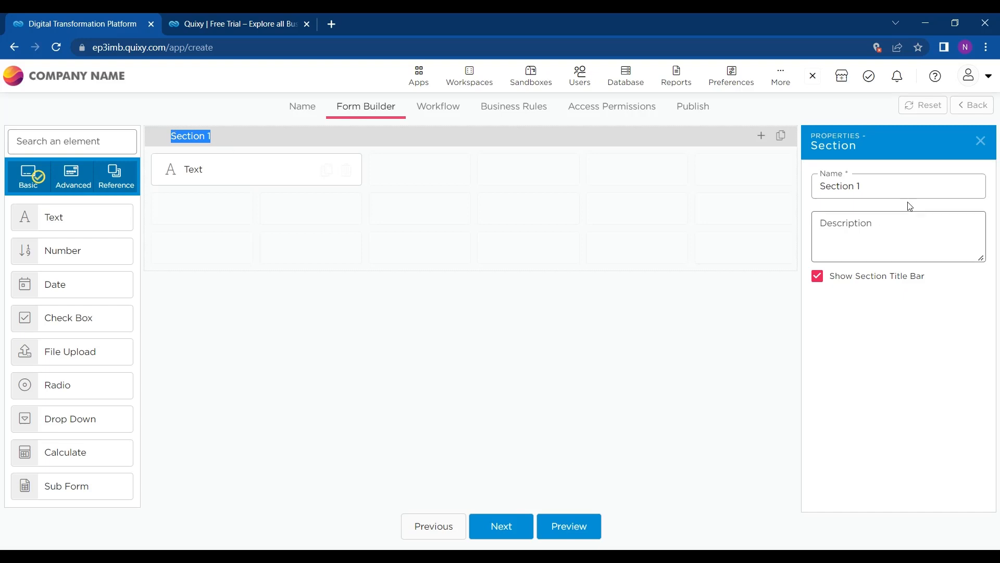
left_click_drag(885, 187, 797, 188)
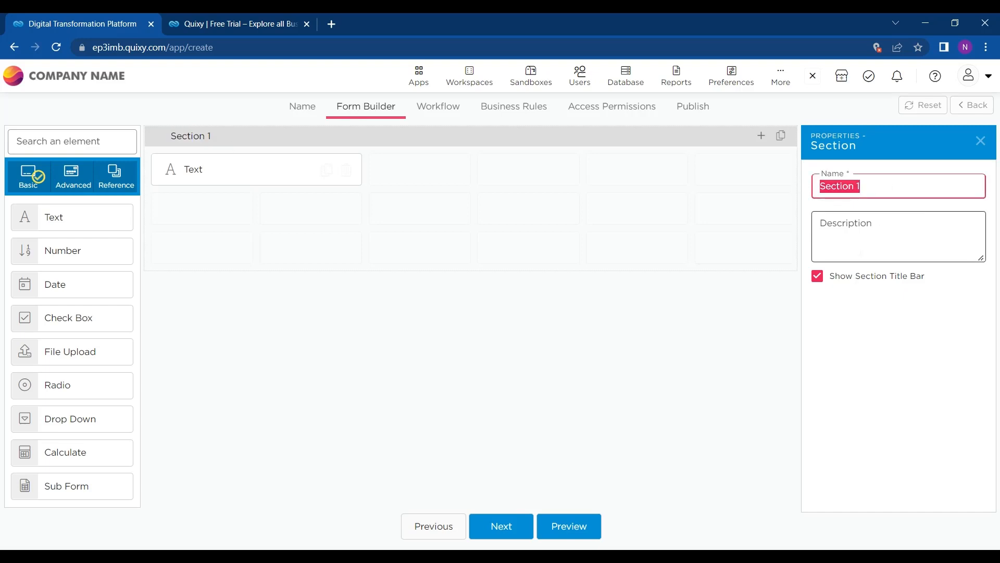
key("BackSpace")
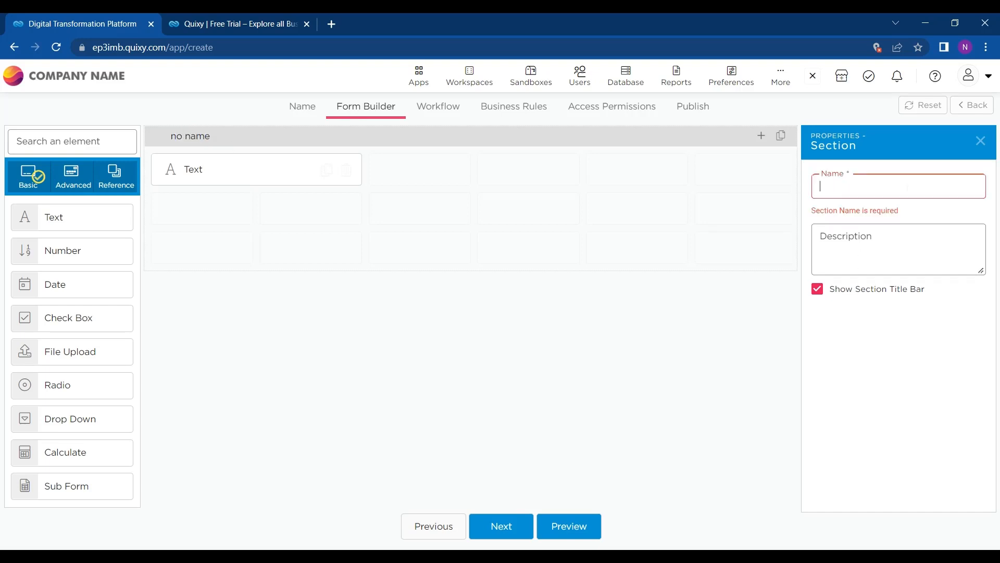
type("EN")
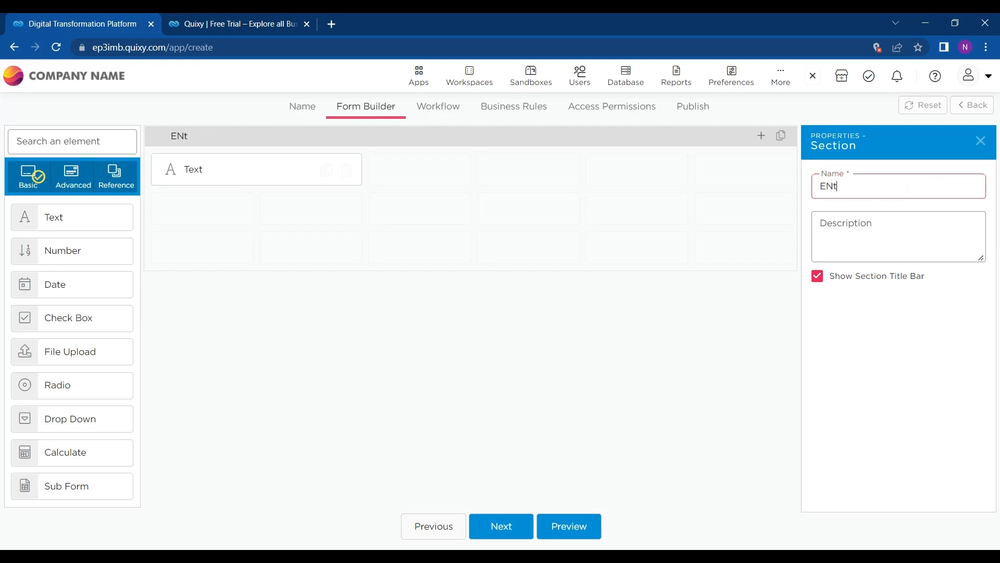
type("t")
key("BackSpace")
key("BackSpace")
type("nter Meetr")
key("BackSpace")
type("ing br")
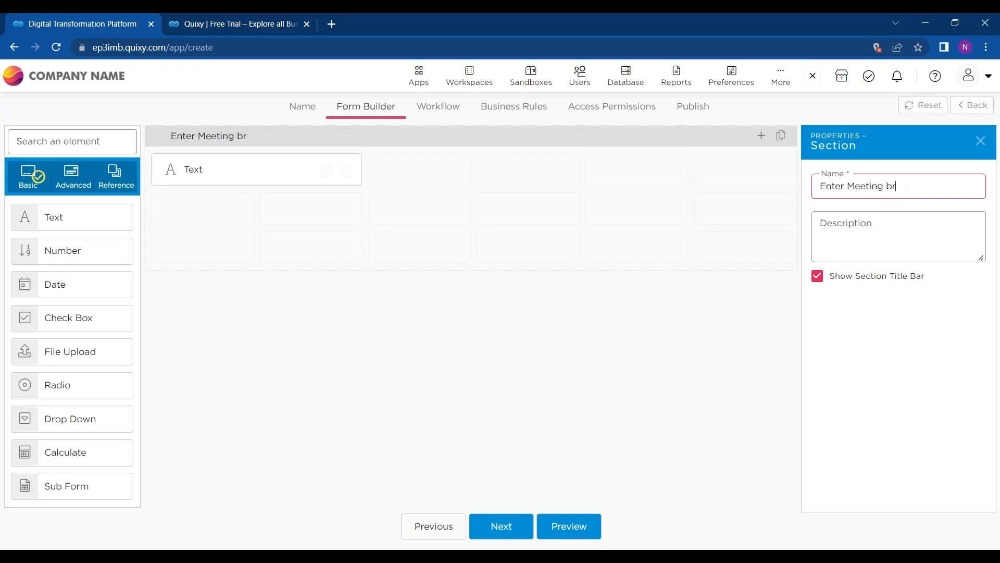
type("ief")
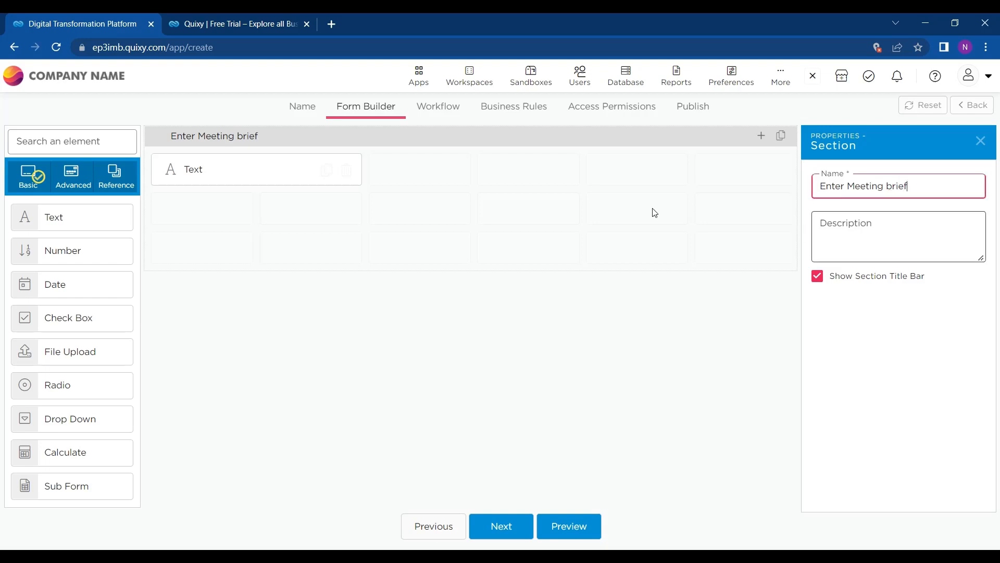
left_click(288, 174)
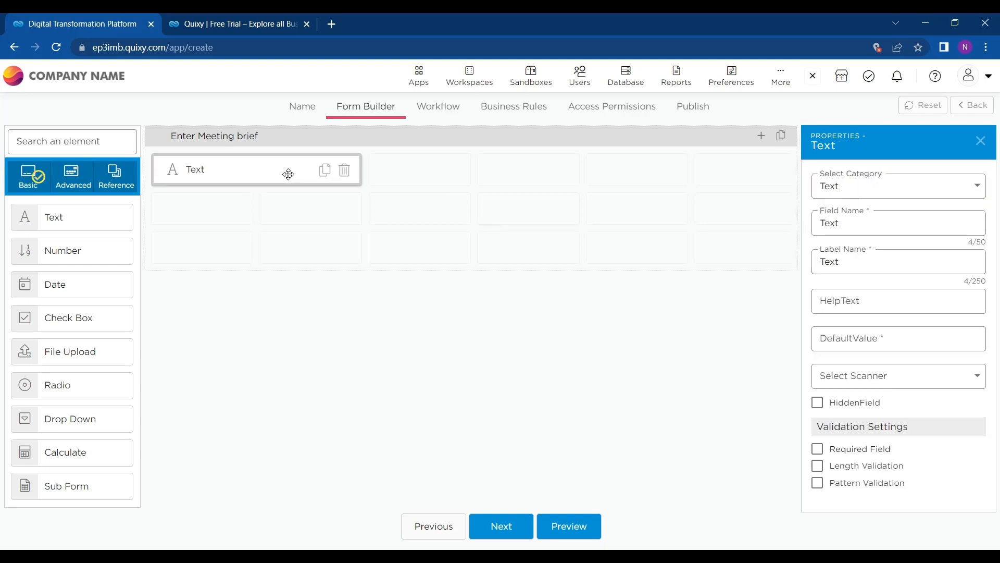
Step: Add two more Text fields and a Date field, arranging them into rows
left_click(878, 191)
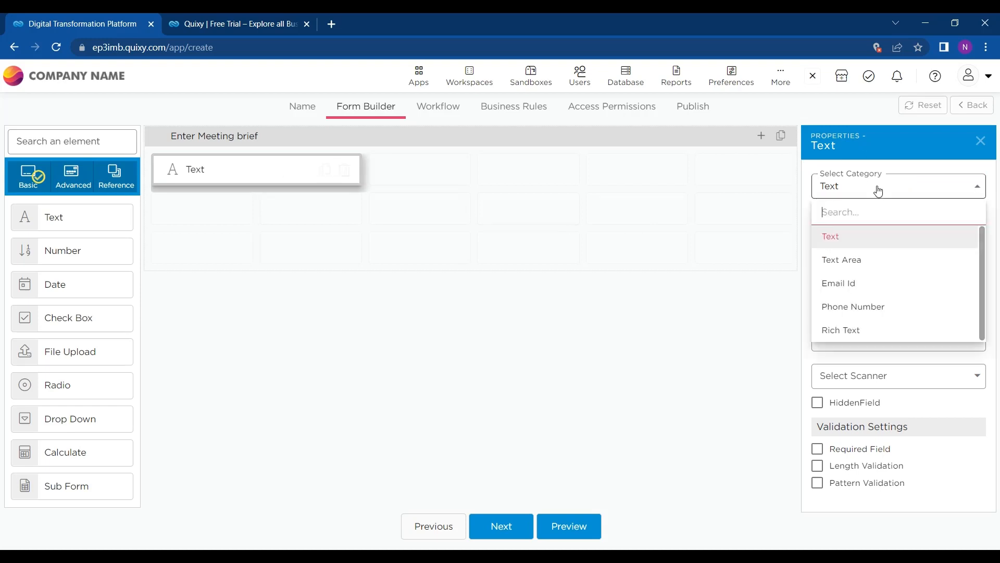
left_click(865, 244)
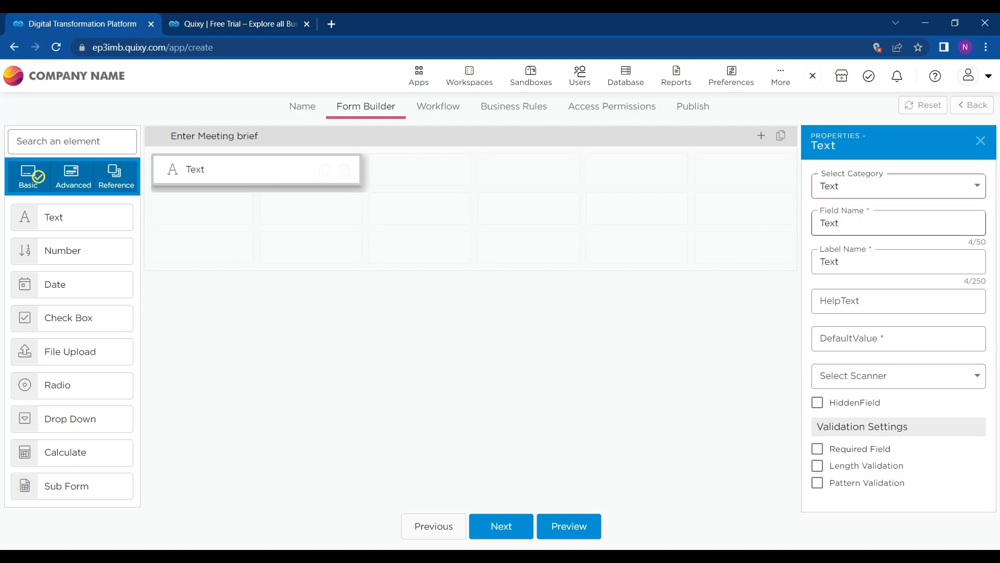
left_click_drag(79, 207, 206, 213)
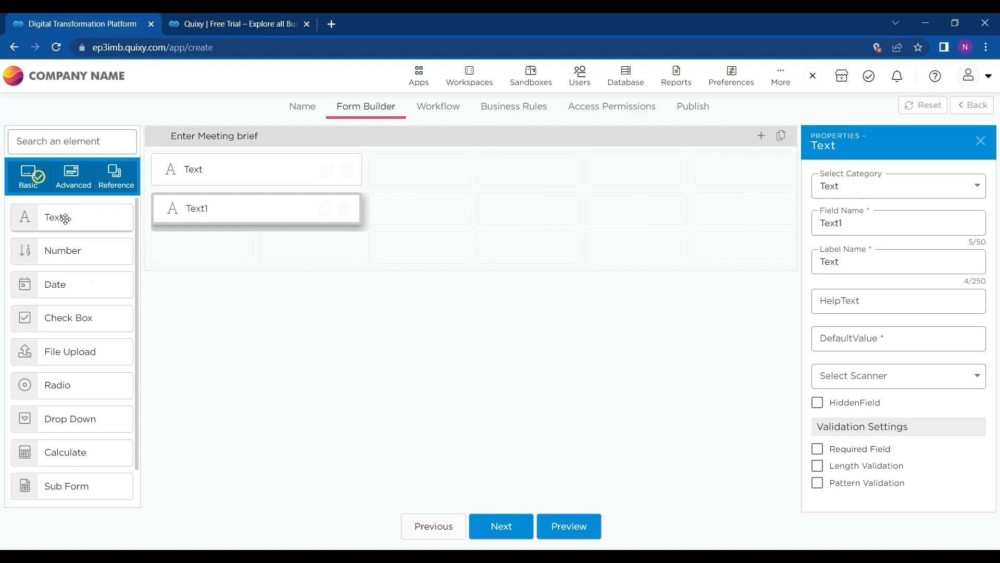
left_click_drag(65, 219, 215, 260)
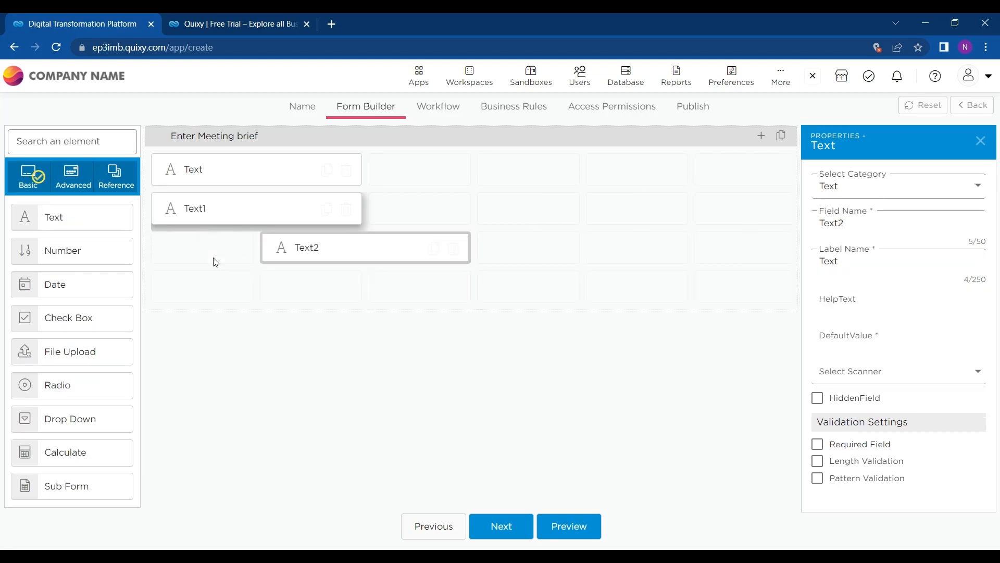
left_click_drag(67, 296, 484, 174)
left_click_drag(295, 246, 198, 264)
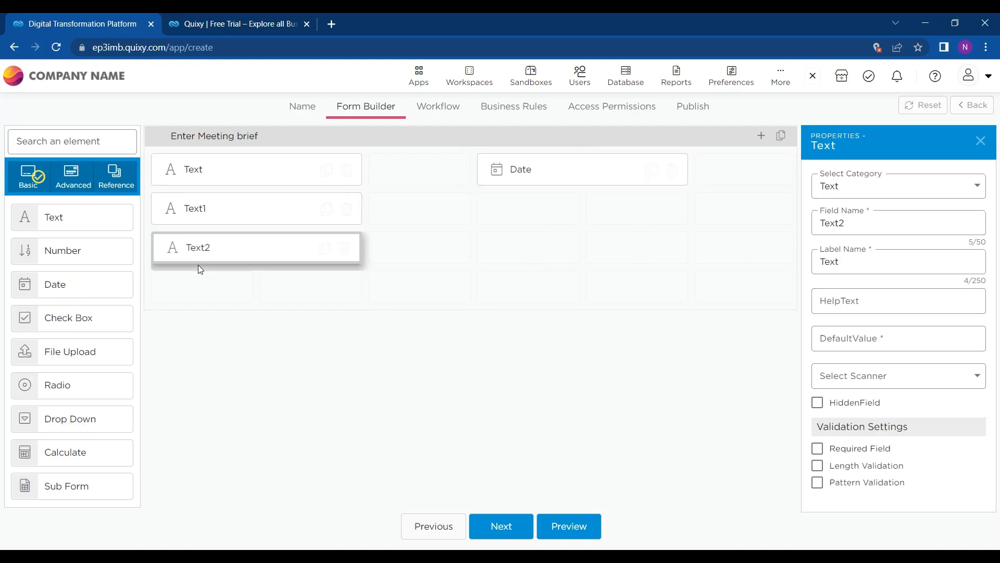
Step: Make the first field an Email Id field and rename Text1 to 'Meeting Agenda'
left_click(267, 165)
left_click(906, 186)
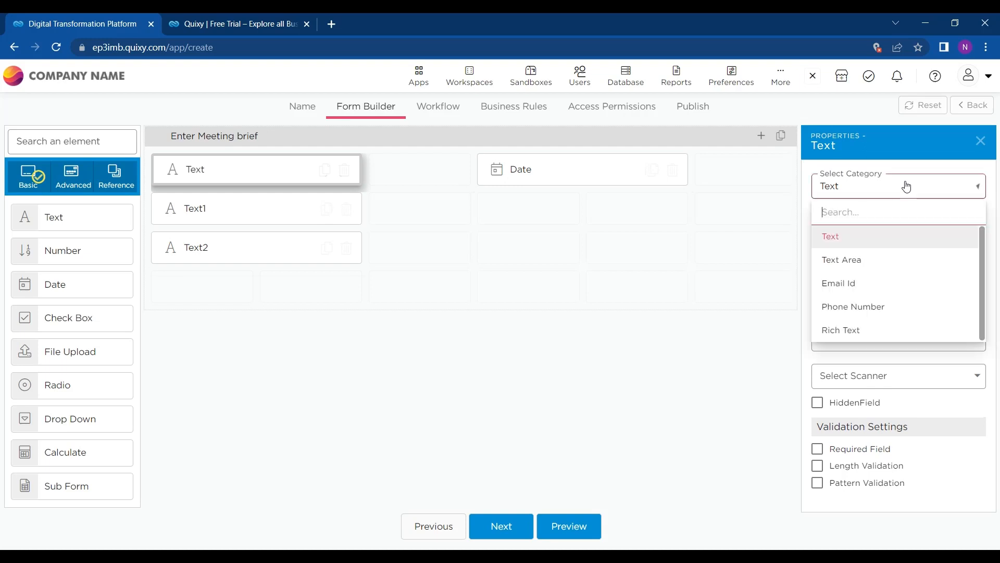
left_click(851, 285)
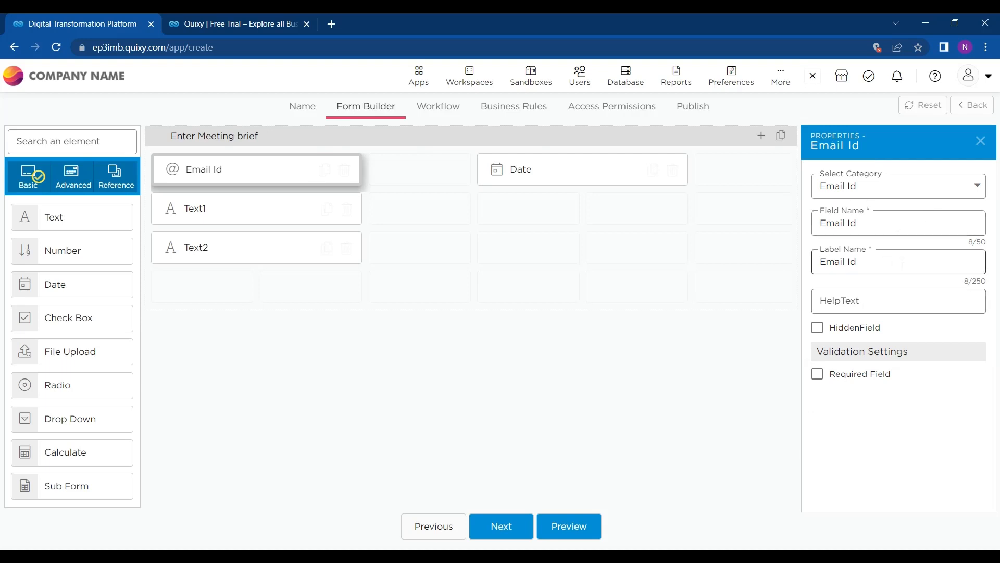
left_click(252, 211)
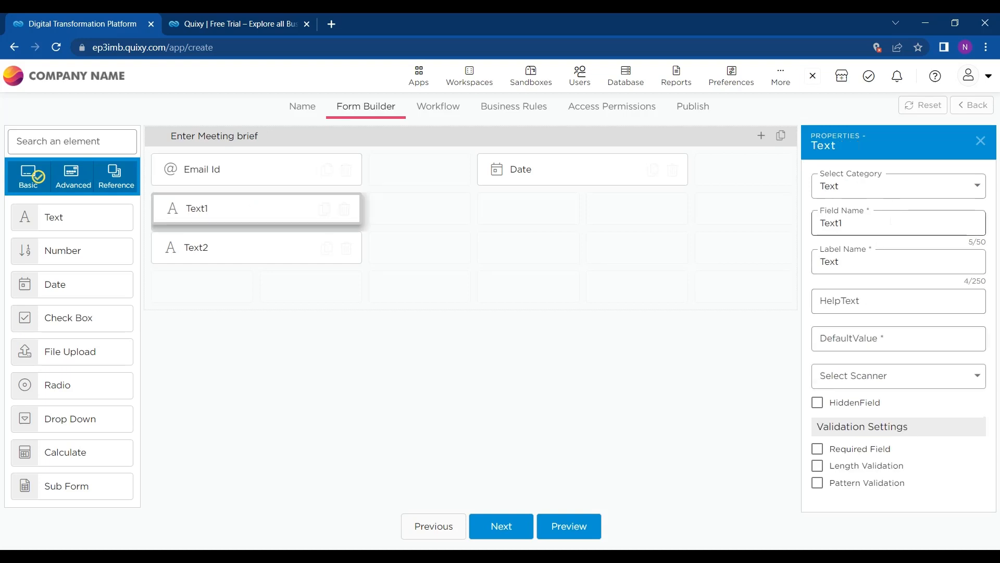
left_click_drag(886, 223, 760, 231)
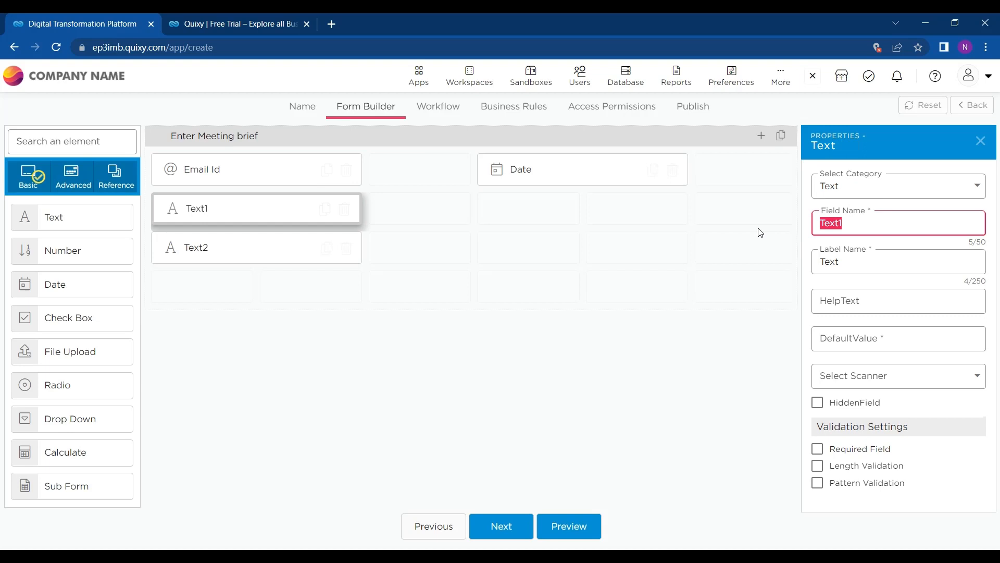
type("Meeti")
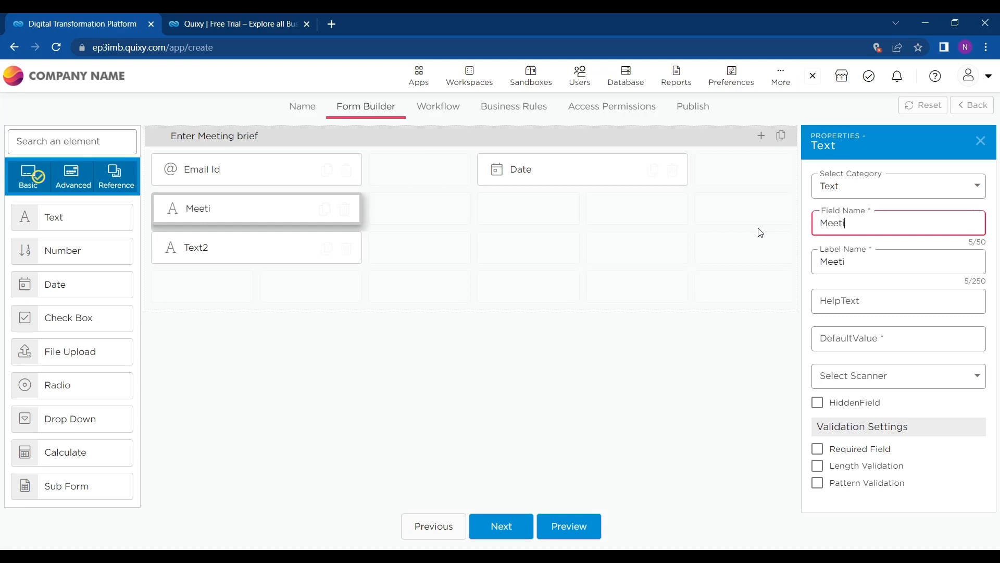
type("ng Agenda")
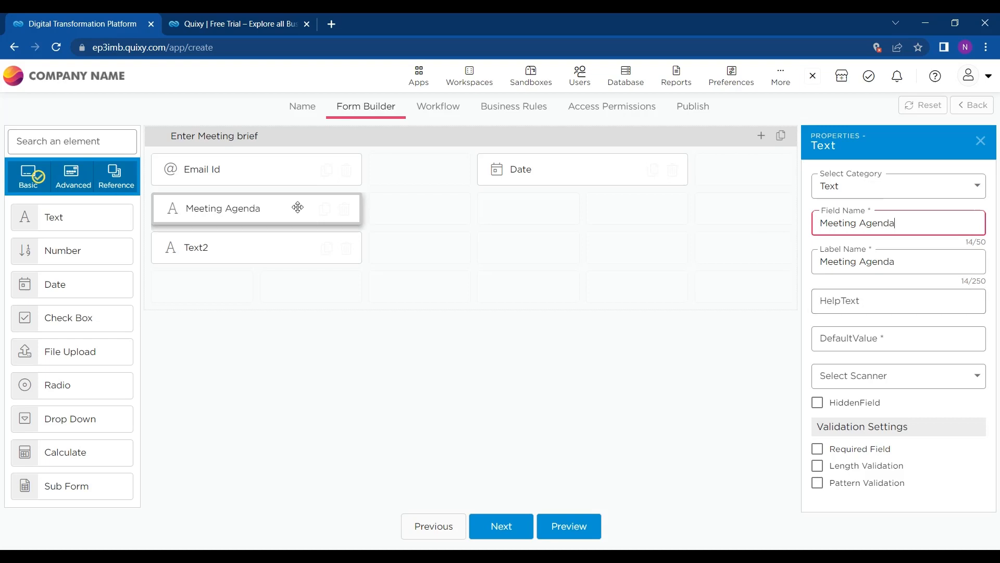
Step: Turn Text2 into a Text Area named Brief and move Date beside Email Id
left_click(250, 251)
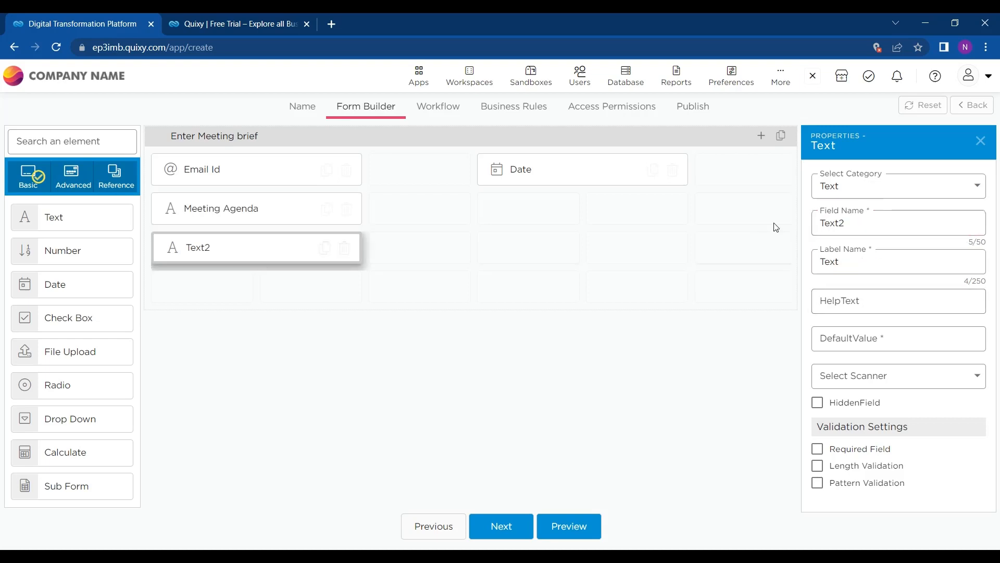
left_click(863, 191)
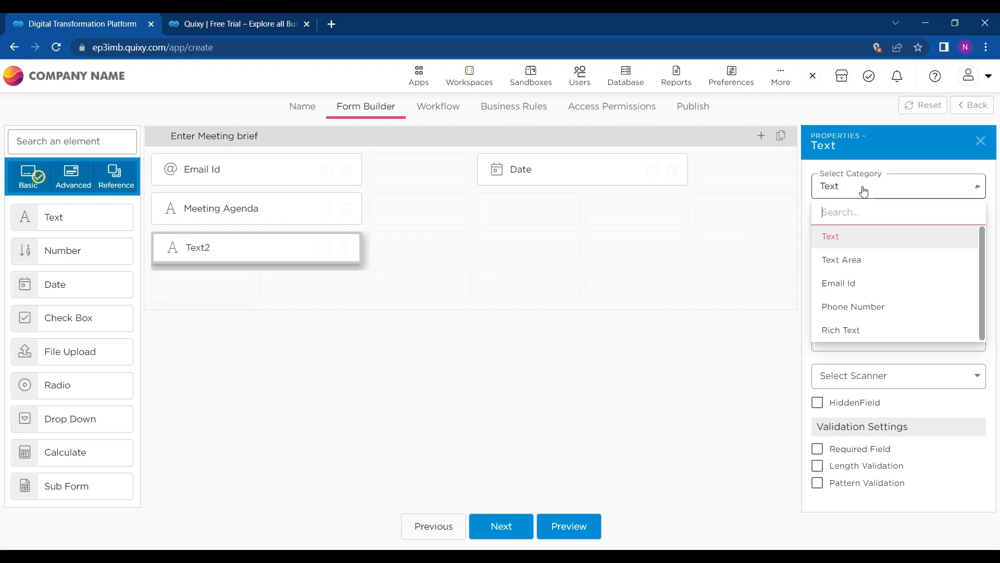
left_click(859, 271)
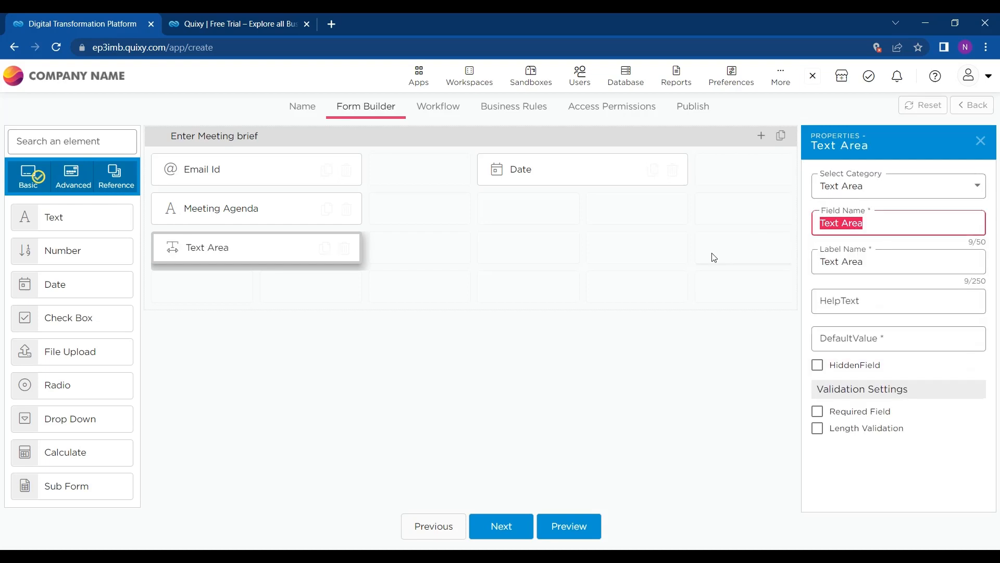
type("rief")
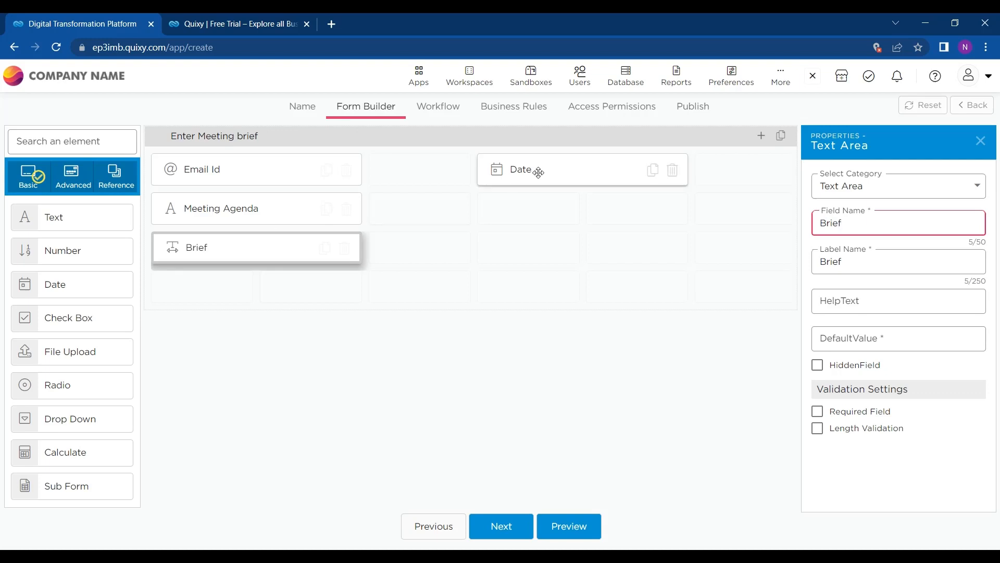
left_click_drag(521, 169, 432, 173)
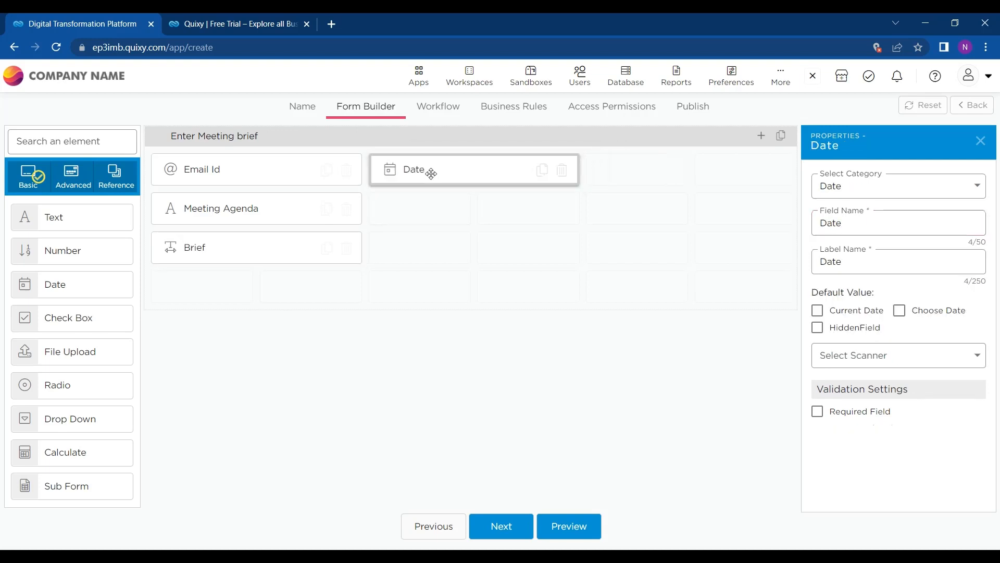
Step: Mark Email Id, Meeting Agenda, Brief and Date as required, then add a new section
left_click(260, 171)
left_click(850, 375)
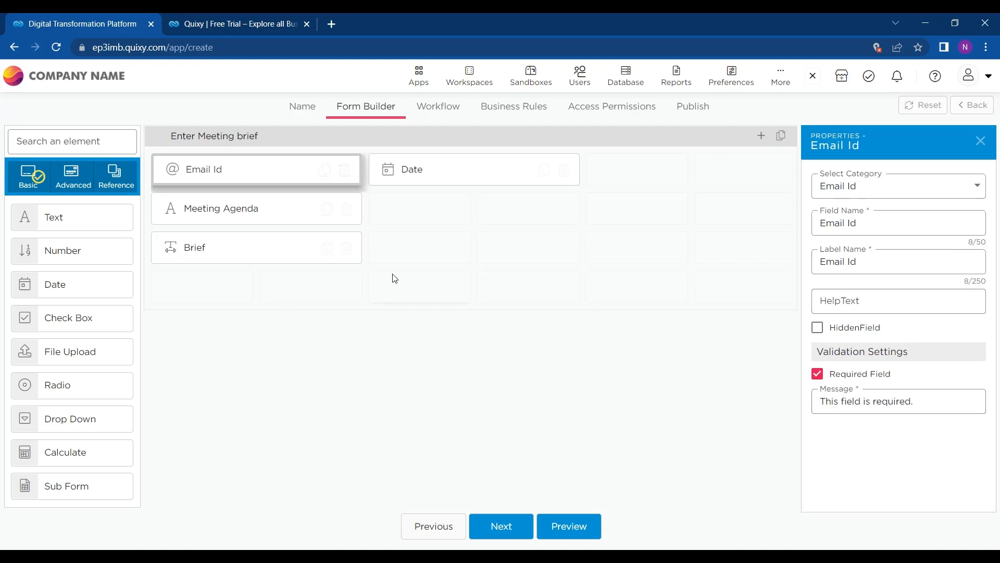
left_click(276, 208)
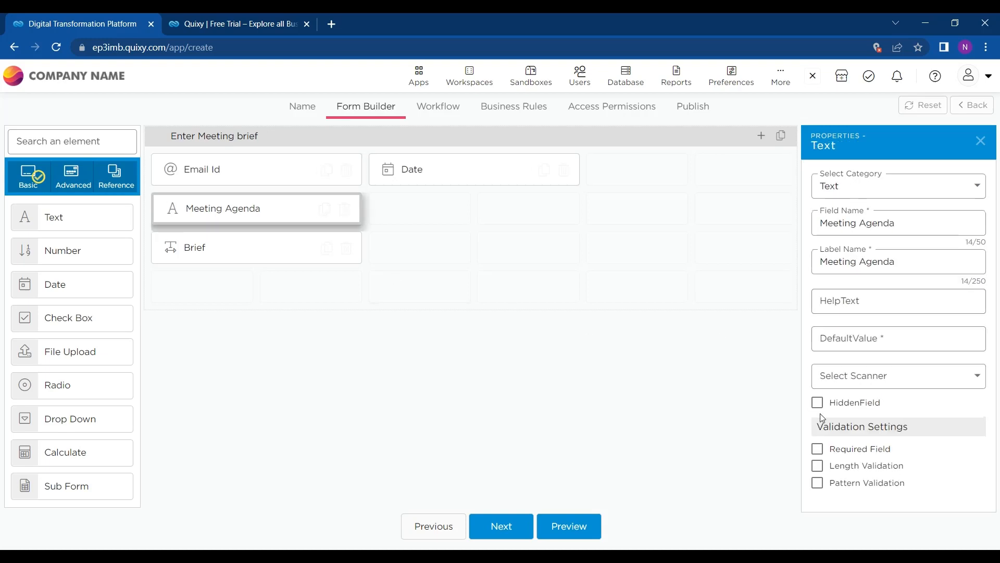
left_click(818, 449)
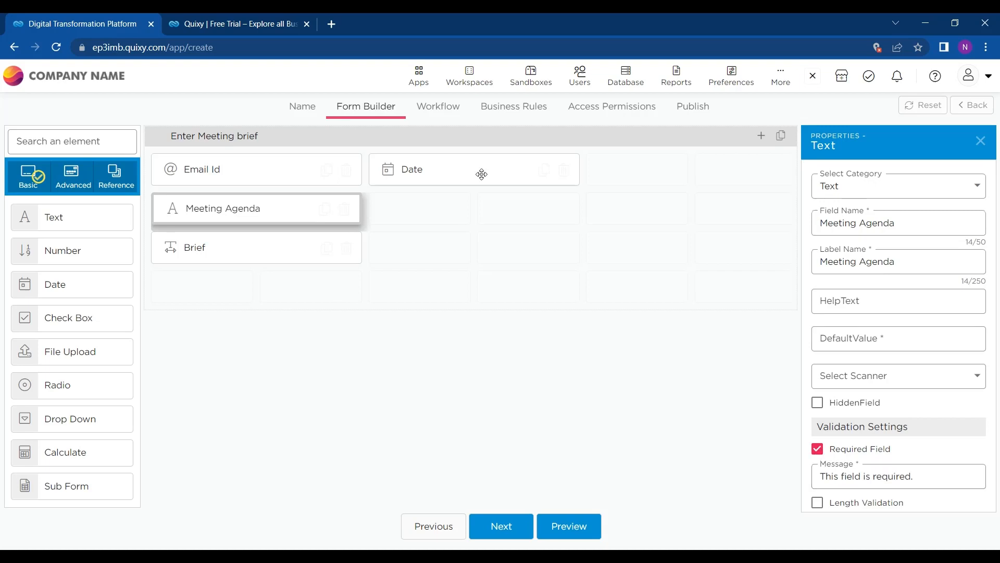
left_click(243, 264)
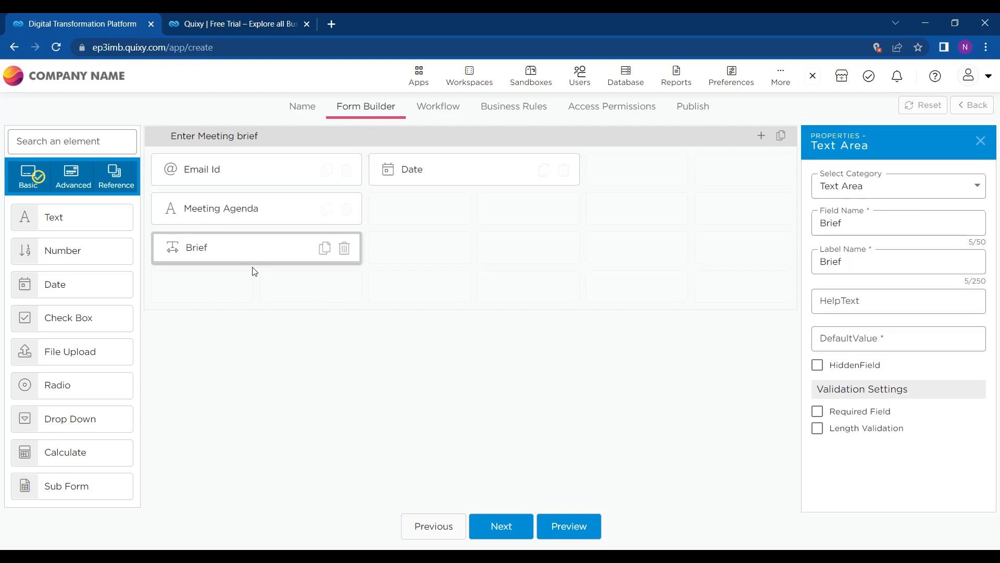
left_click(837, 414)
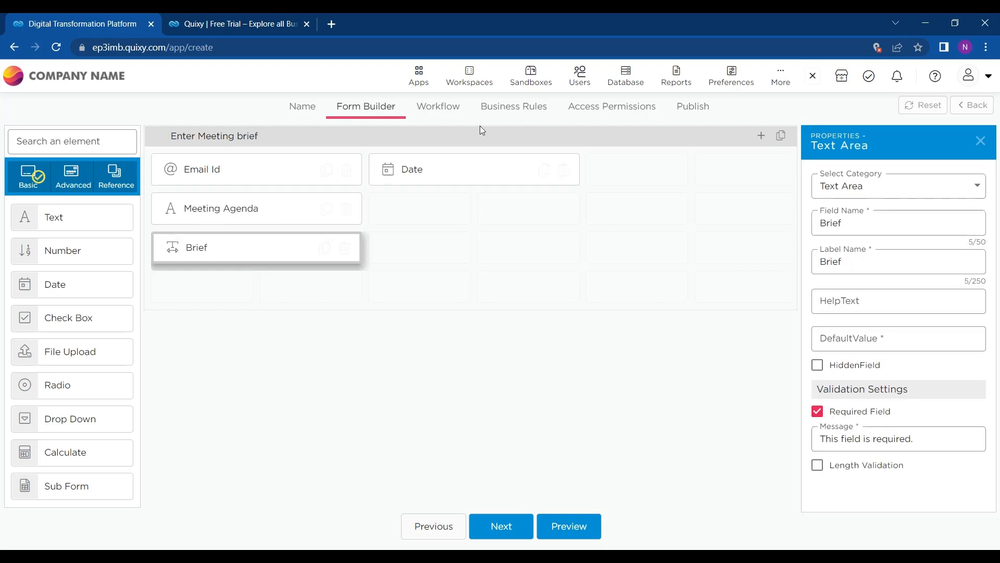
left_click(415, 170)
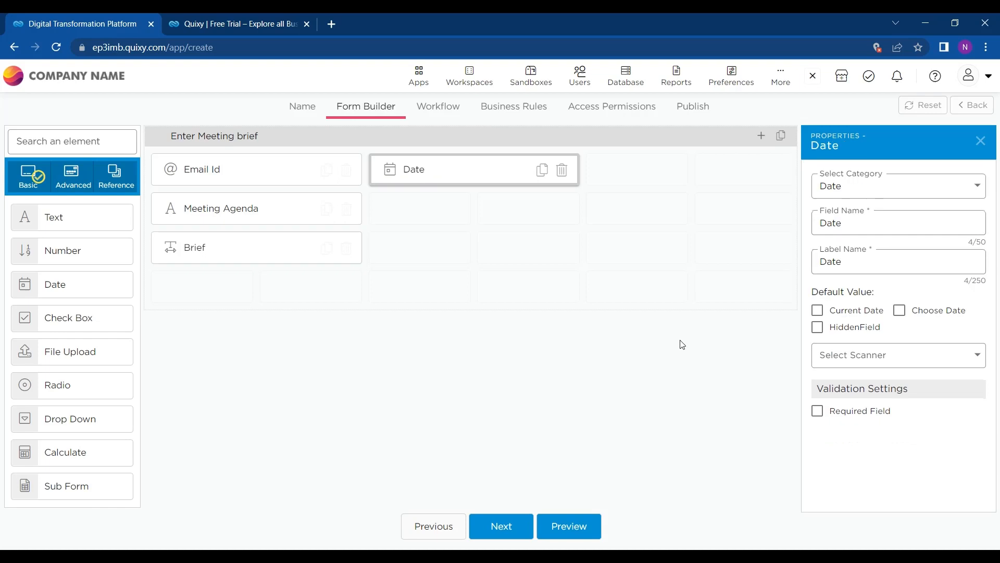
left_click(840, 415)
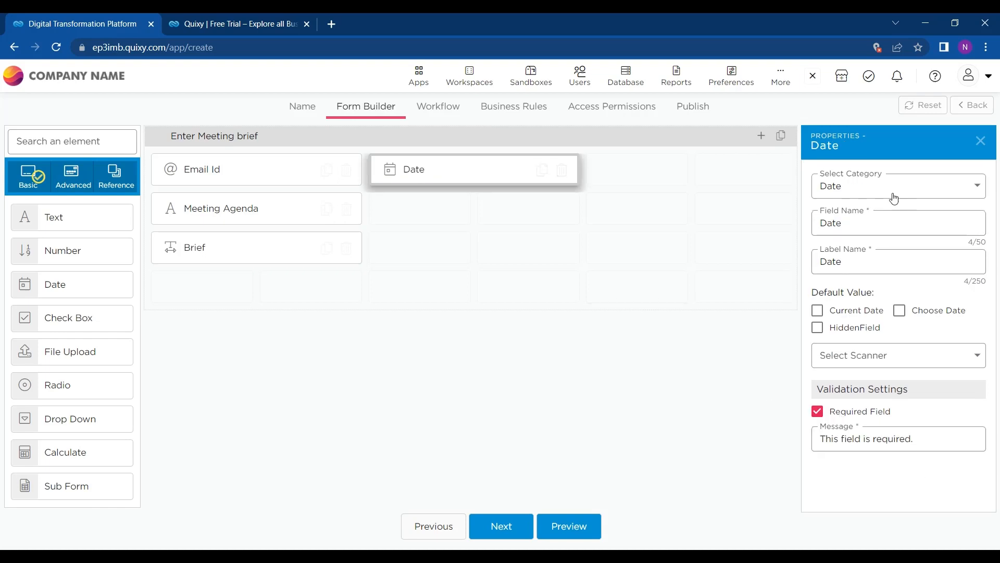
left_click(763, 134)
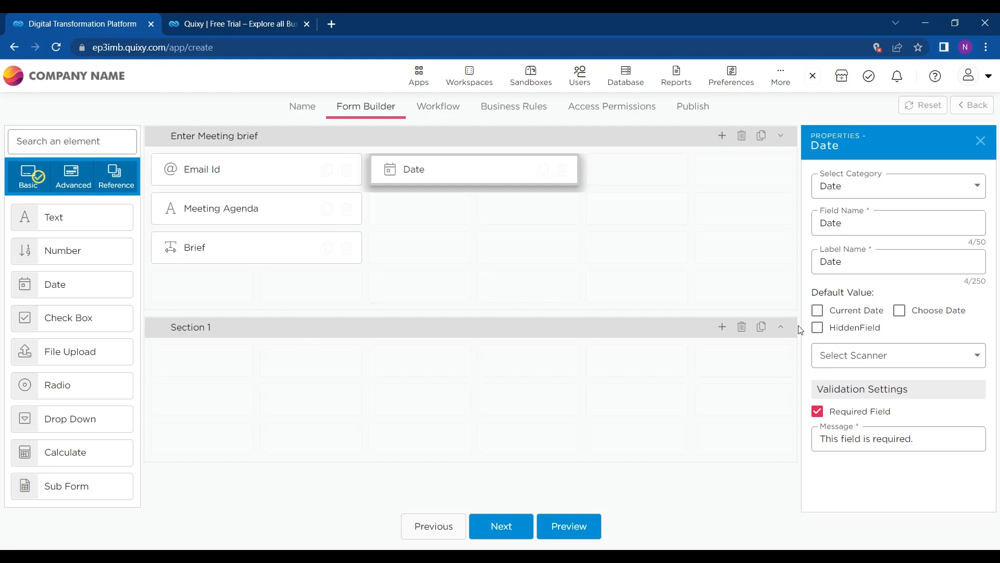
Step: Name the second section 'Manager's Remark' and drop a Text field into it
left_click(550, 330)
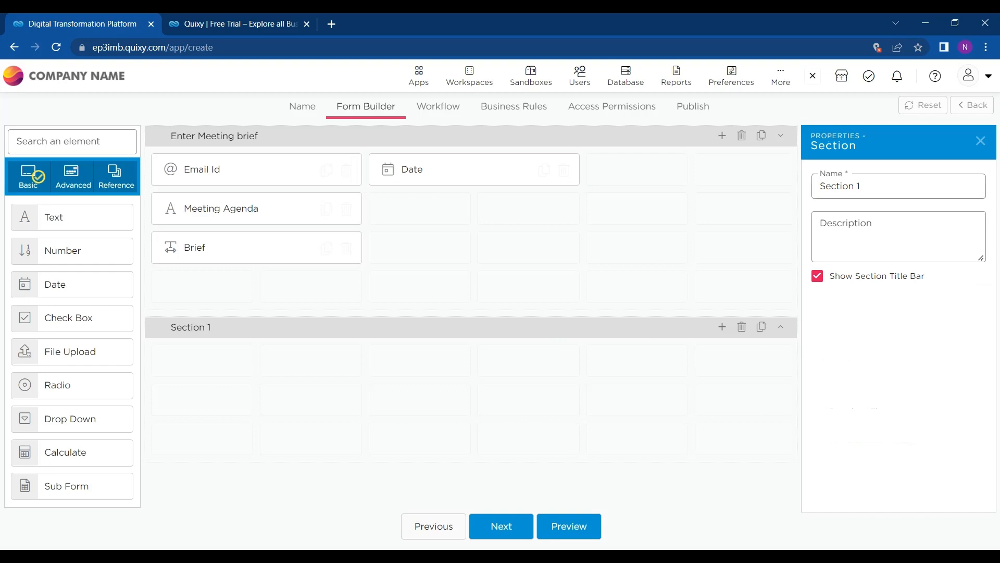
type("MAn")
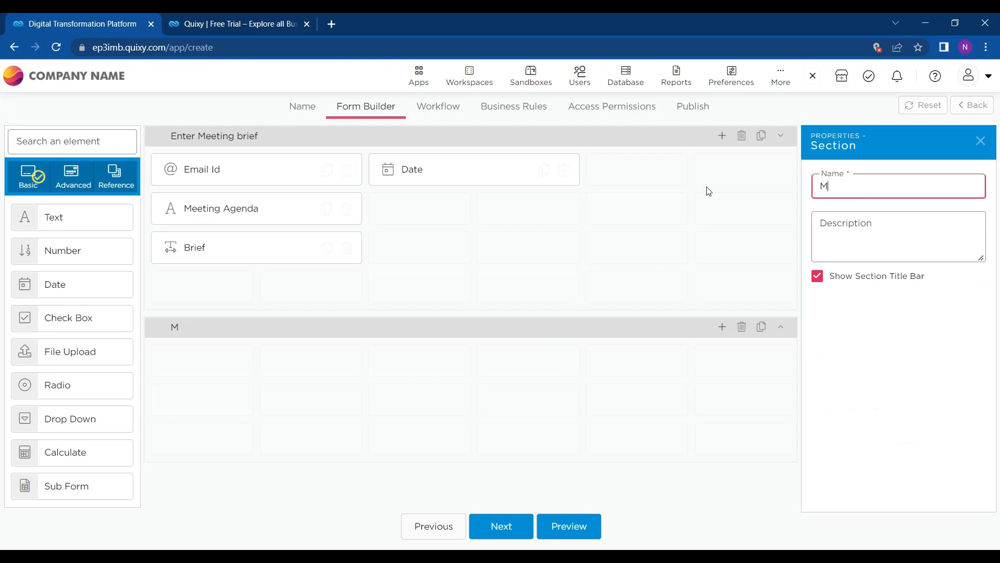
key("BackSpace")
key("BackSpace")
type("anager's Remark")
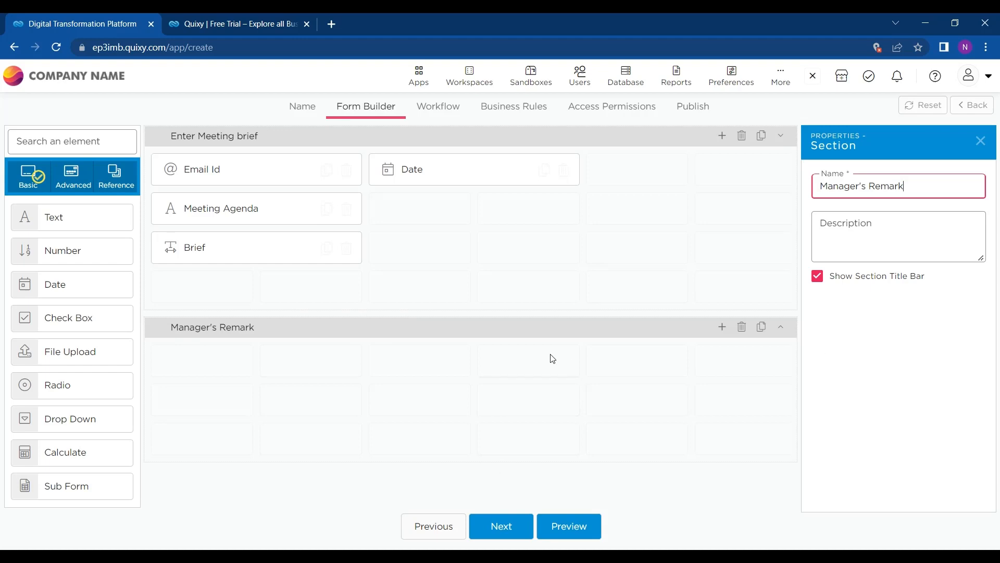
left_click_drag(118, 232, 194, 357)
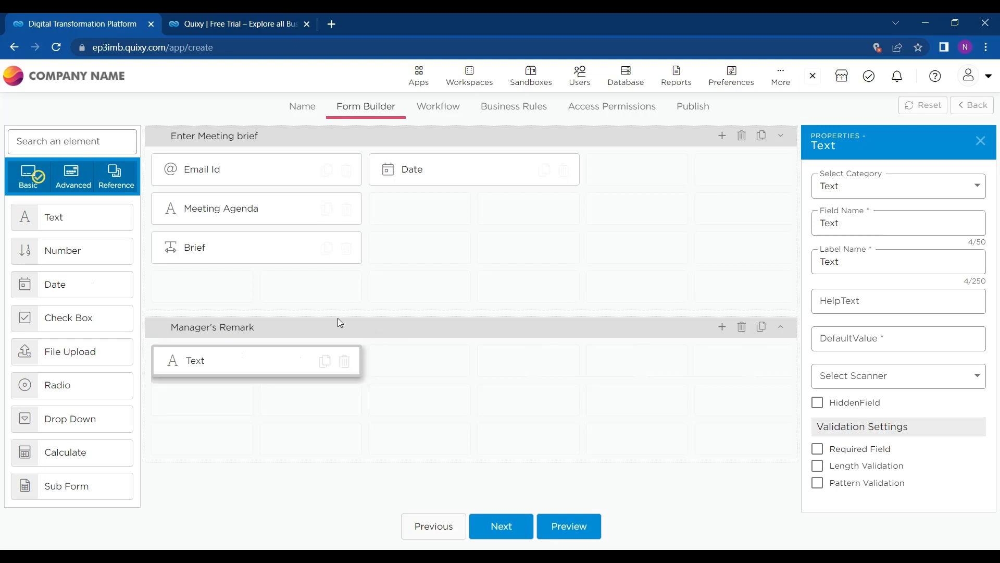
Step: Name the new text field Manager's Remark and mark it required
left_click(900, 222)
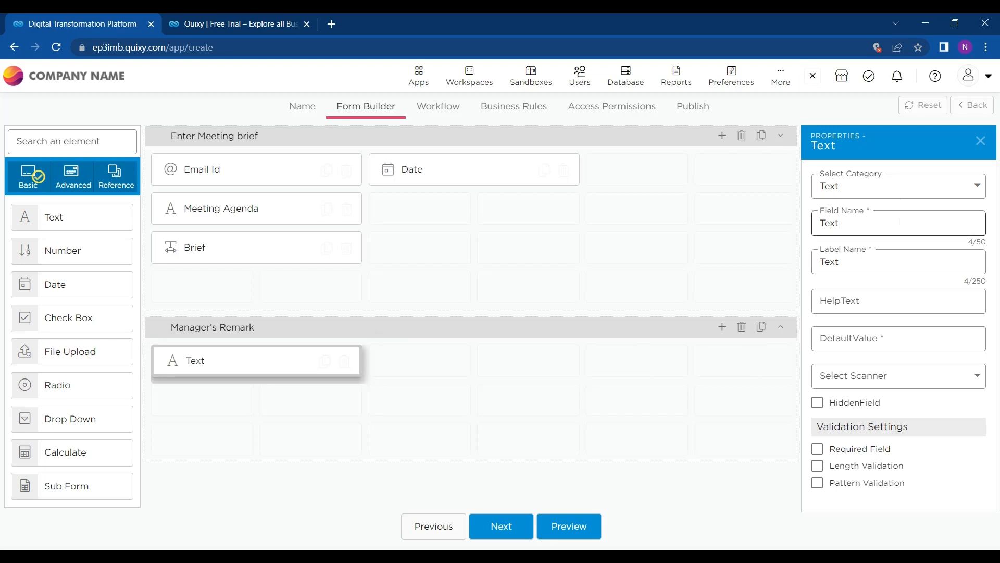
left_click(903, 228)
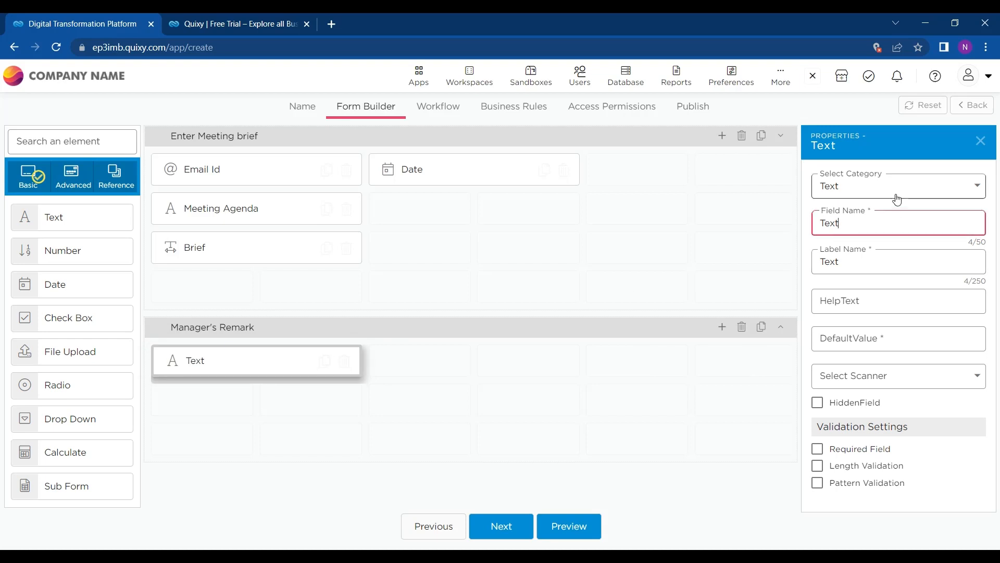
key("ctrl+a")
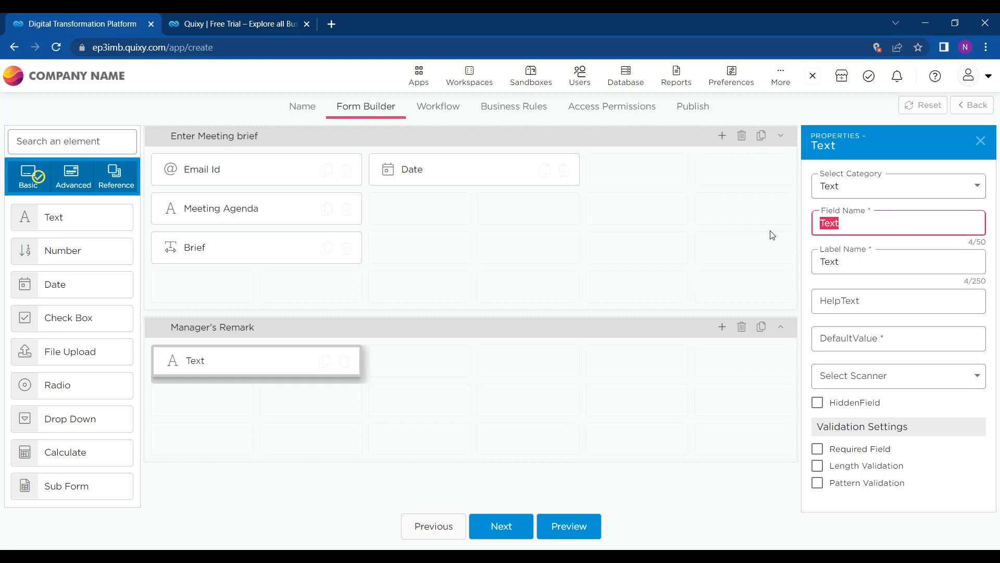
type("Man")
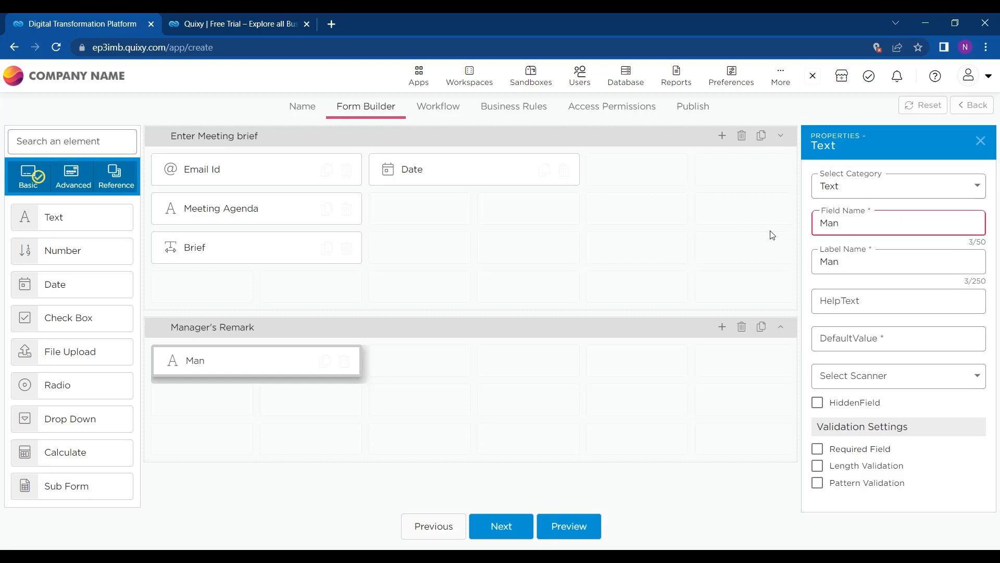
type("ager")
type("'d")
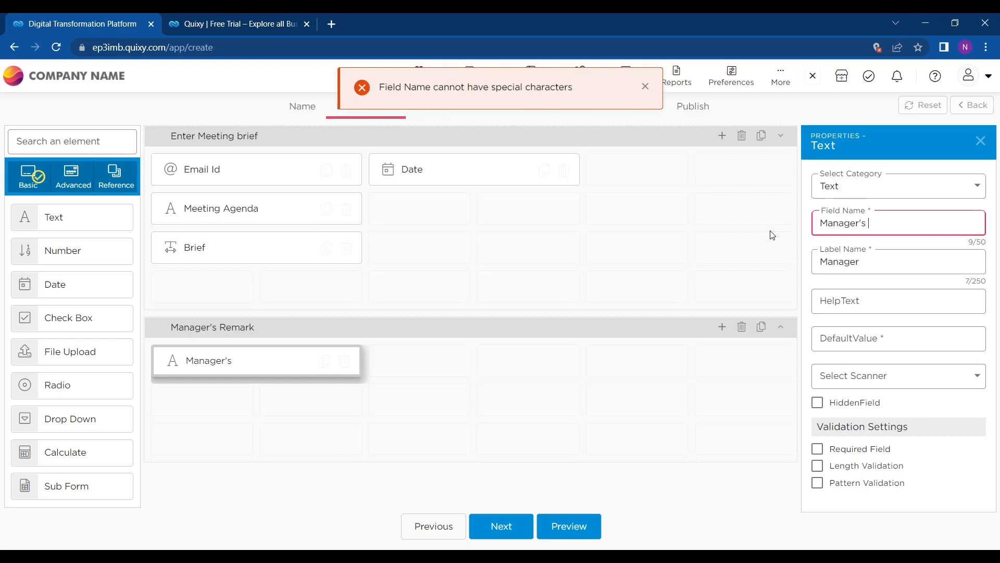
type("Remark")
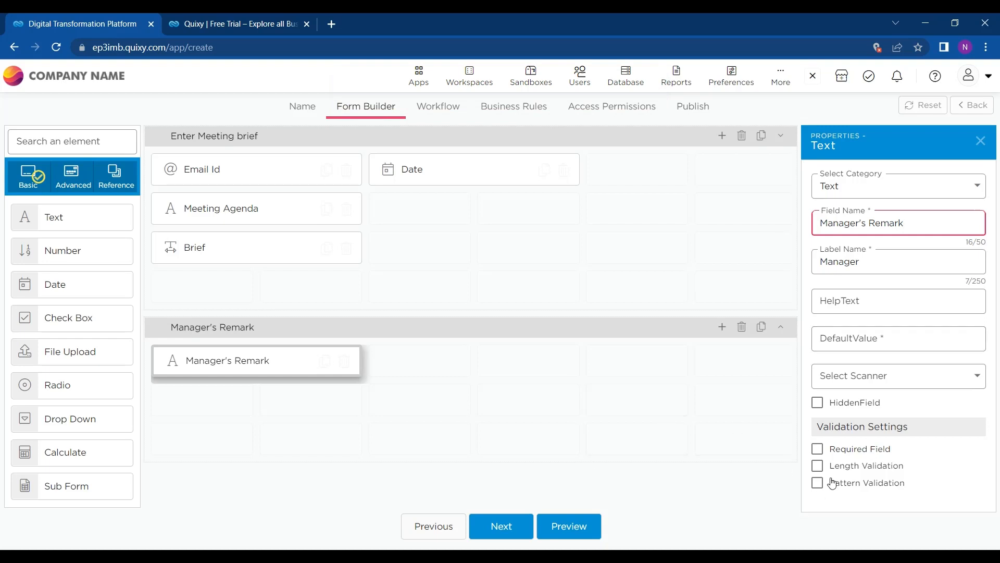
left_click(832, 454)
left_click(832, 454)
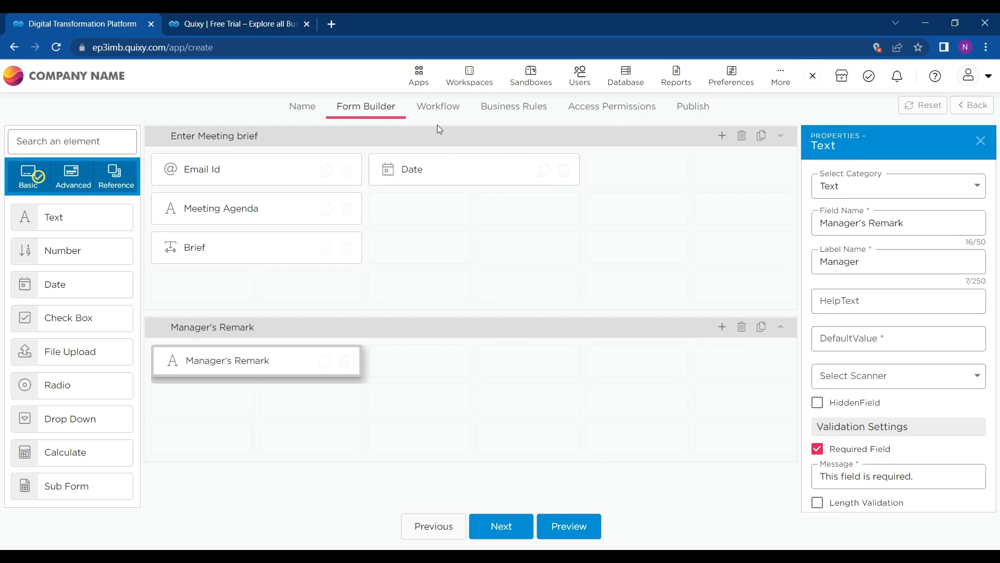
Step: Clear the special-character error by removing the apostrophe, leaving 'Manager Remark', and continue
left_click(493, 525)
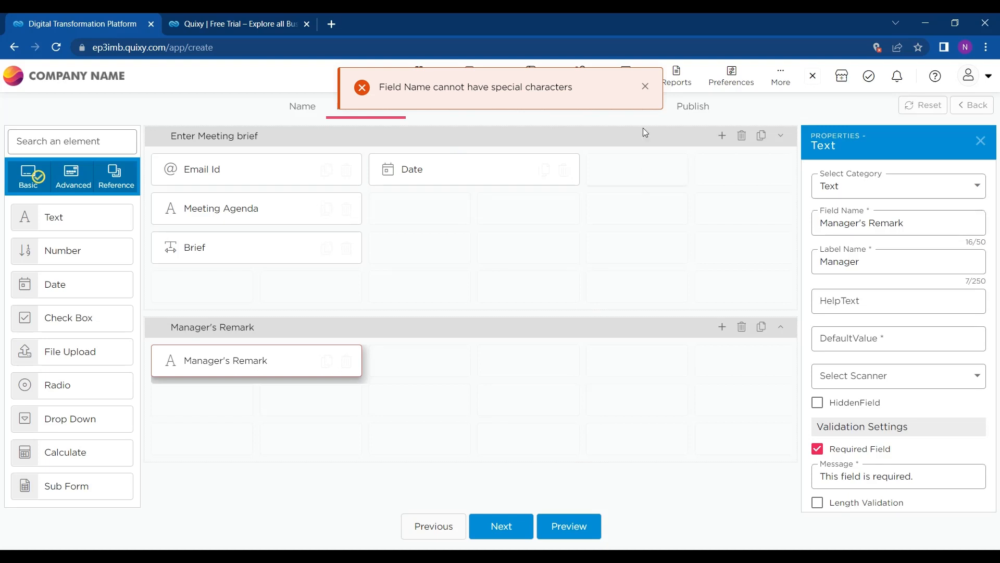
left_click(646, 87)
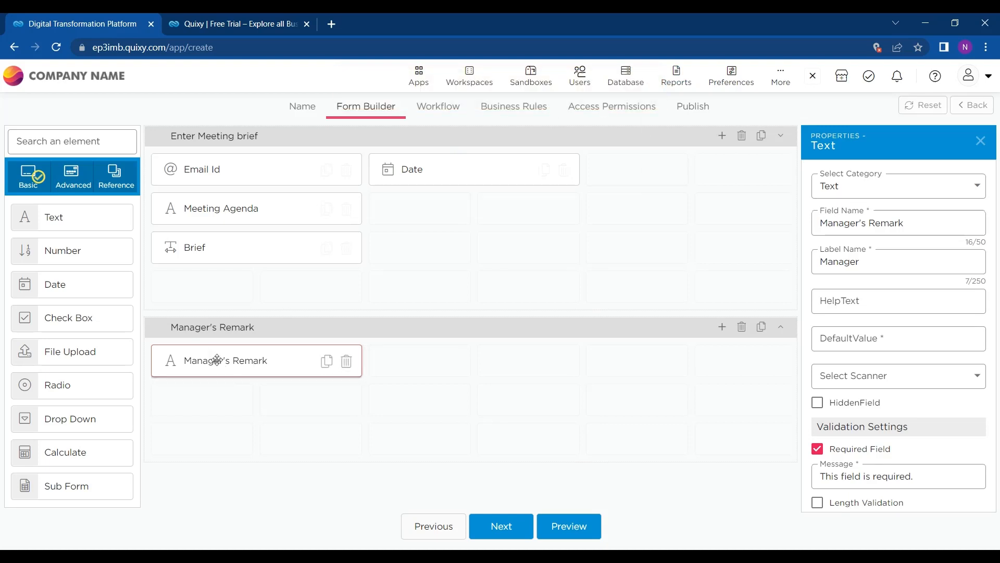
left_click(237, 359)
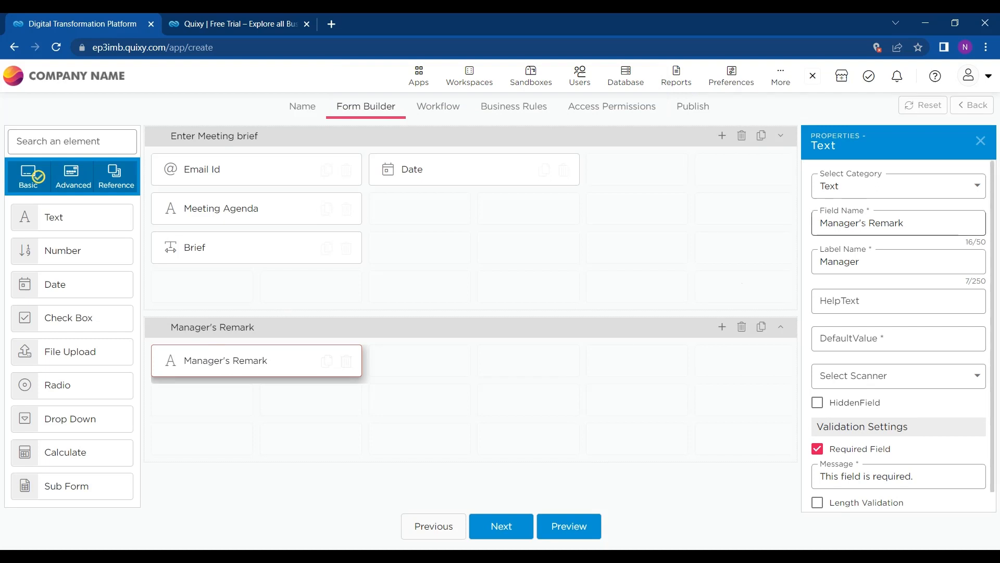
left_click(861, 224)
key("BackSpace")
key("BackSpace")
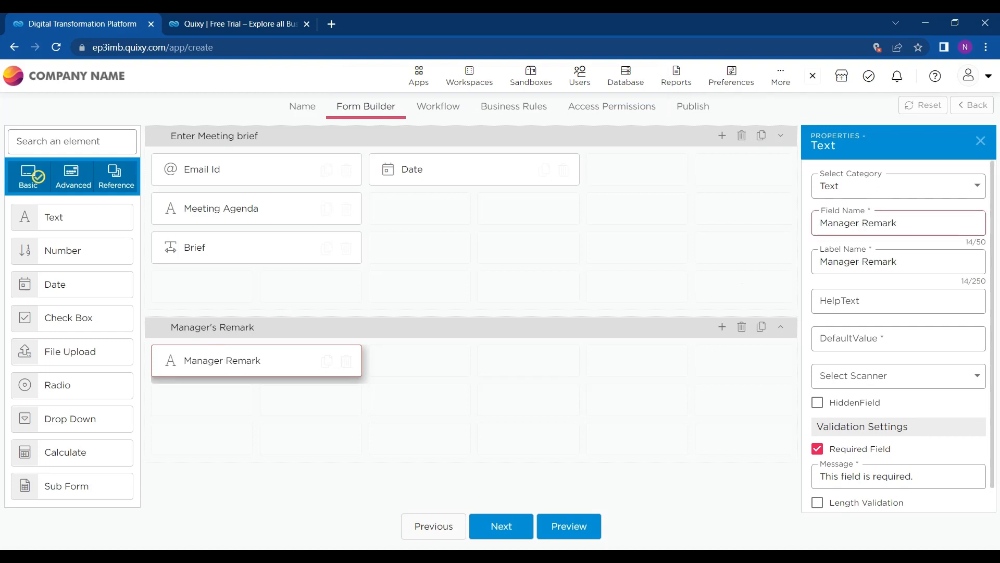
left_click(511, 526)
Step: Assign the Start step to the Employee role instead of Any User
left_click(588, 146)
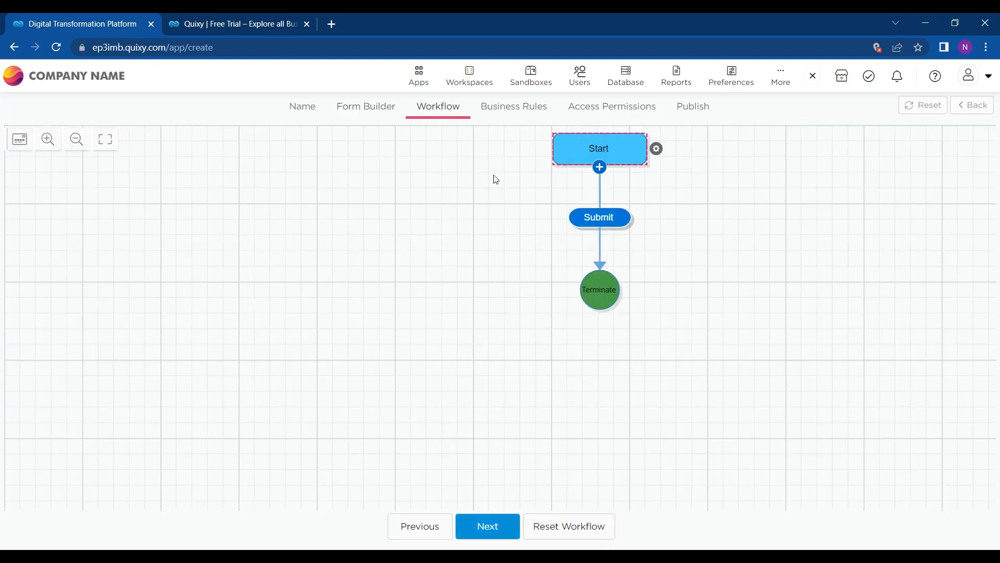
left_click_drag(583, 153, 585, 172)
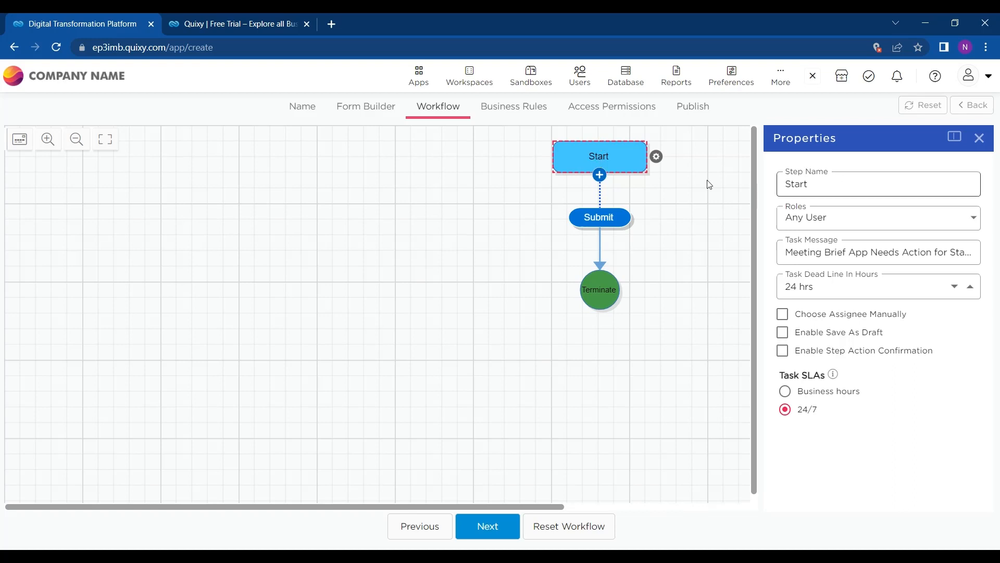
left_click(974, 218)
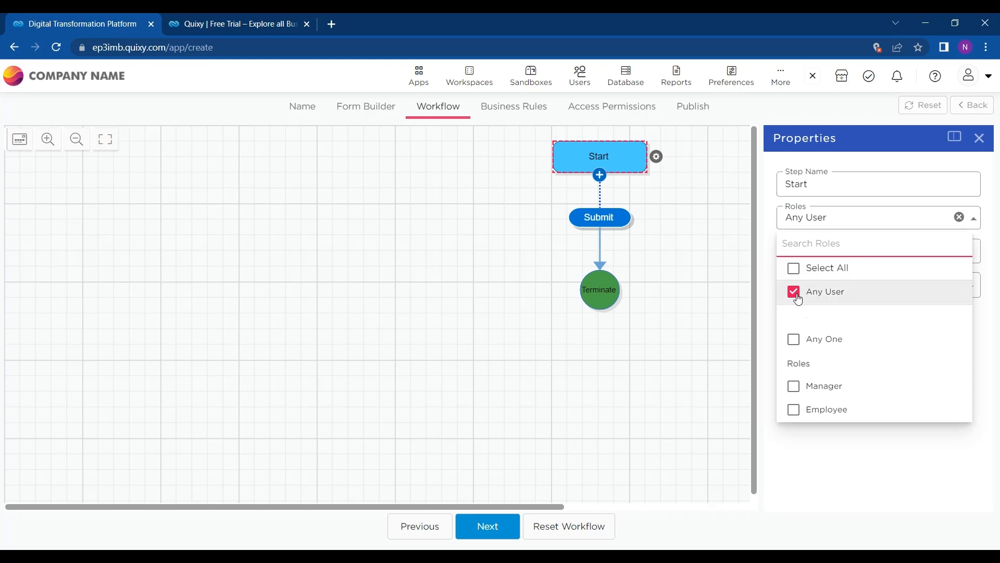
left_click(795, 295)
left_click(794, 410)
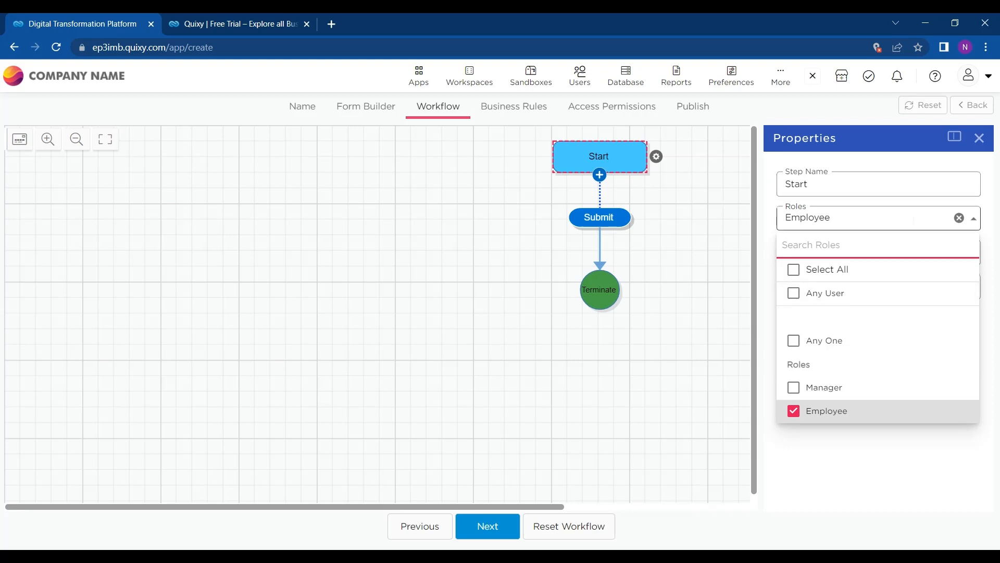
left_click(914, 220)
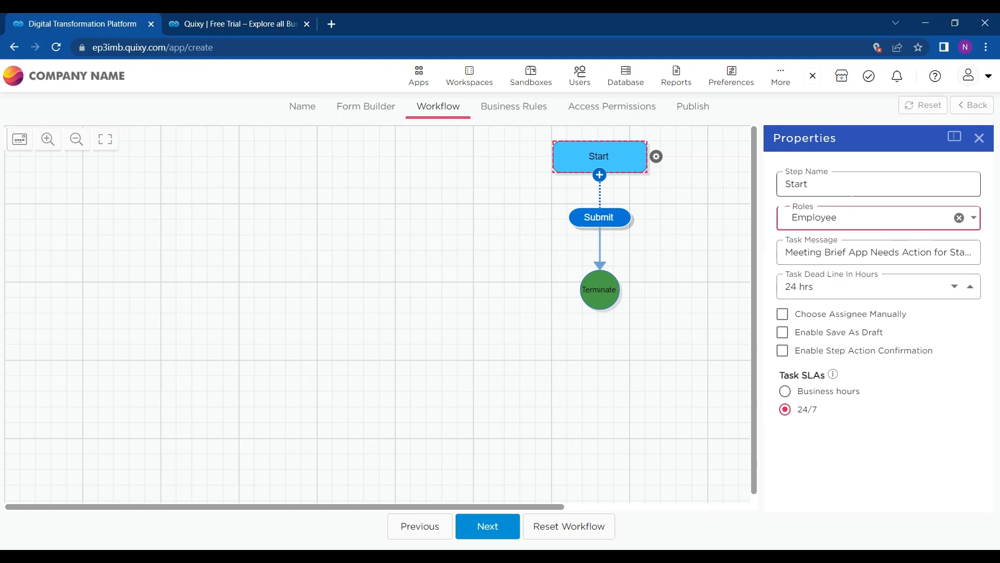
left_click(623, 216)
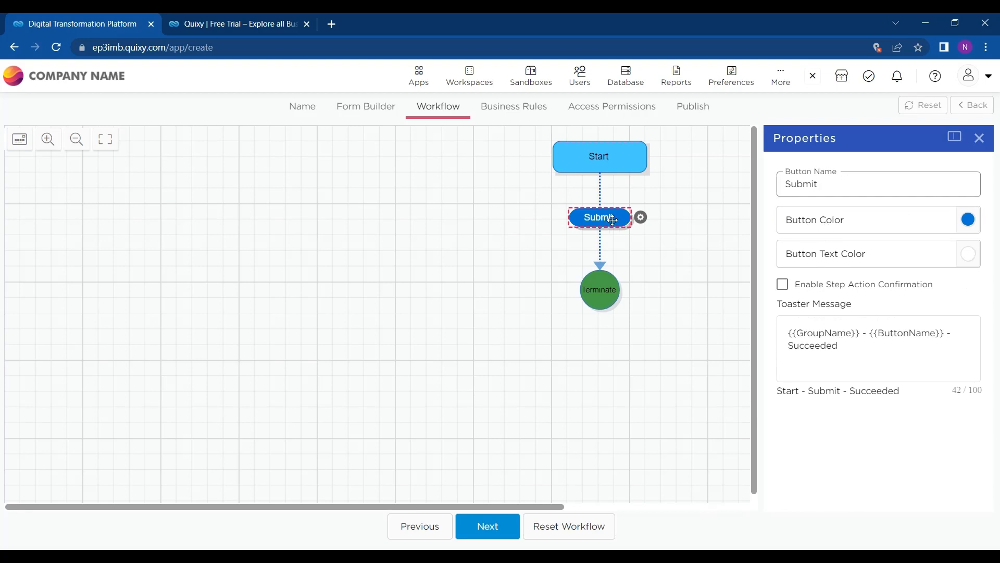
Step: Insert a new step after the Submit action in the workflow
left_click(607, 149)
left_click(598, 212)
left_click(600, 234)
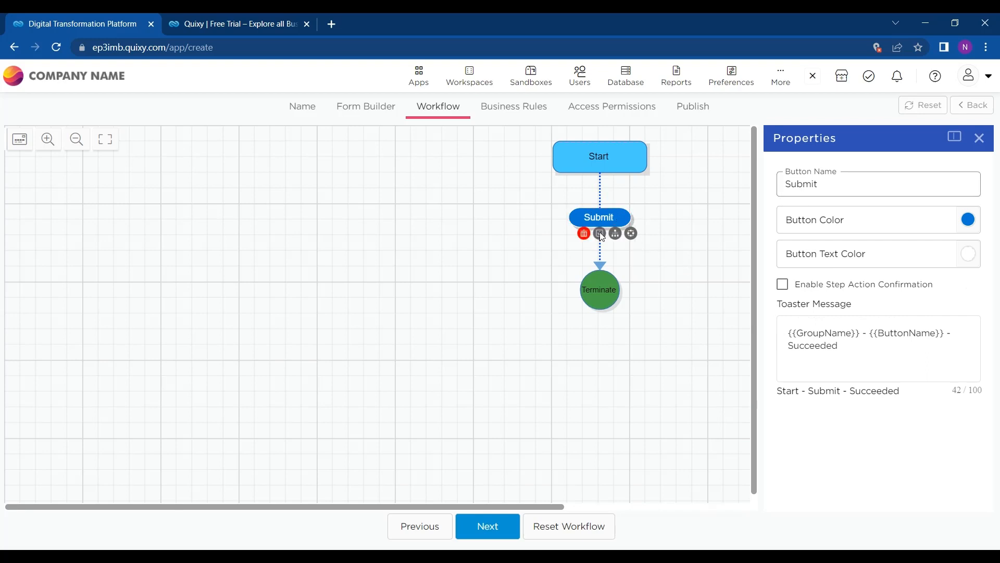
left_click(599, 234)
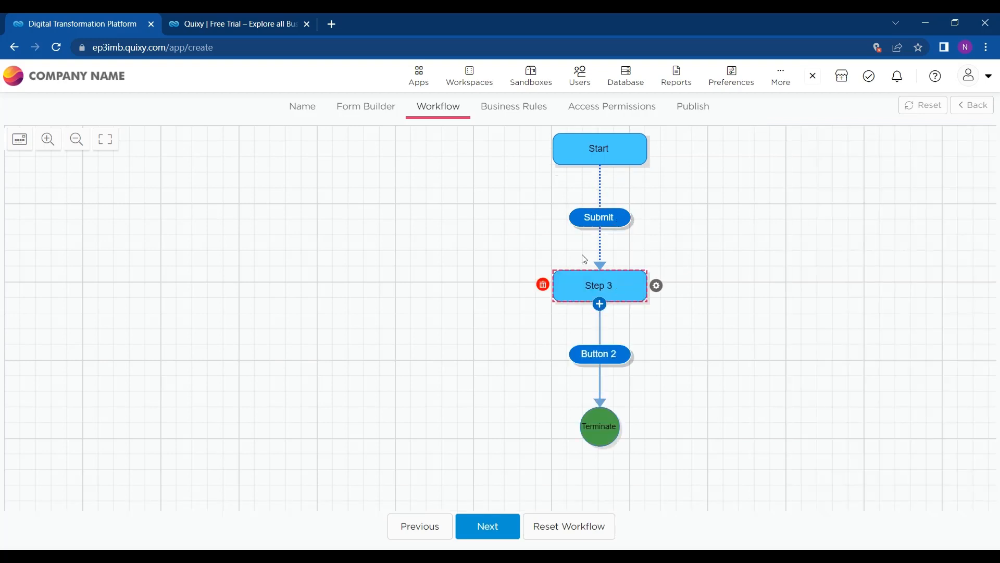
left_click(599, 216)
left_click(601, 234)
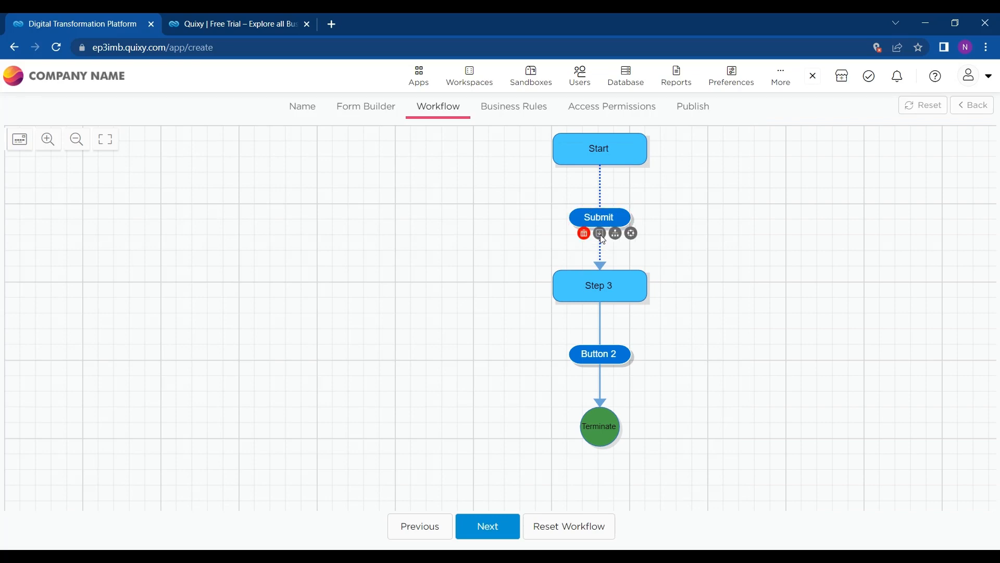
Step: Zoom out the workflow canvas and bring up the Submit button's properties
scroll(601, 234, "up", 15)
scroll(600, 234, "down", 10)
scroll(601, 234, "up", 9)
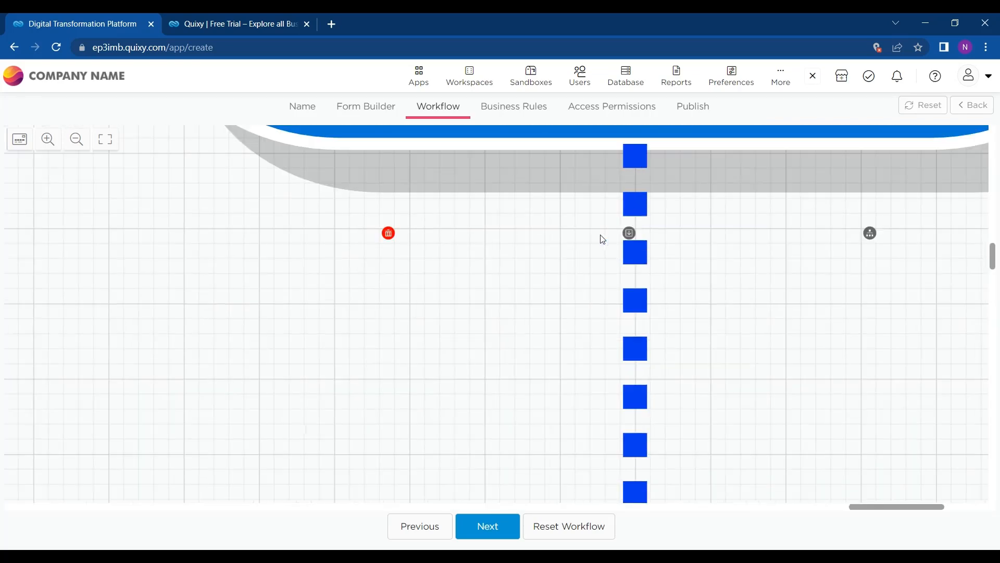
scroll(603, 239, "down", 12)
scroll(602, 238, "up", 12)
scroll(602, 239, "down", 8)
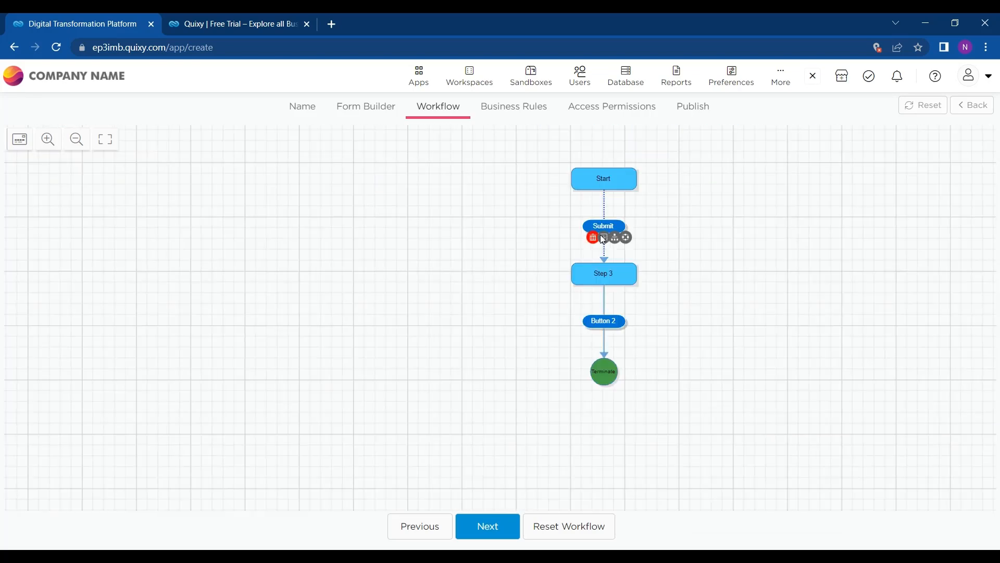
scroll(603, 239, "up", 10)
scroll(602, 239, "down", 6)
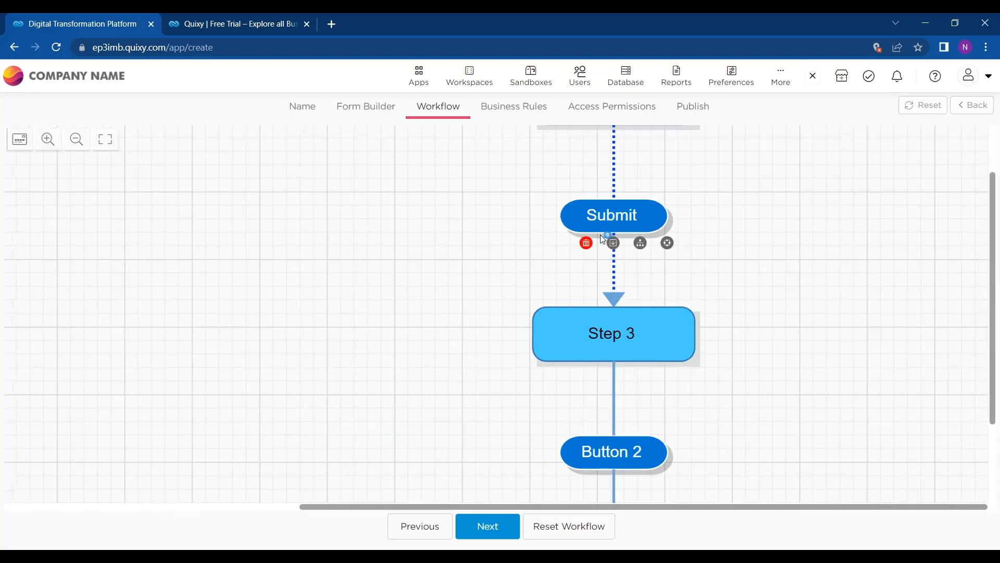
scroll(603, 239, "down", 6)
scroll(602, 239, "up", 8)
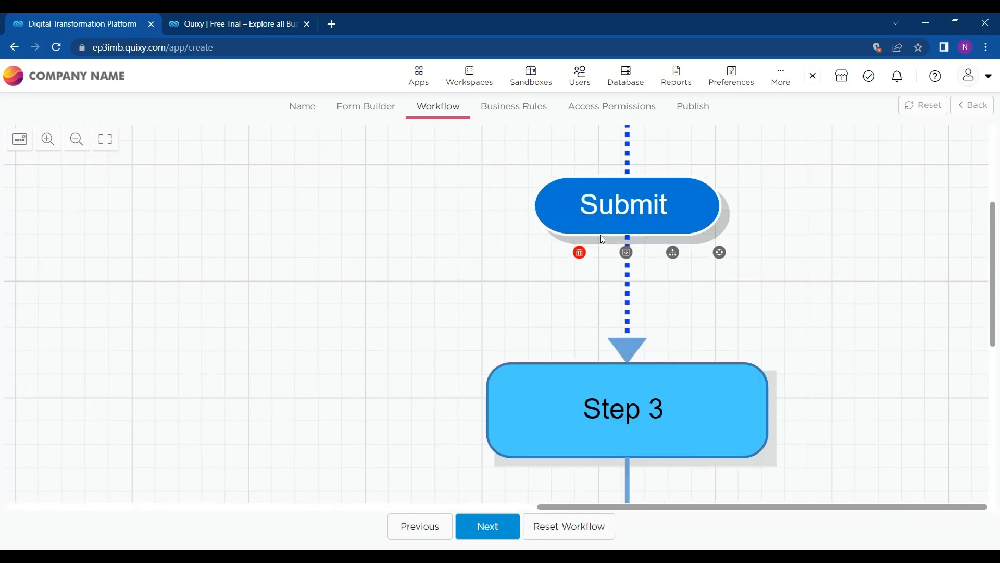
left_click(600, 234)
left_click(76, 139)
left_click(75, 139)
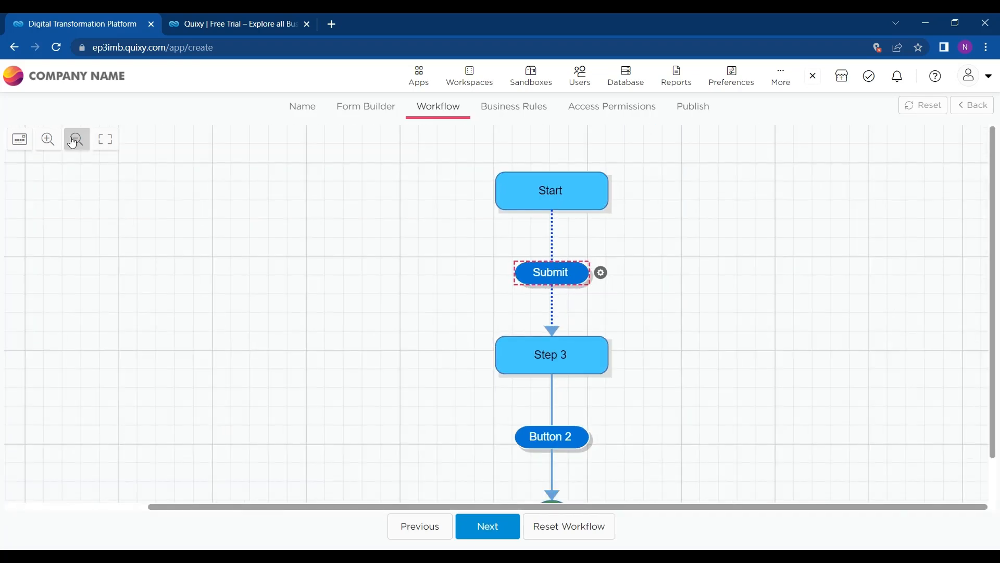
left_click(566, 283)
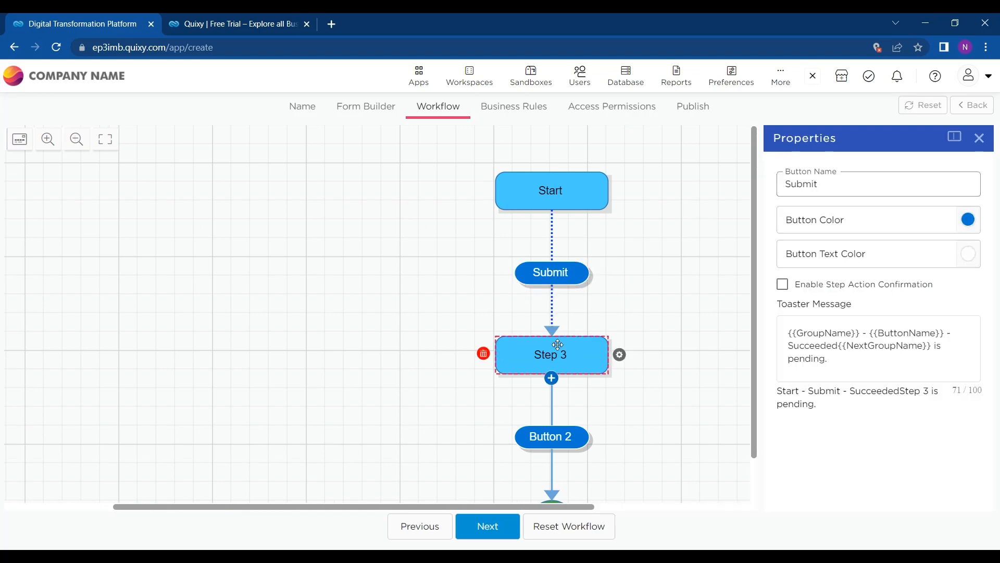
Step: Rename Step 3 to 'Manager Approval'
left_click(557, 342)
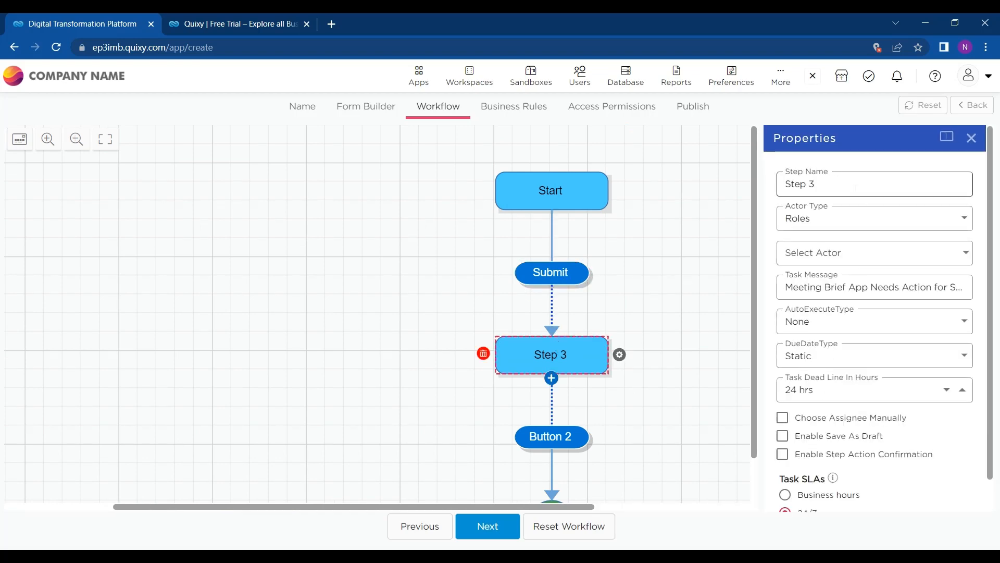
left_click_drag(844, 185, 755, 175)
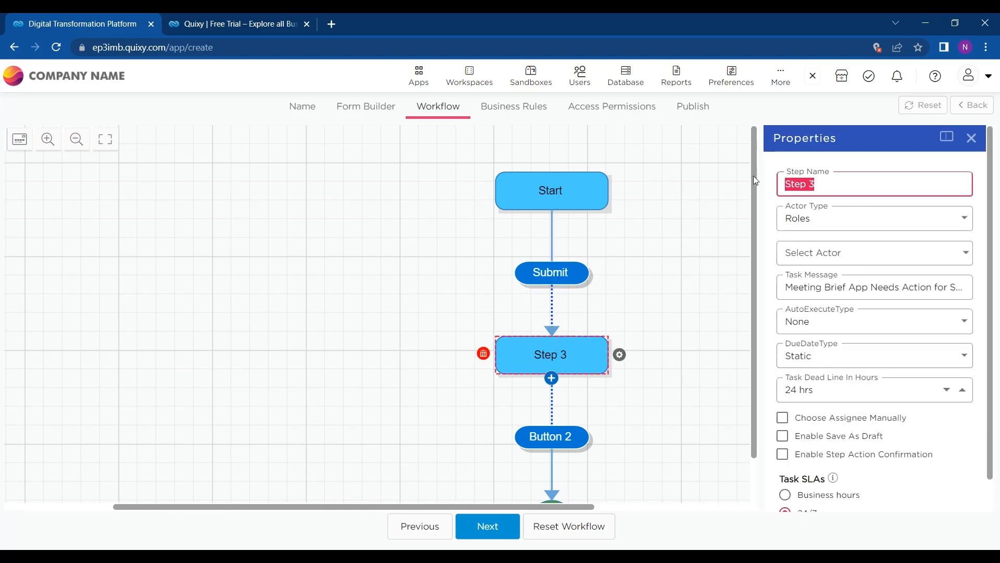
type("Manager")
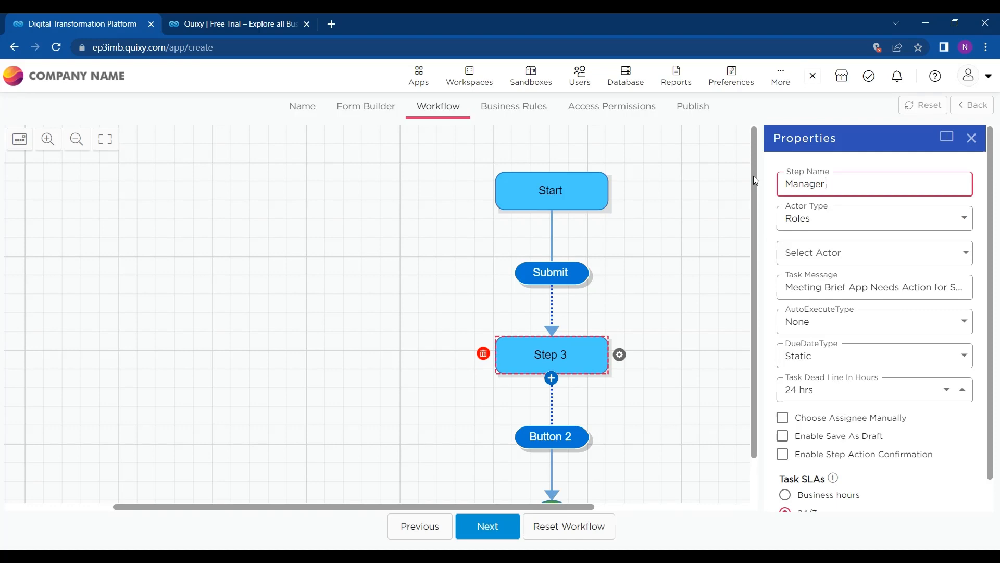
type("Apro")
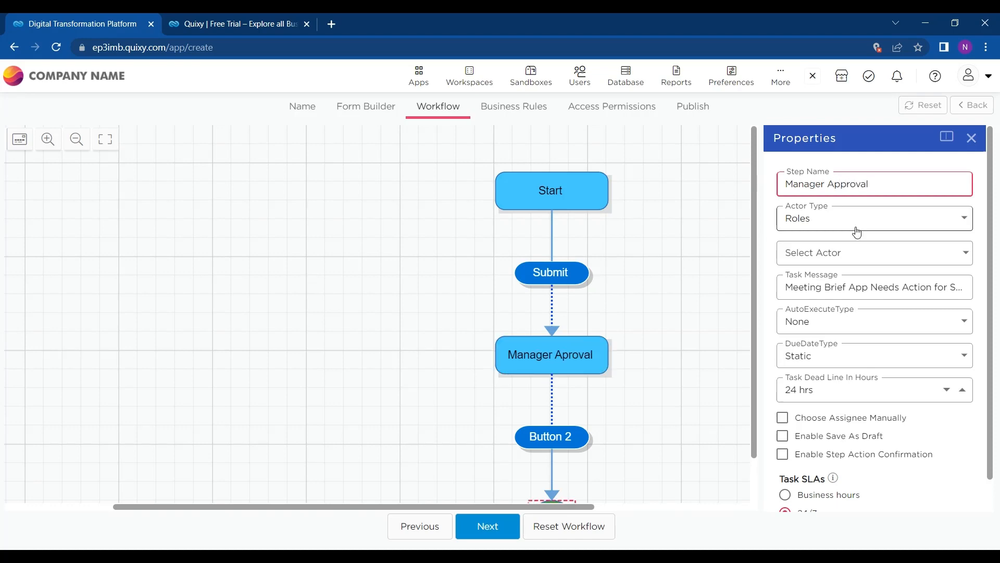
Step: Set the step's actor type to Roles and assign it to the Manager role
left_click(856, 228)
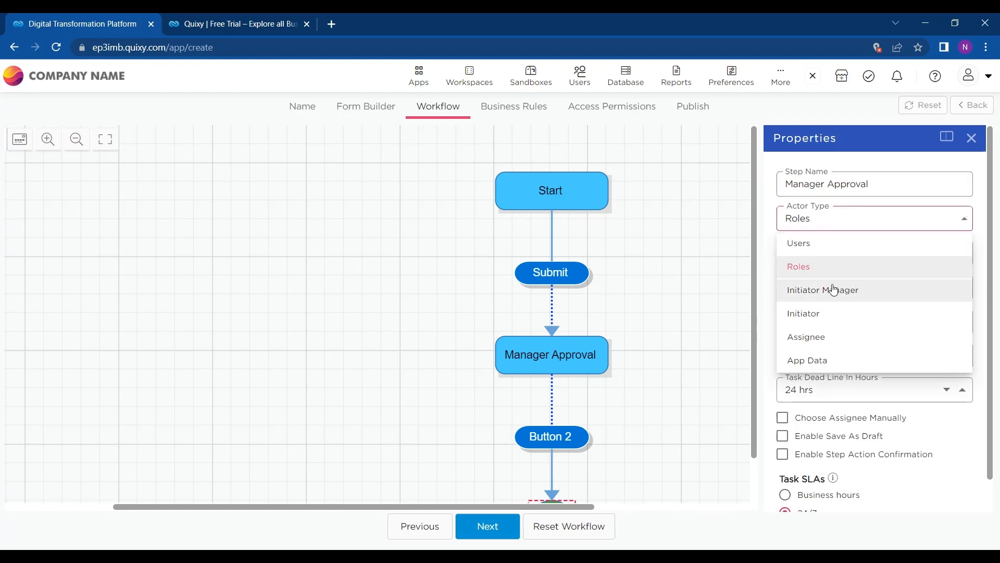
left_click(808, 266)
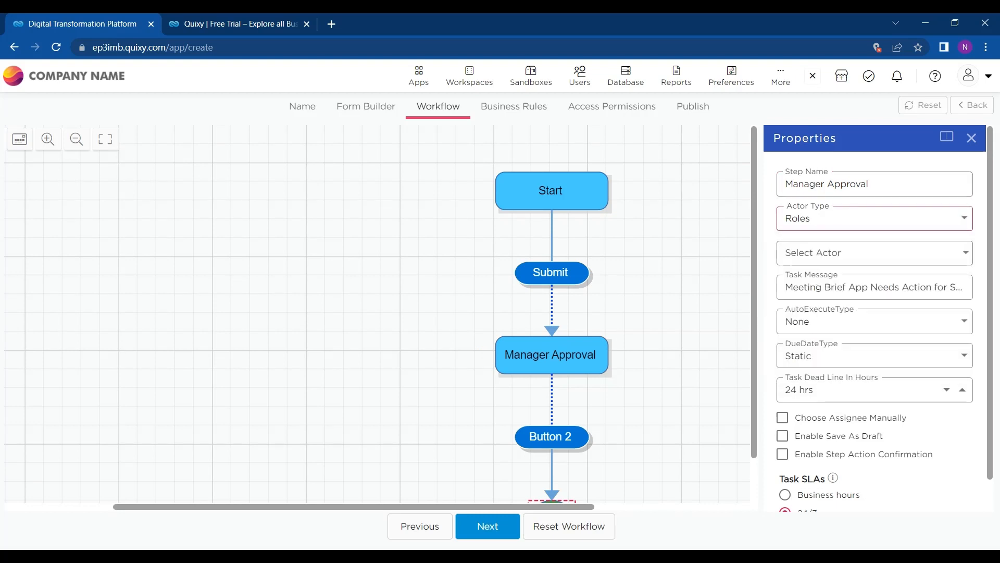
left_click(829, 216)
left_click(822, 248)
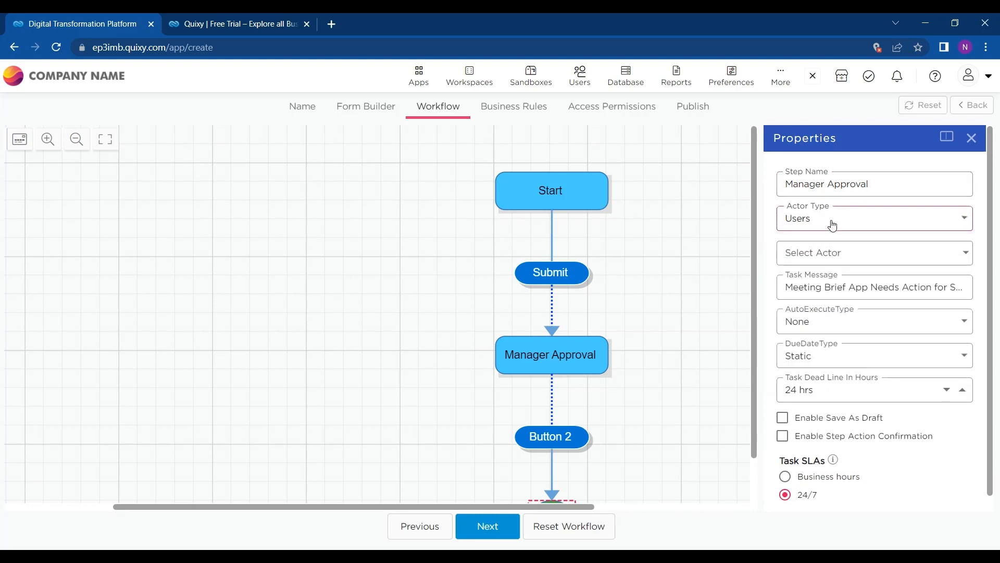
left_click(840, 221)
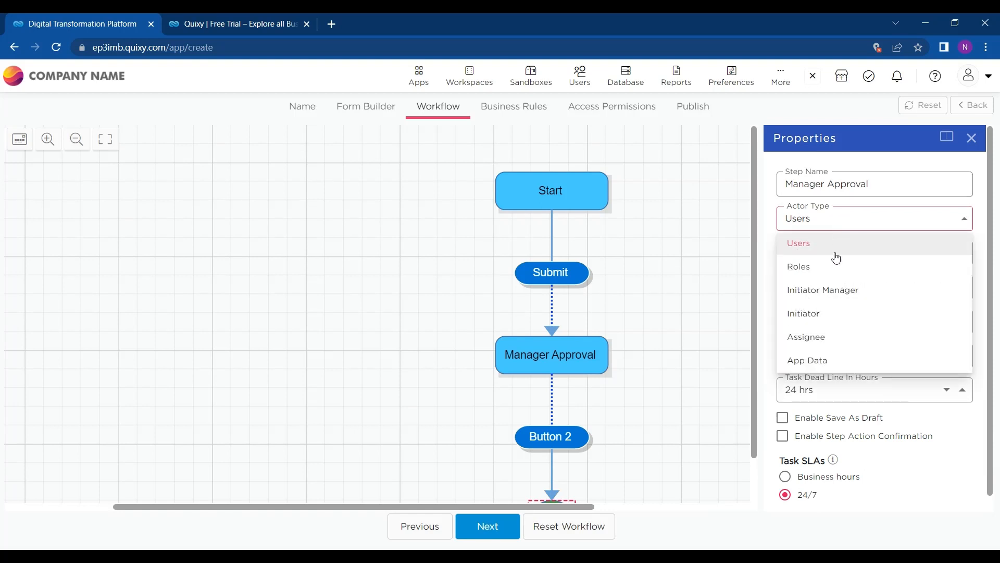
left_click(817, 269)
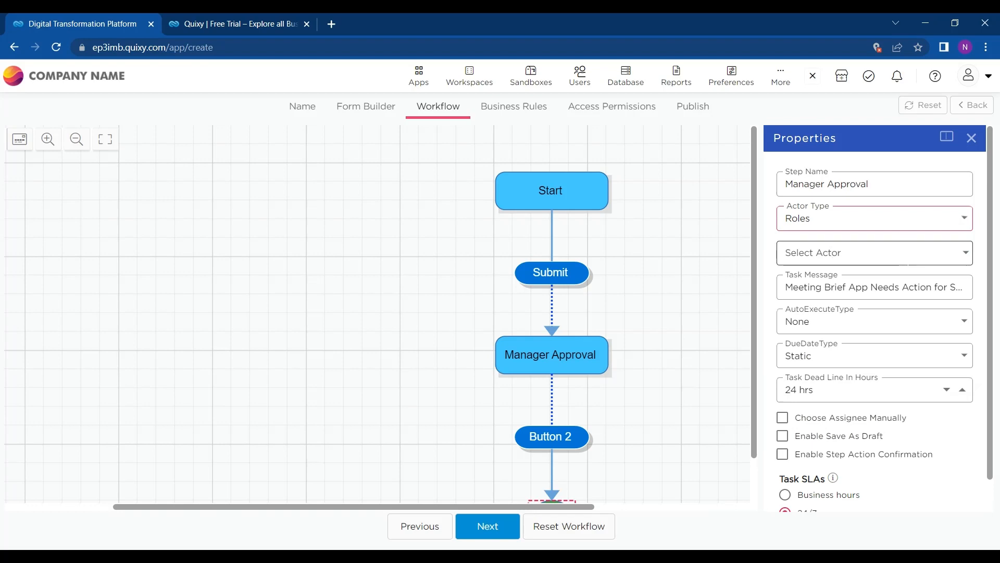
left_click(881, 253)
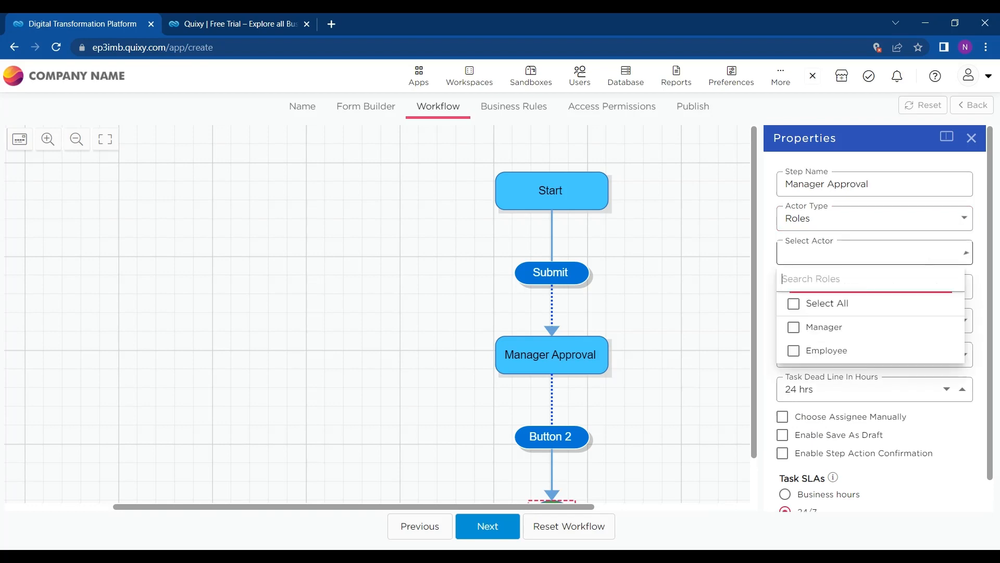
left_click(794, 327)
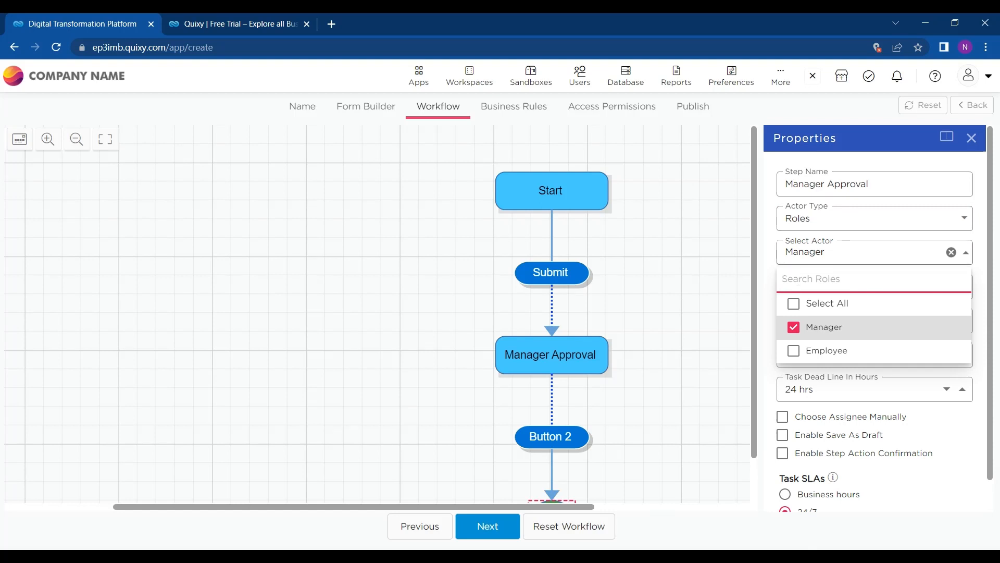
left_click(777, 276)
scroll(776, 276, "down", 1)
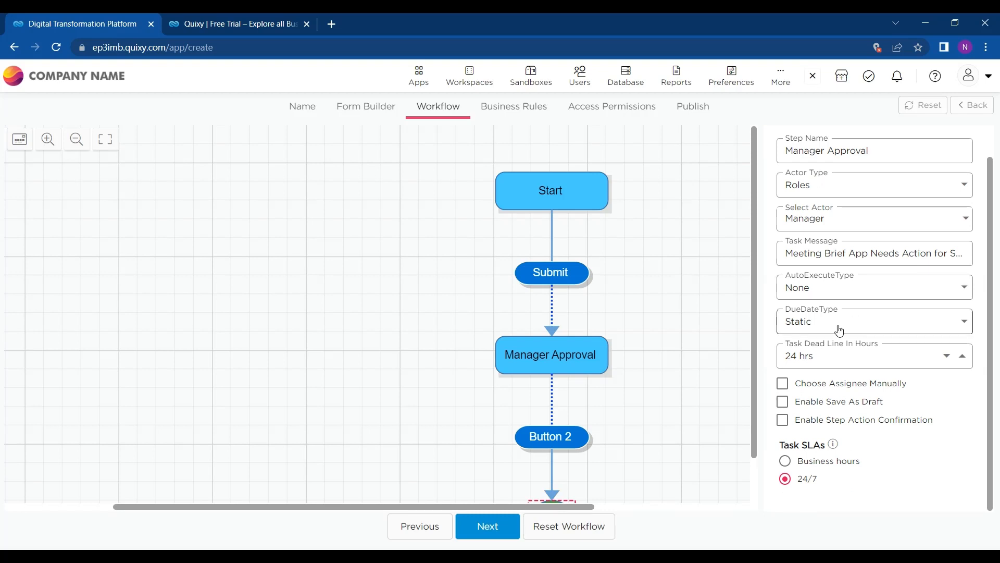
left_click(551, 372)
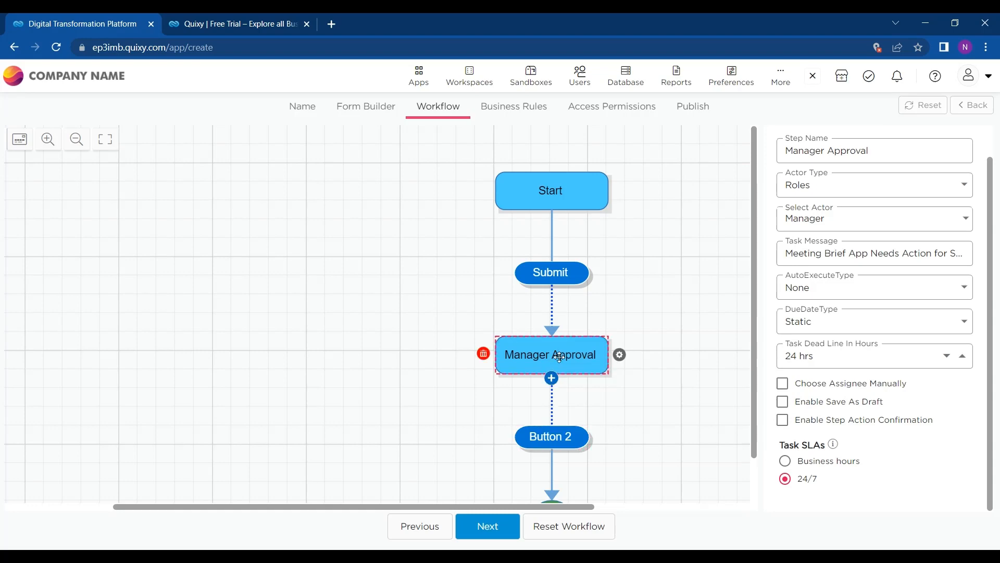
Step: Add Button 3 under Manager Approval and rename it 'Resubmit'
left_click(551, 376)
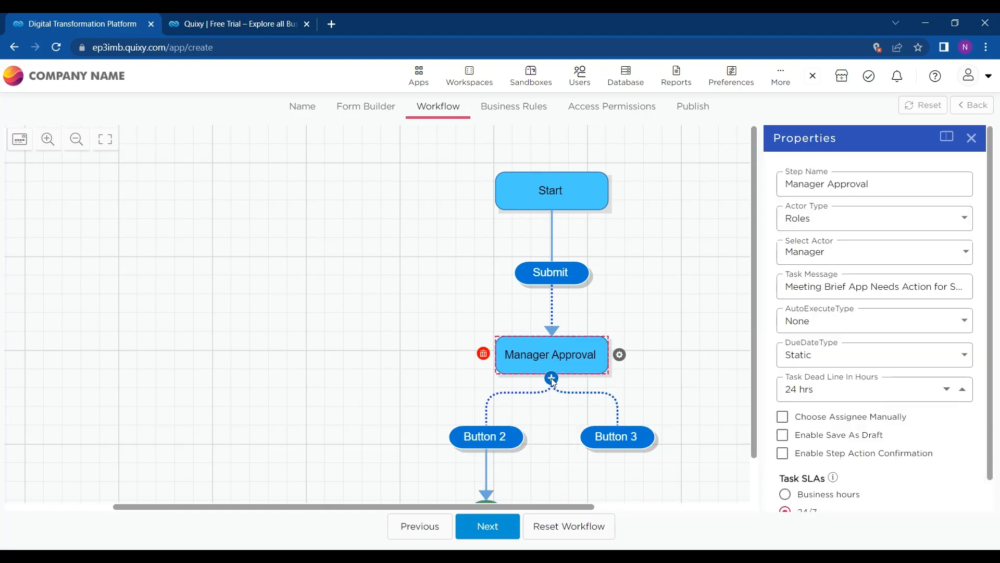
left_click(612, 435)
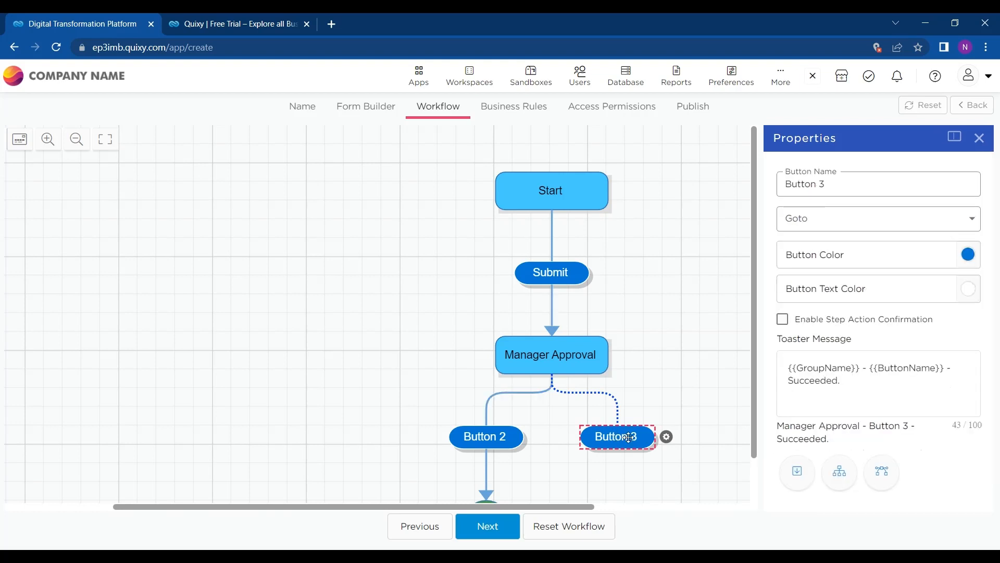
left_click_drag(816, 186, 783, 186)
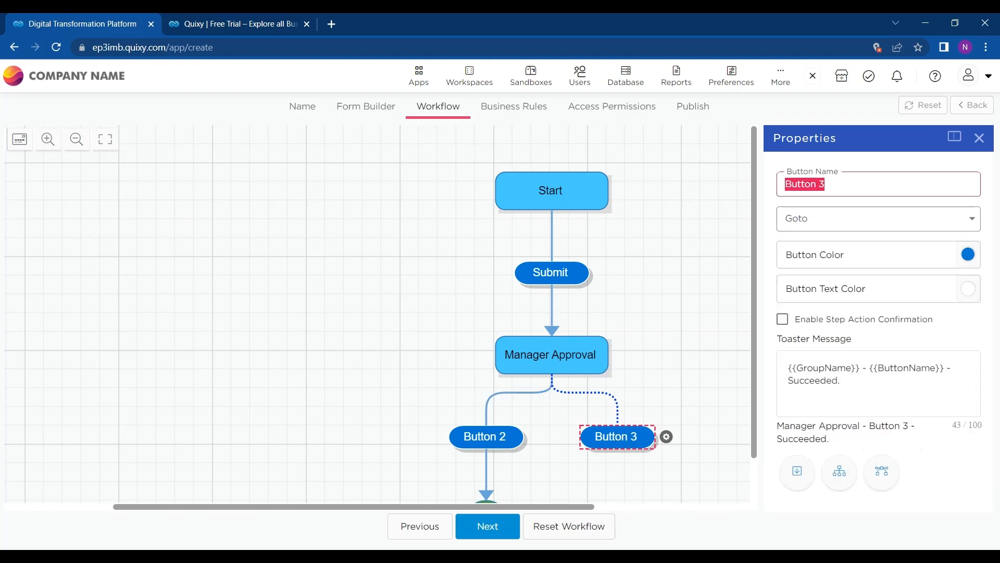
type("R")
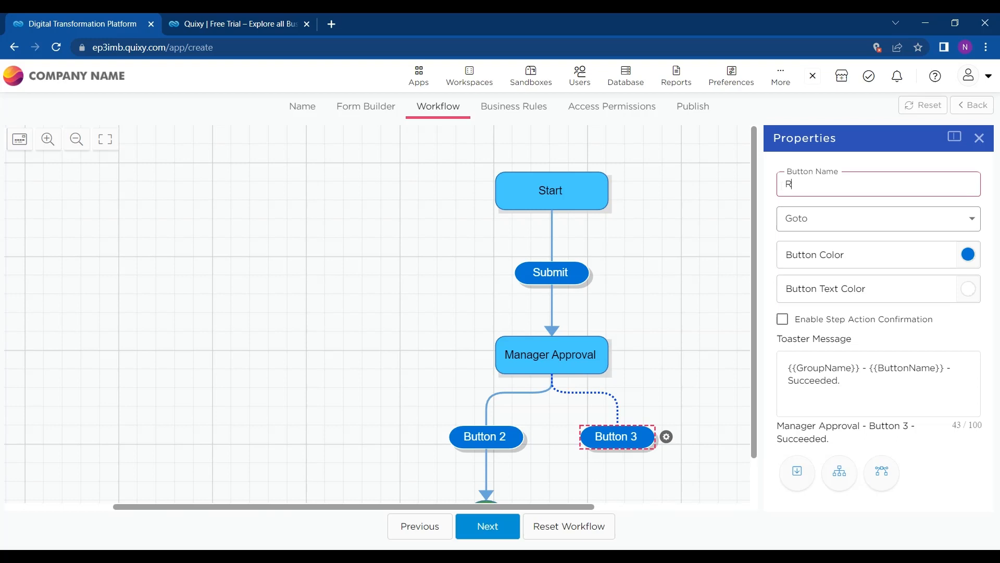
type("eSUb")
key("BackSpace")
key("BackSpace")
key("BackSpace")
key("BackSpace")
key("BackSpace")
key("BackSpace")
type("subm")
Step: Set the Resubmit button's Goto destination to Manager Approval
left_click(832, 216)
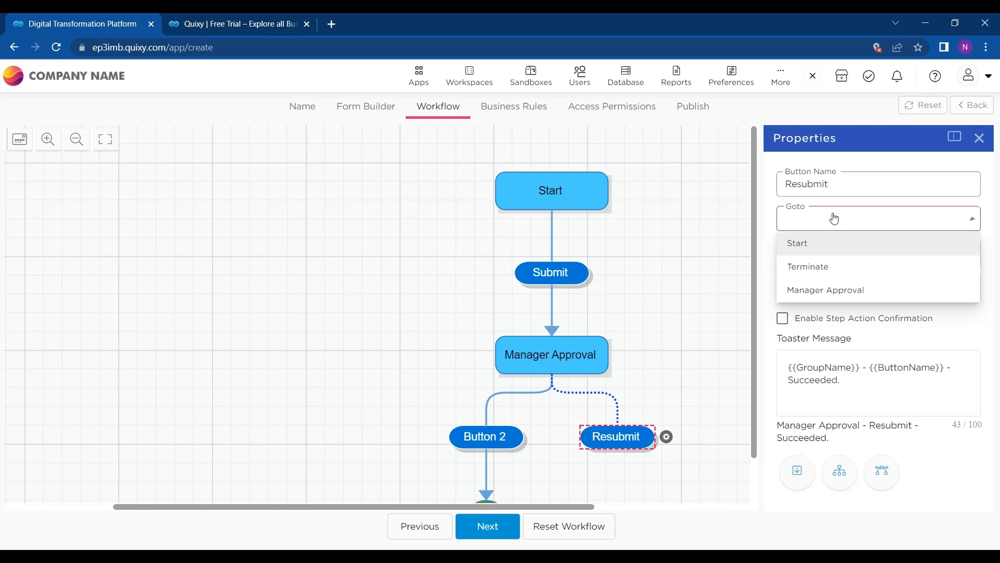
left_click(827, 289)
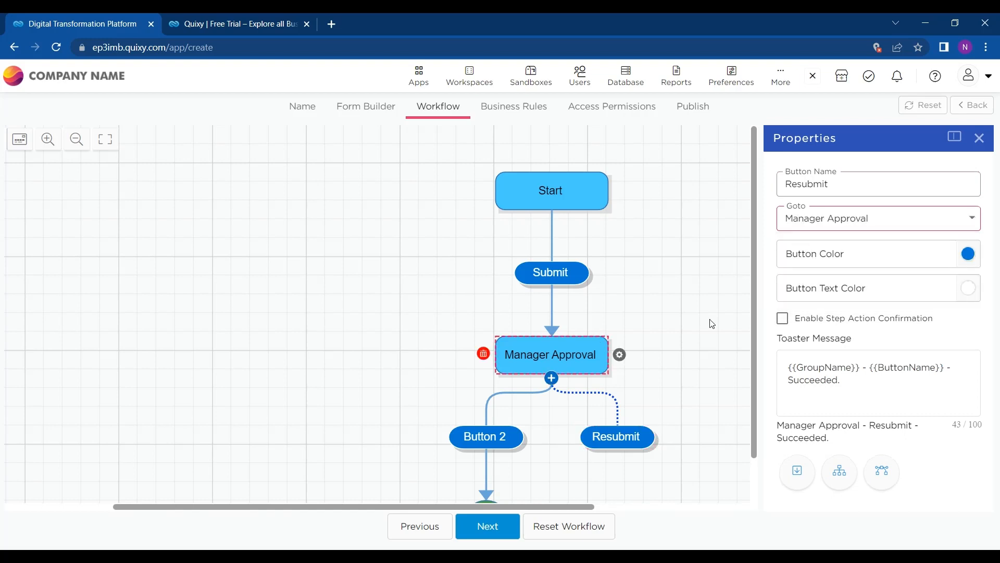
scroll(711, 323, "down", 1)
left_click(630, 388)
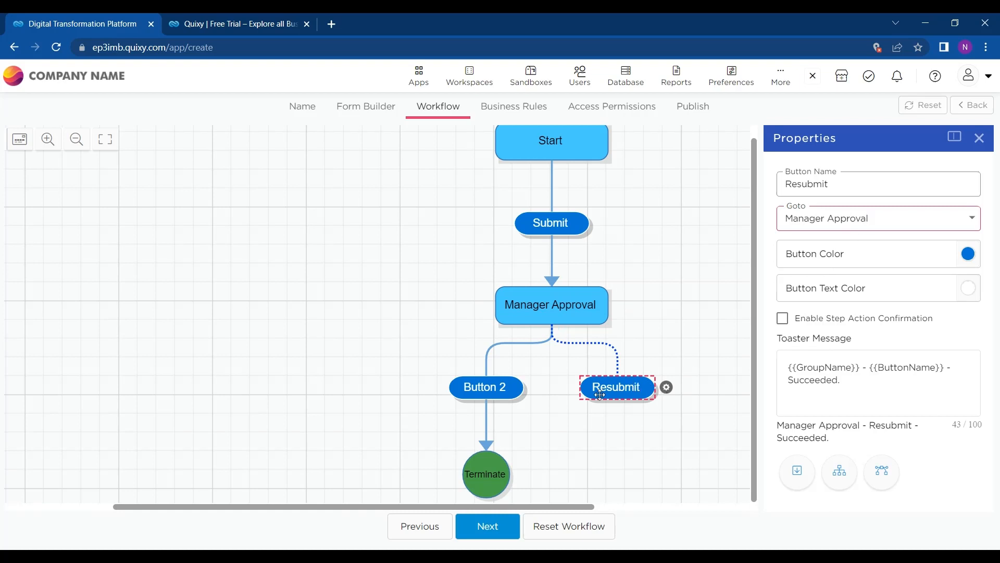
Step: Add Step 4 after Resubmit and rename Manager Approval's Button 2 to 'Seen'
left_click(797, 471)
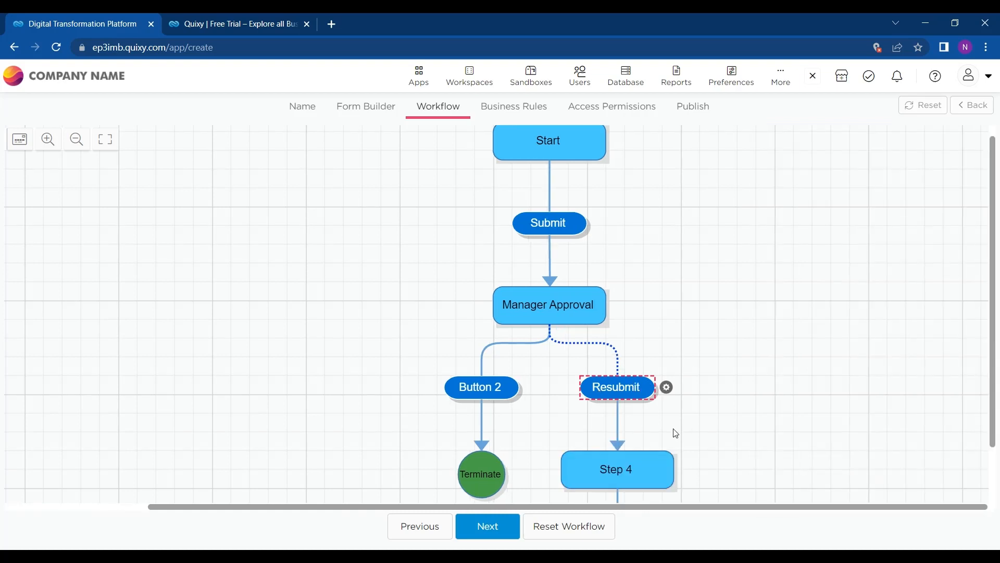
scroll(660, 453, "down", 1)
left_click(469, 322)
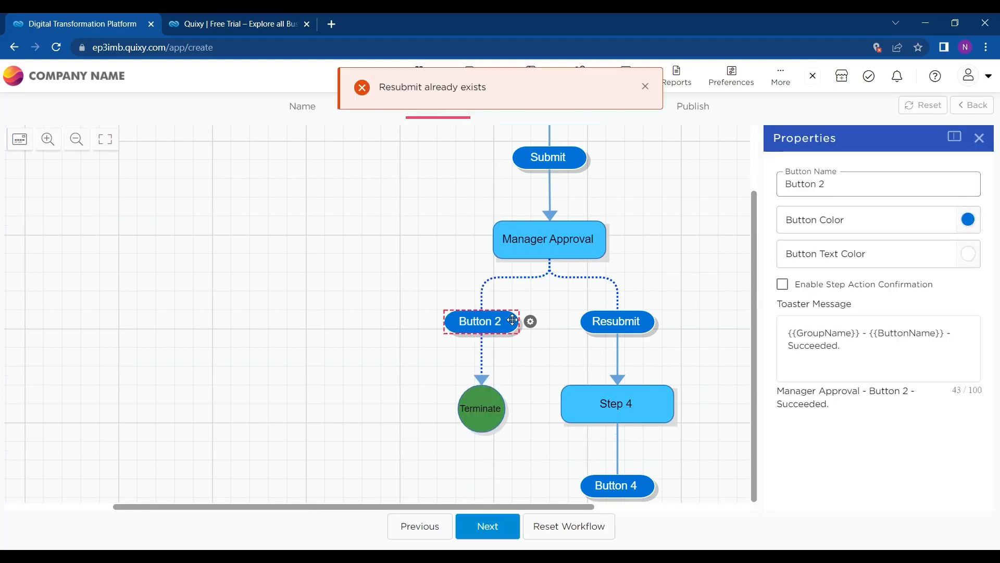
left_click(844, 188)
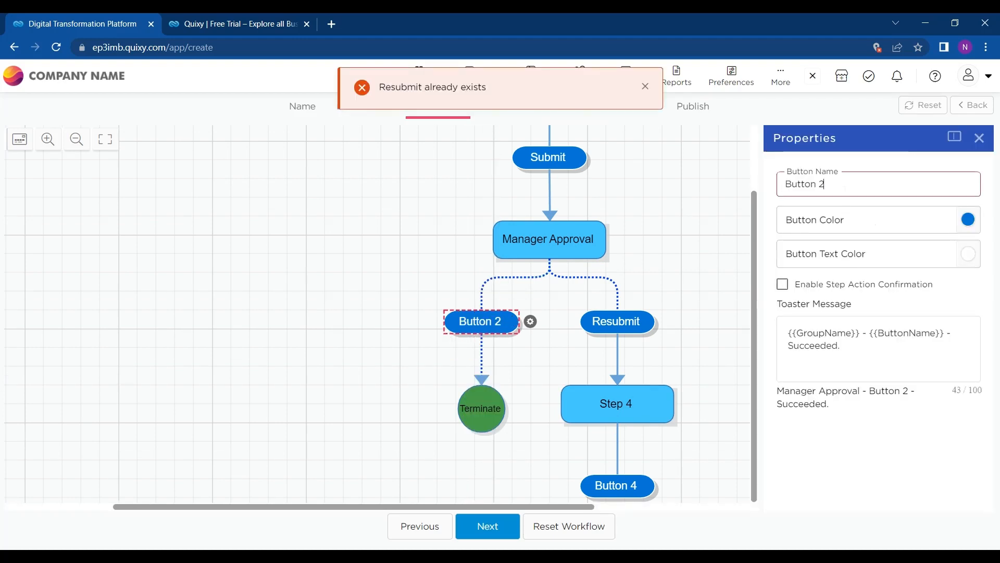
key("ctrl+a")
key("BackSpace")
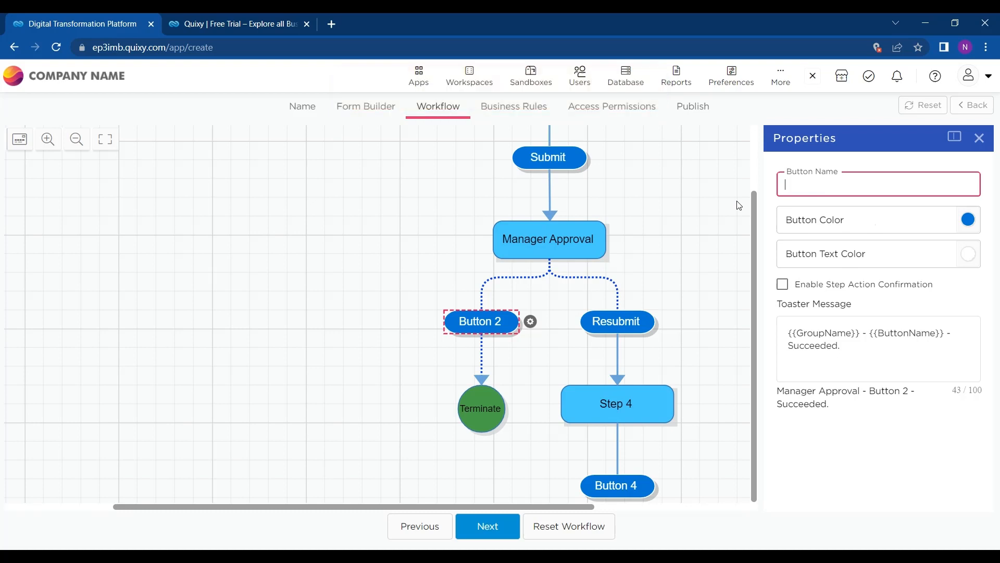
type("Seen")
left_click(493, 324)
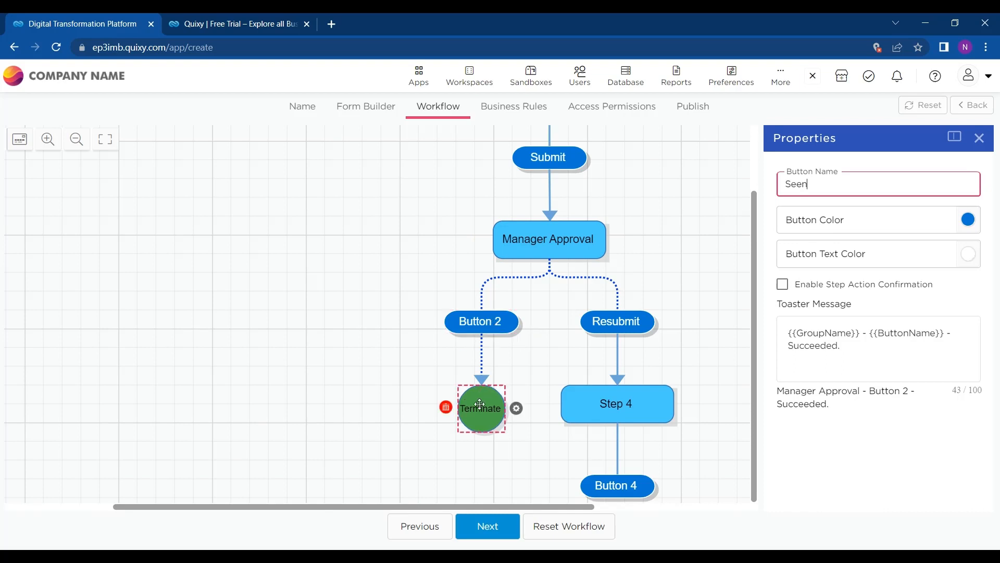
left_click(601, 319)
left_click(510, 319)
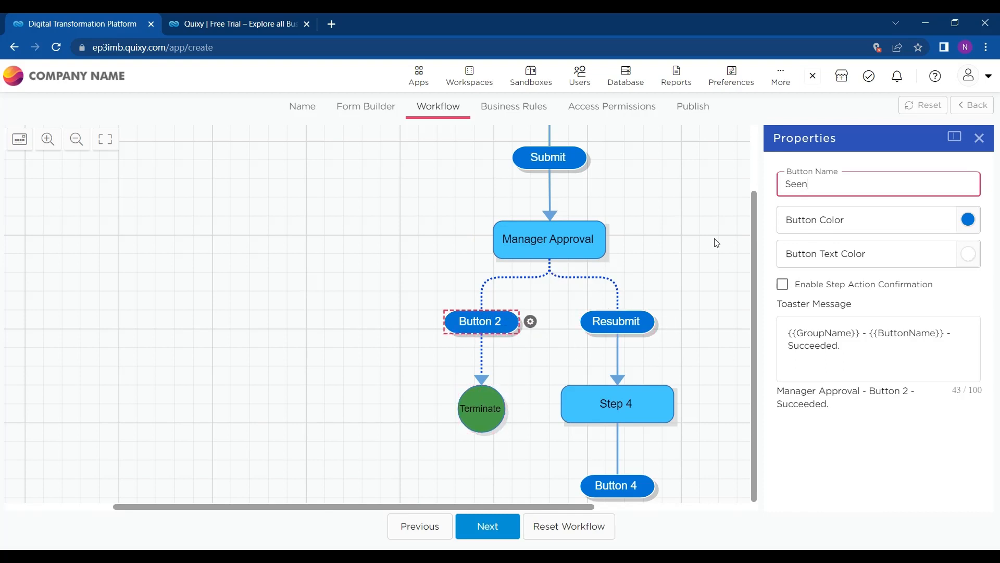
left_click(625, 328)
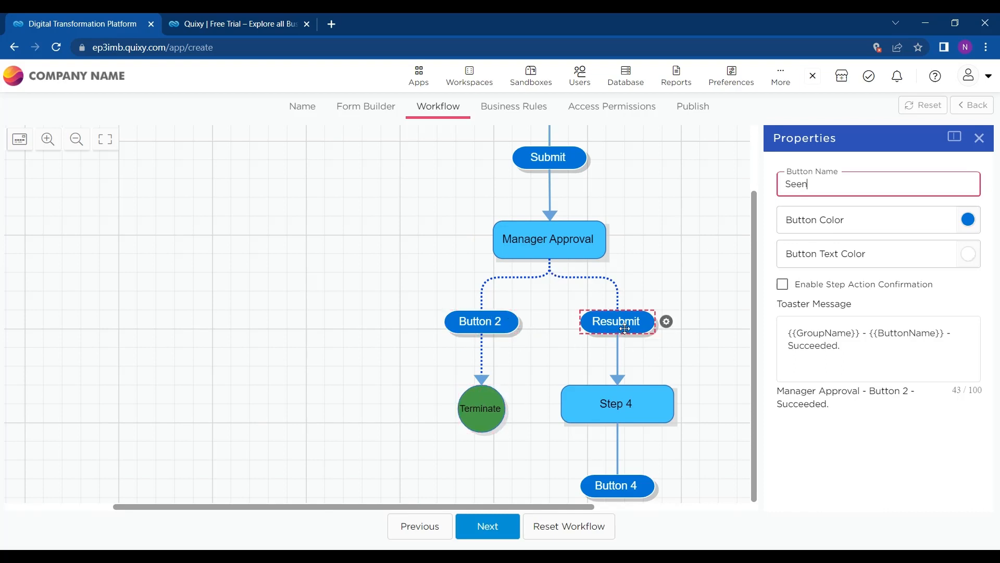
left_click(632, 396)
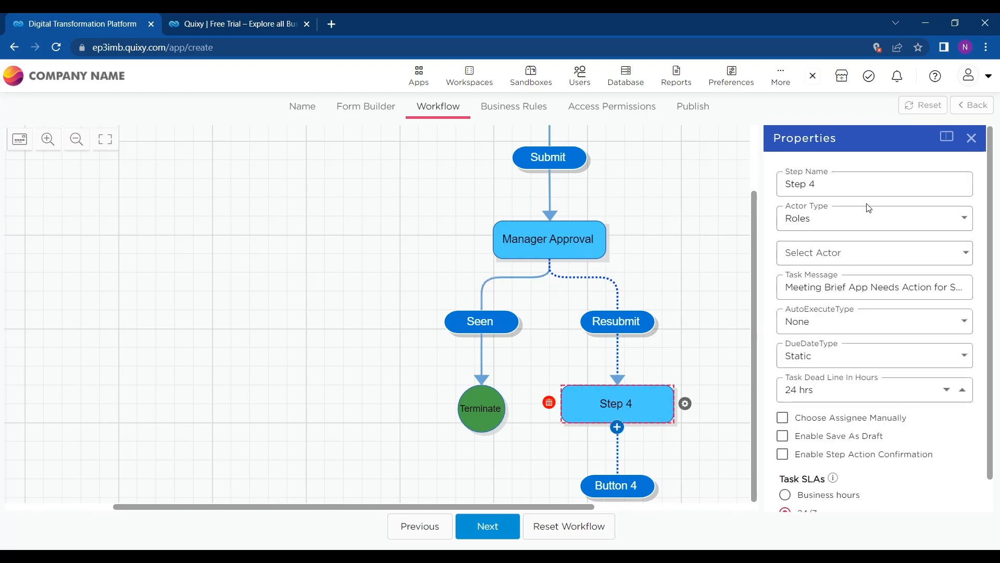
Step: Name Step 4 'Correction' and set its Actor Type to Initiator
left_click(854, 186)
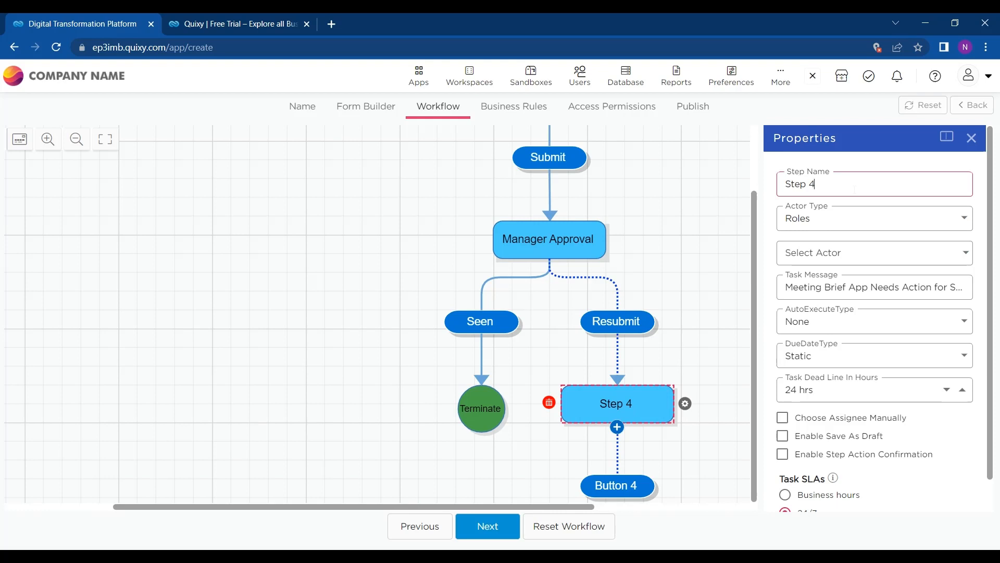
key("BackSpace")
key("BackSpace")
key("BackSpace")
type("Resubmis")
key("BackSpace")
key("BackSpace")
key("BackSpace")
key("BackSpace")
key("BackSpace")
key("BackSpace")
key("BackSpace")
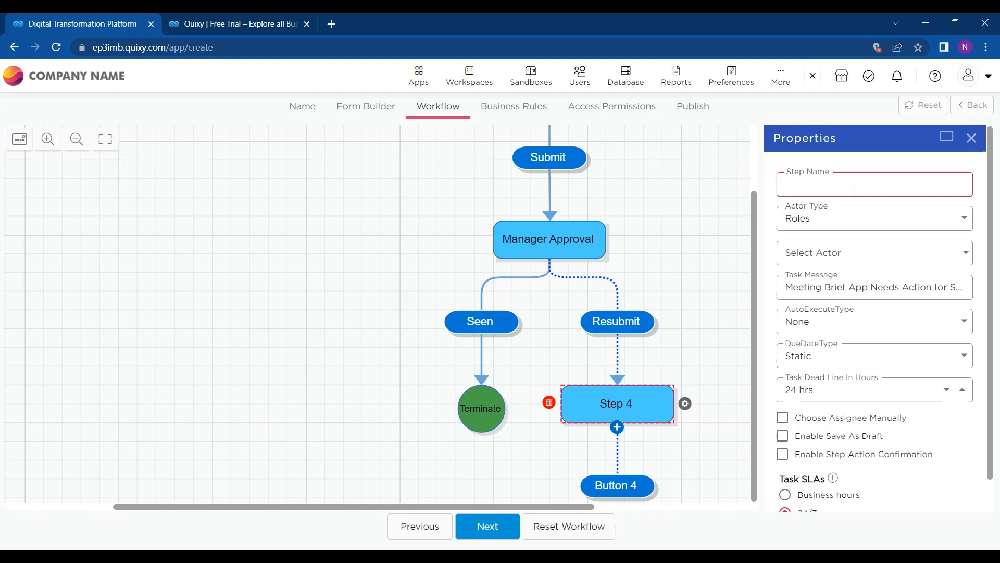
type("Correction")
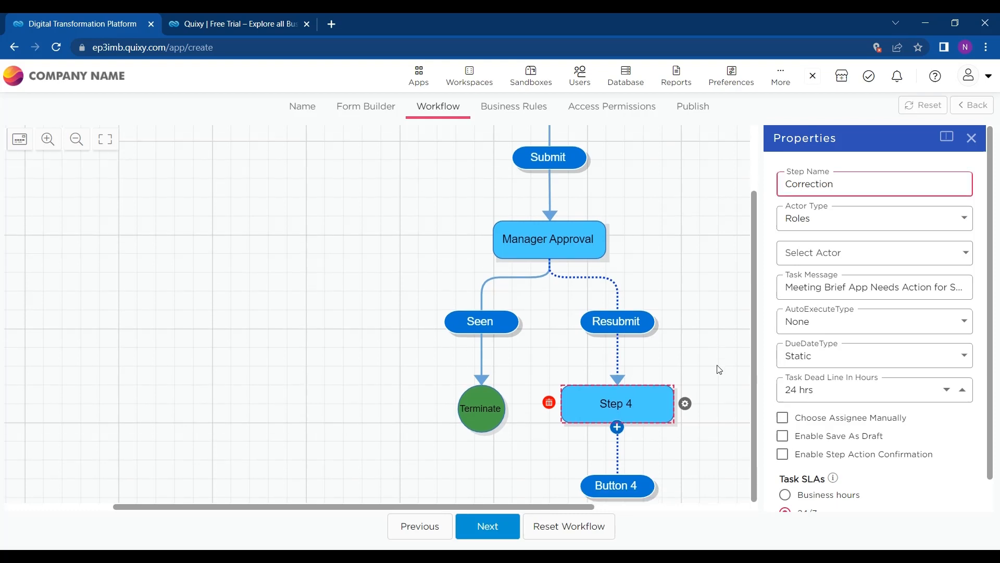
left_click(630, 485)
left_click(647, 402)
left_click(872, 219)
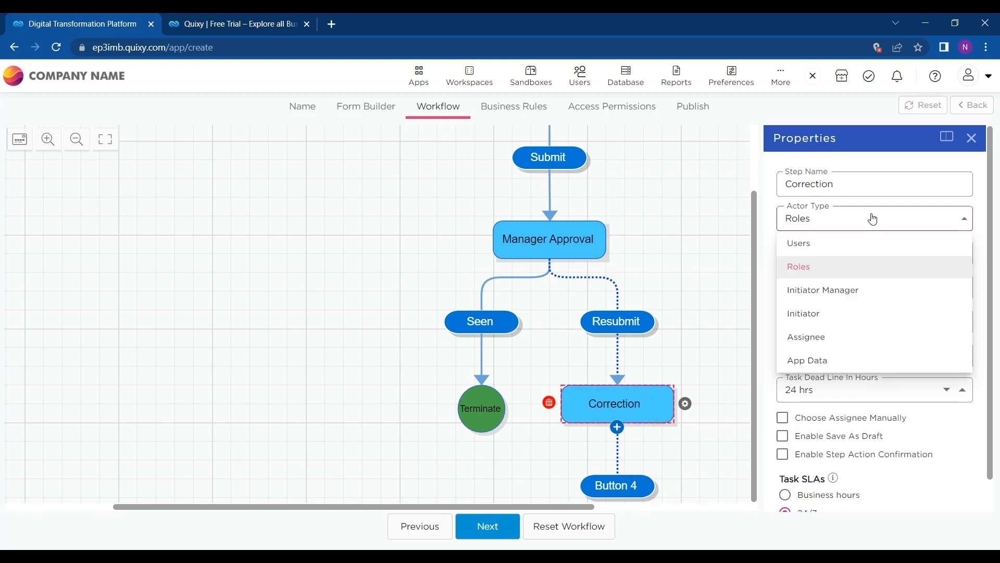
left_click(820, 314)
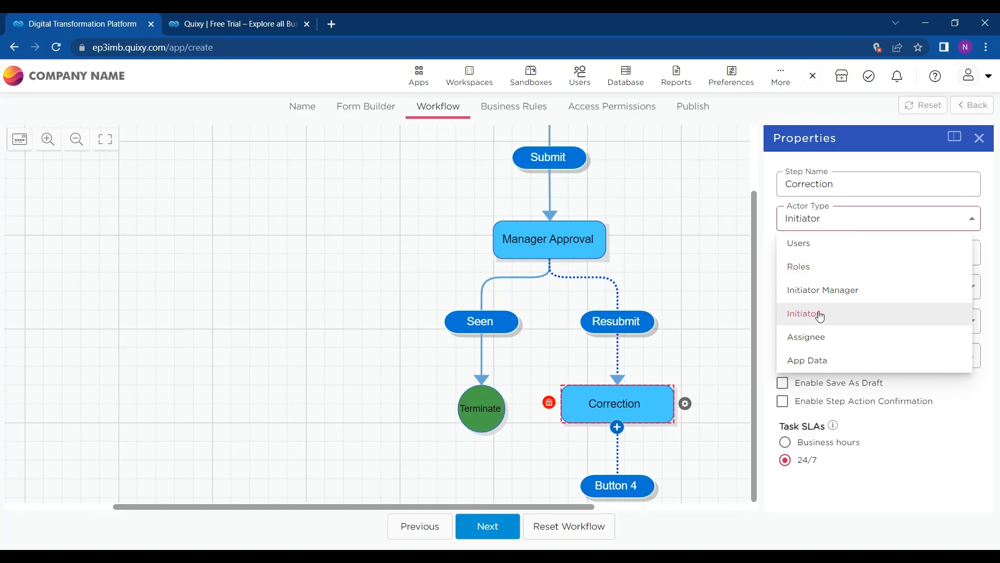
Step: Rename the Correction step's Button 4 to 'submit' and set its Goto to Manager Approval
left_click(637, 484)
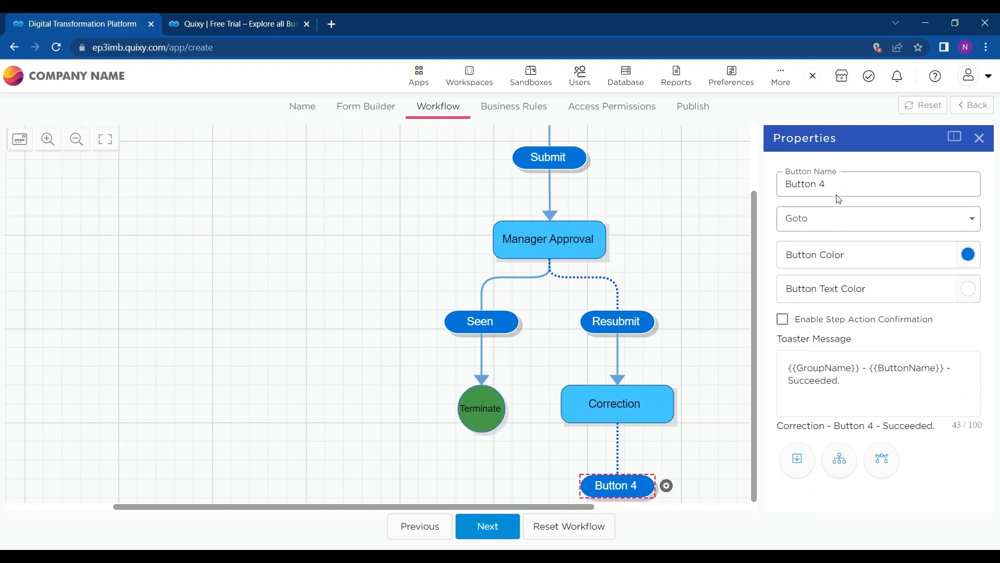
left_click_drag(836, 192, 764, 194)
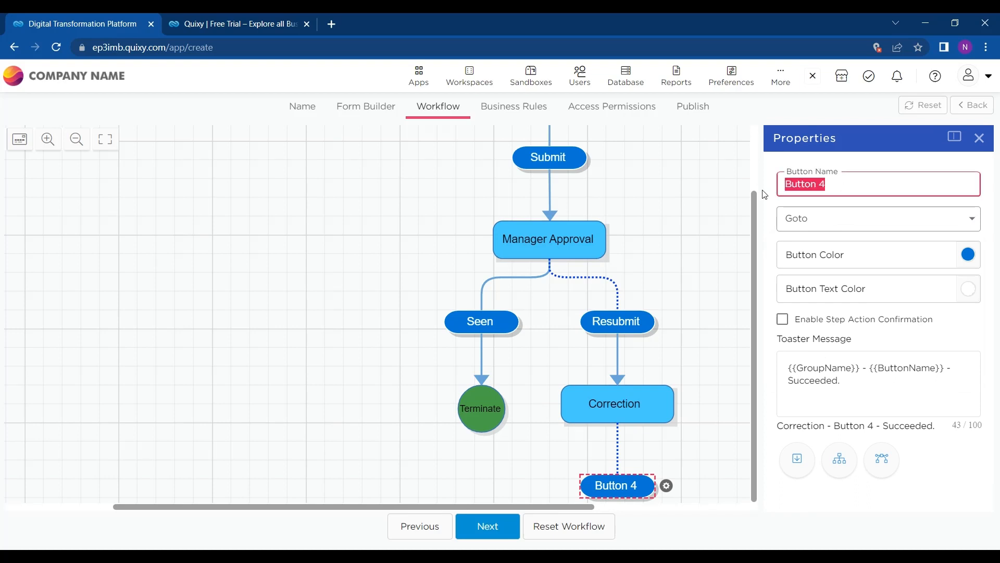
type("submit")
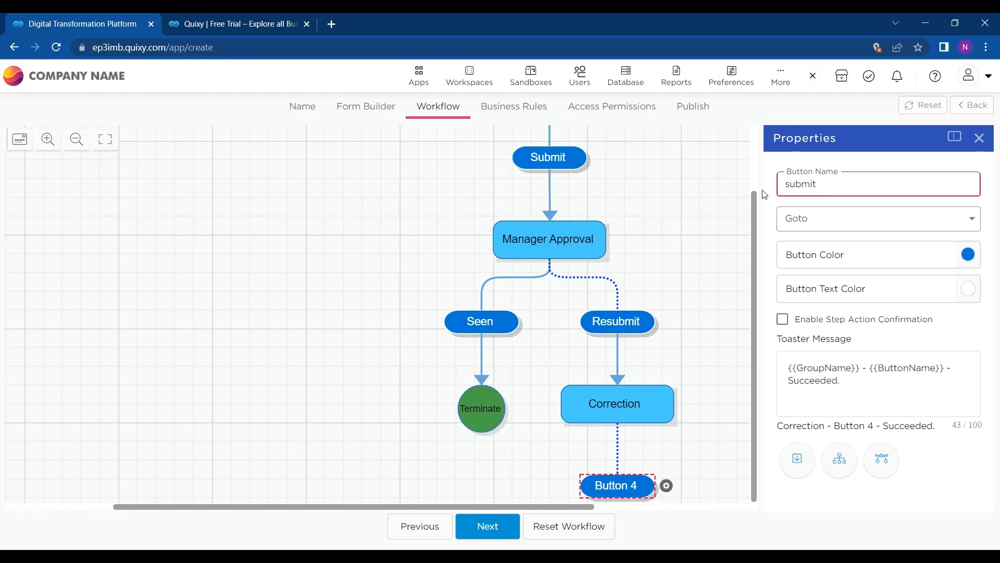
left_click(833, 226)
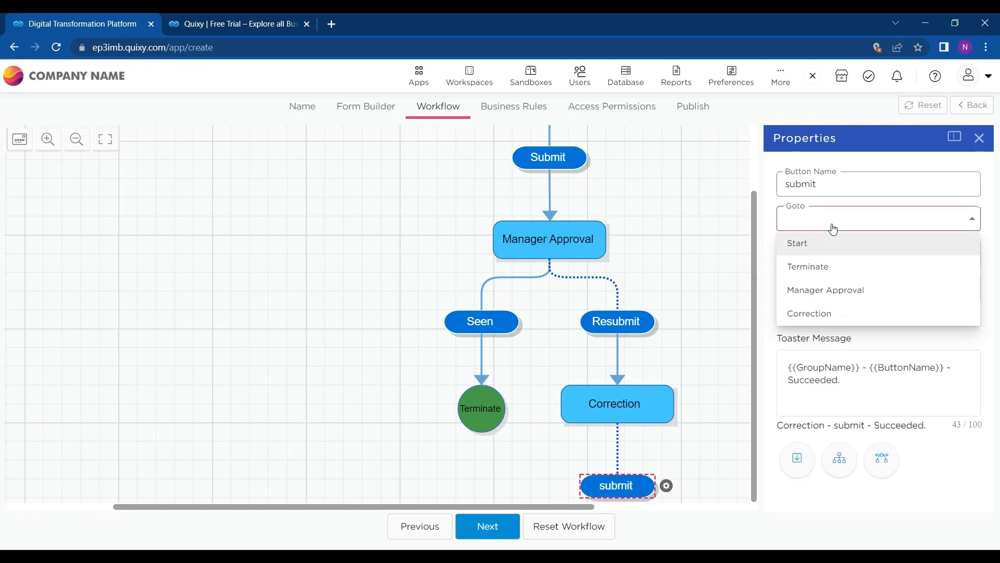
left_click(824, 294)
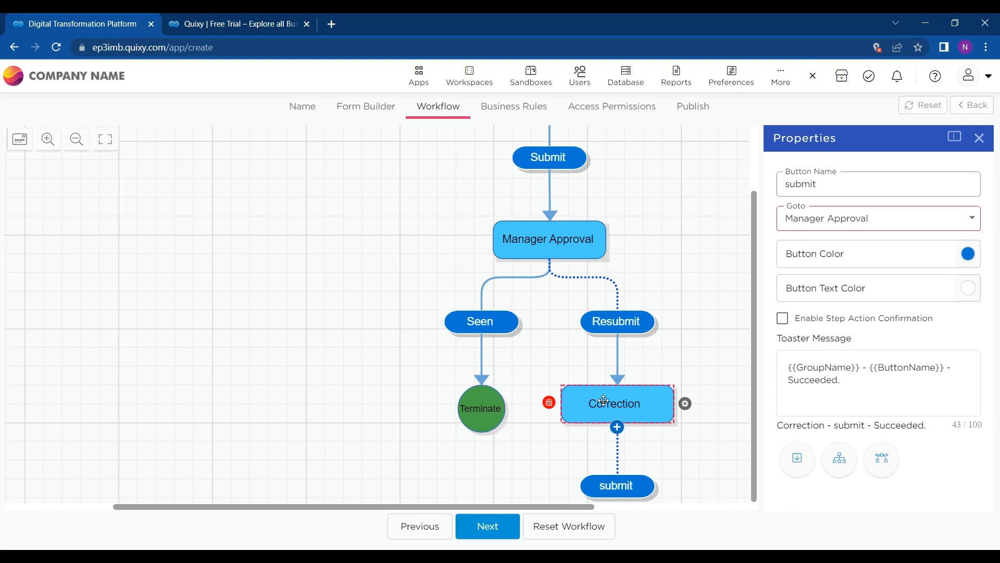
Step: Zoom out the canvas twice to show the whole approval loop
scroll(605, 399, "up", 1)
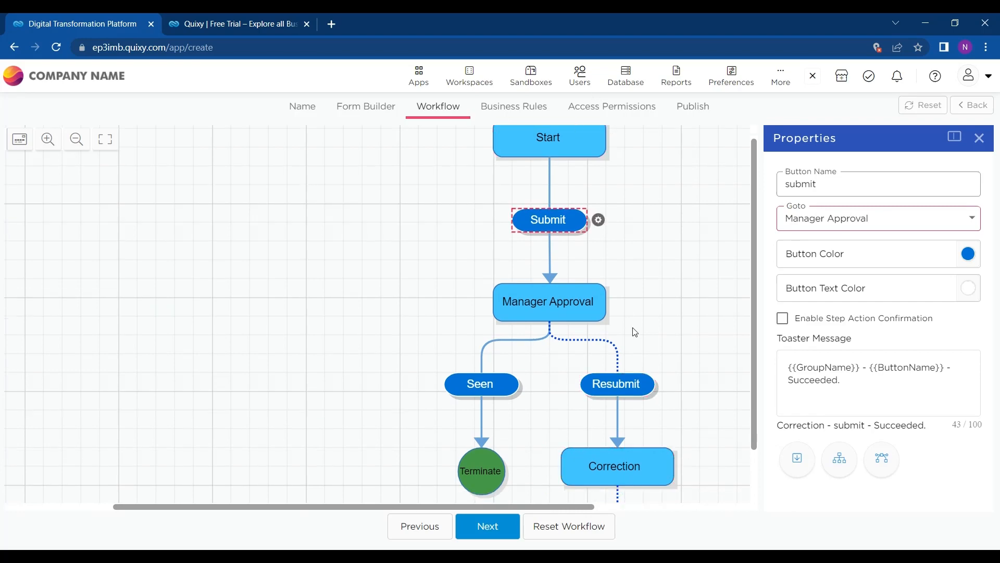
scroll(635, 332, "down", 1)
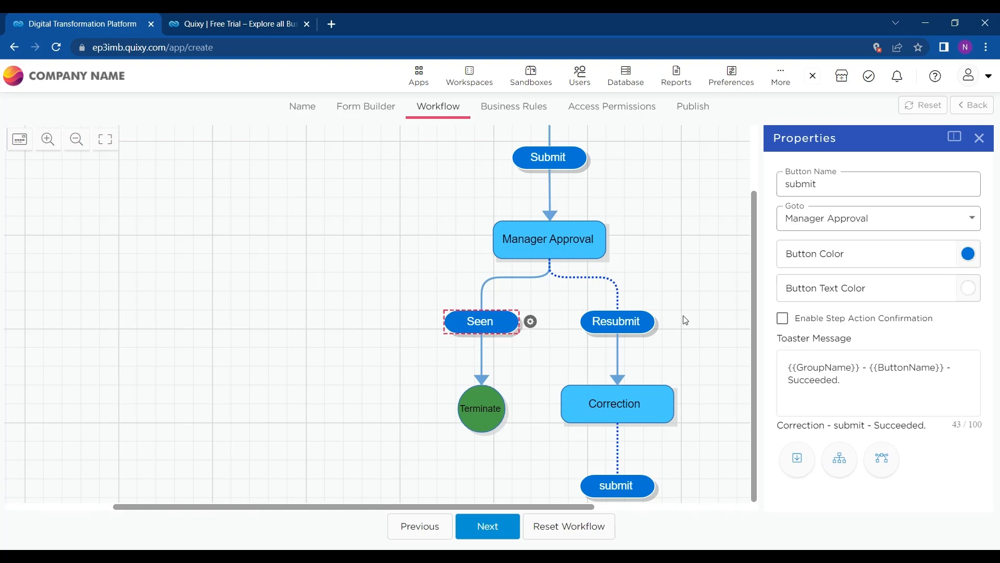
scroll(685, 320, "up", 2)
scroll(685, 319, "down", 1)
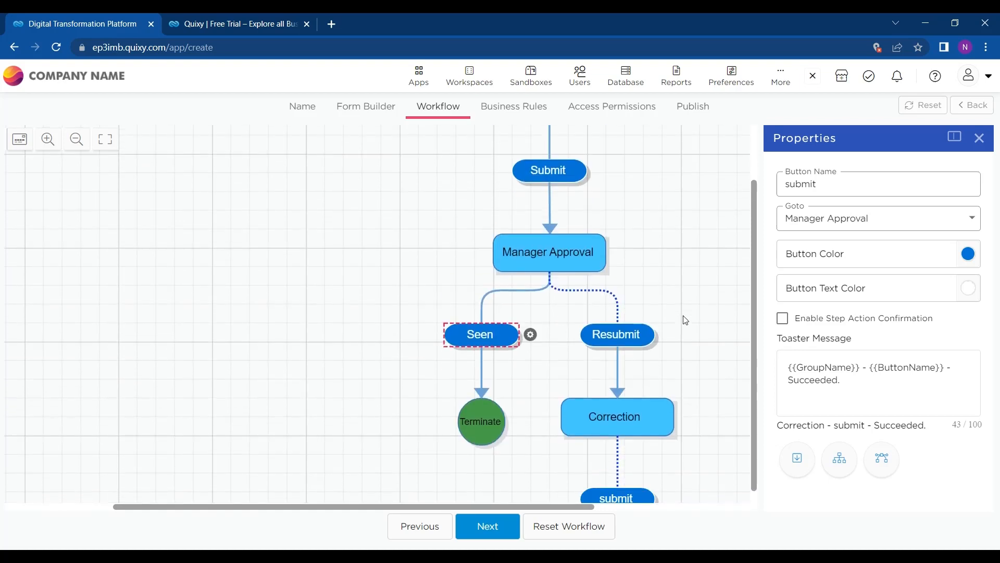
left_click(77, 139)
left_click(76, 139)
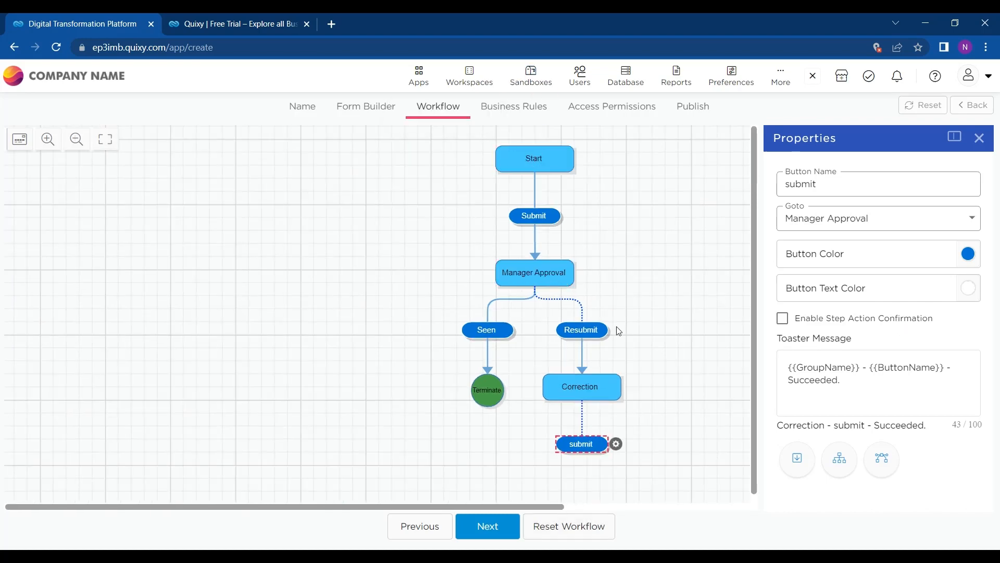
Step: In Business Rules, add Validation 1 applied to Start's Submit action
left_click(501, 536)
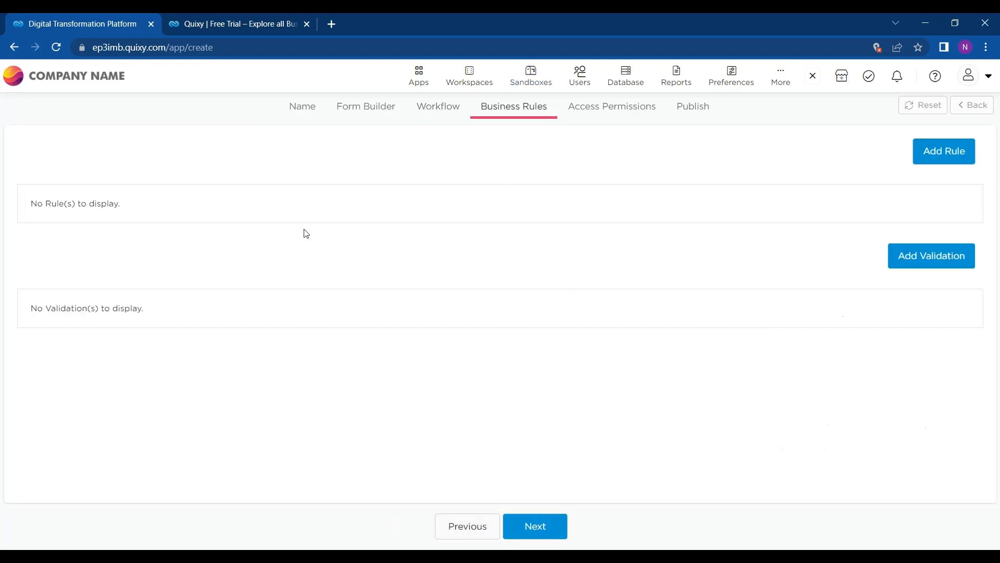
left_click(916, 254)
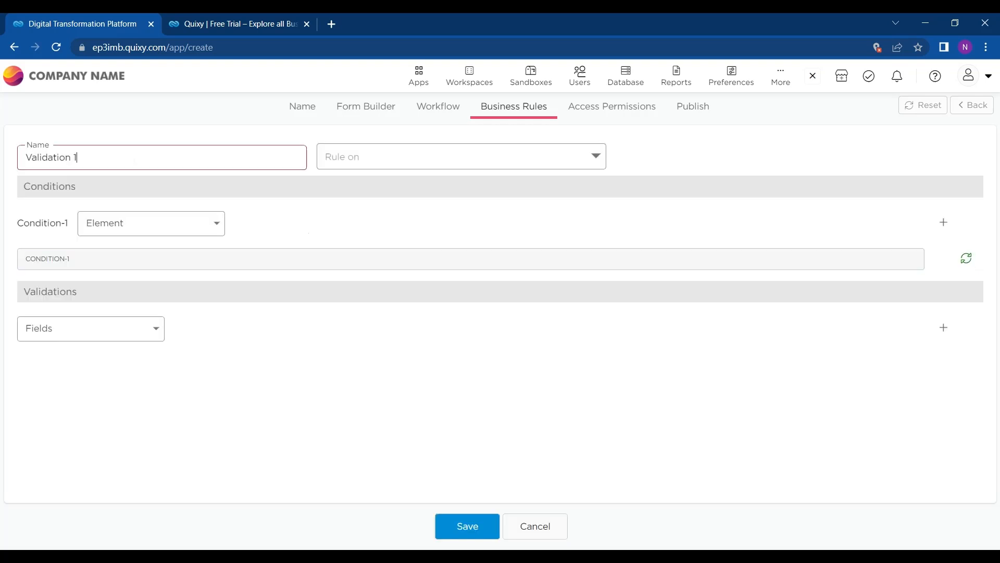
left_click(404, 165)
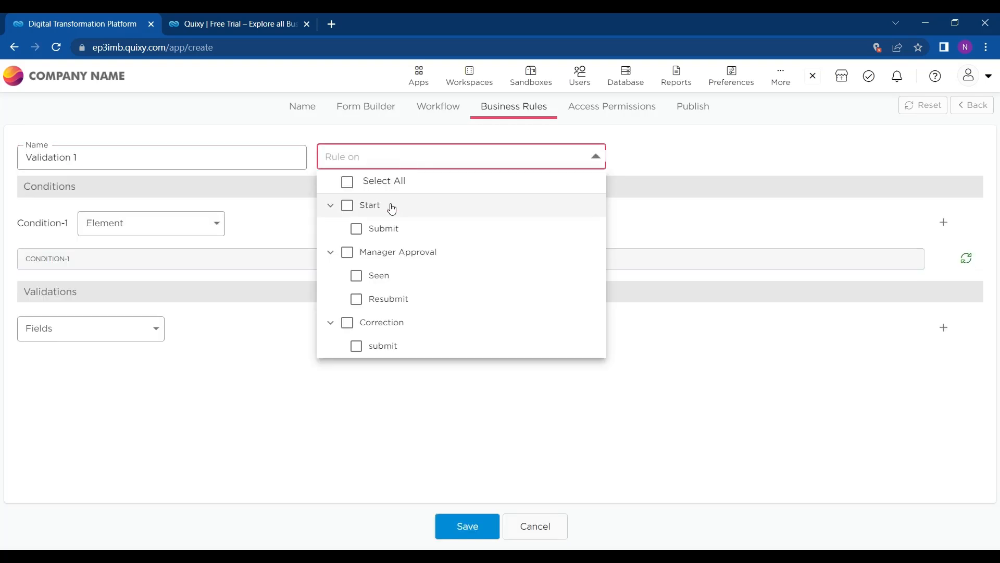
left_click(359, 205)
left_click(307, 236)
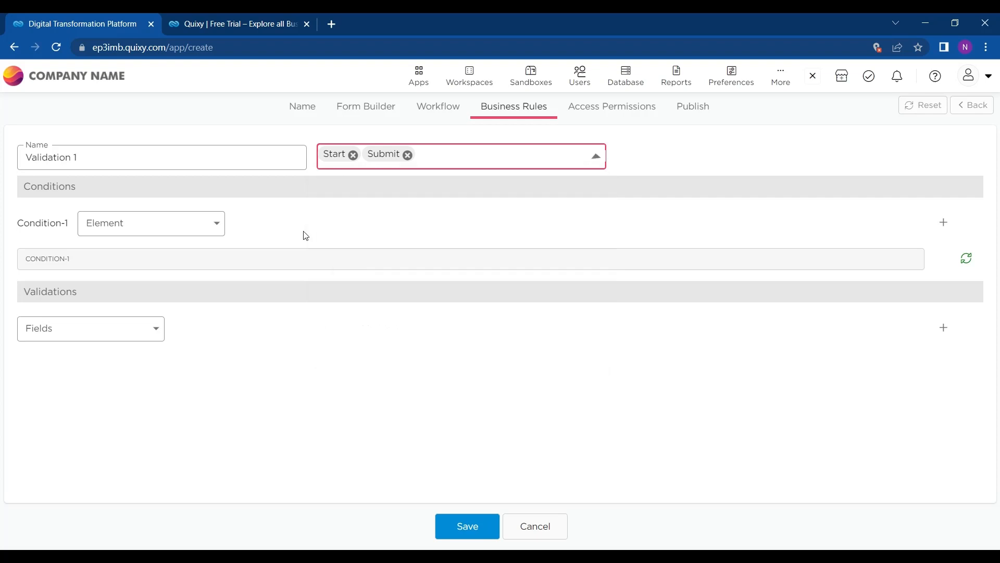
Step: Set its condition: Date compared with current date, Greater Than Or Equal To
left_click(136, 223)
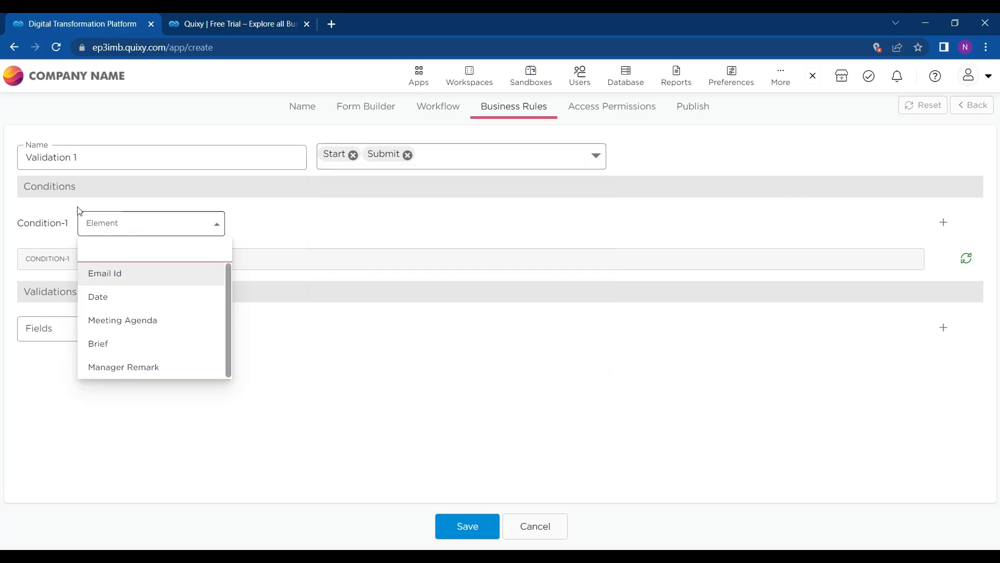
left_click(118, 297)
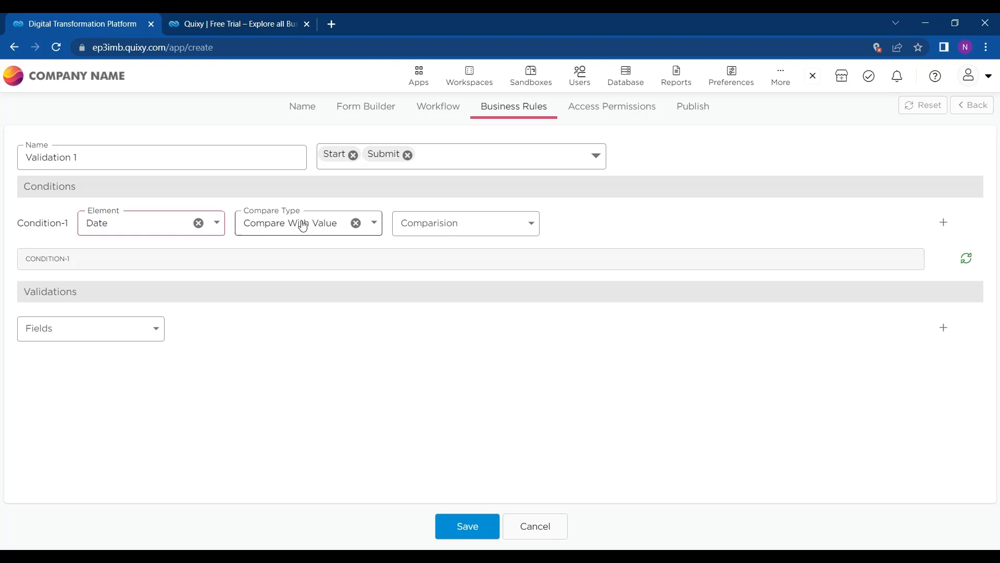
left_click(318, 225)
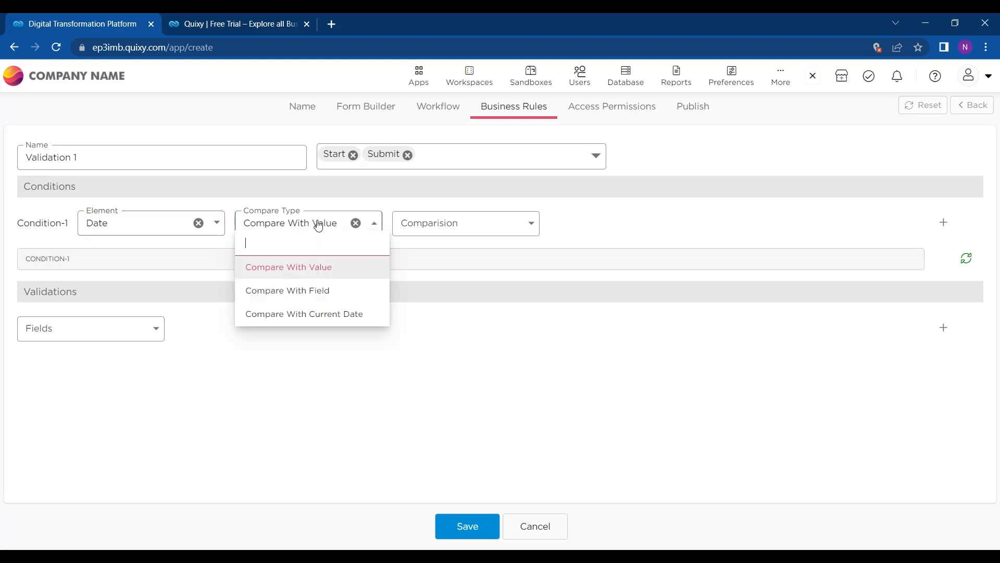
left_click(302, 314)
left_click(404, 225)
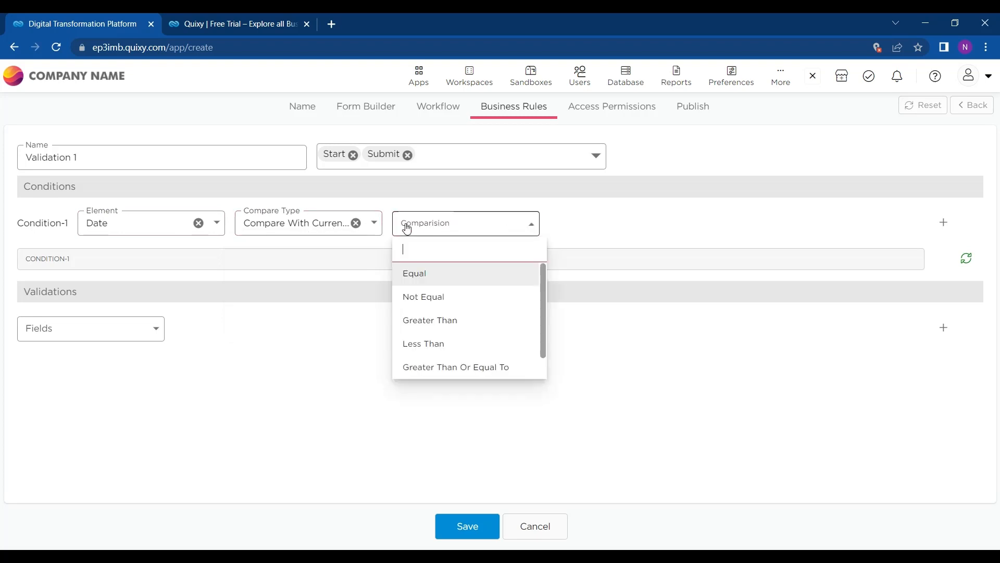
scroll(425, 345, "down", 1)
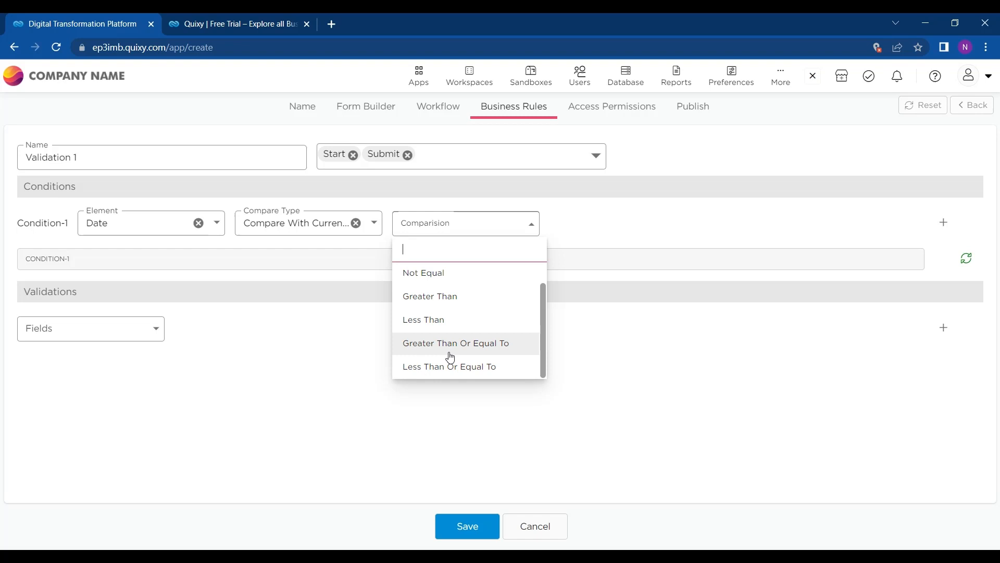
left_click(451, 344)
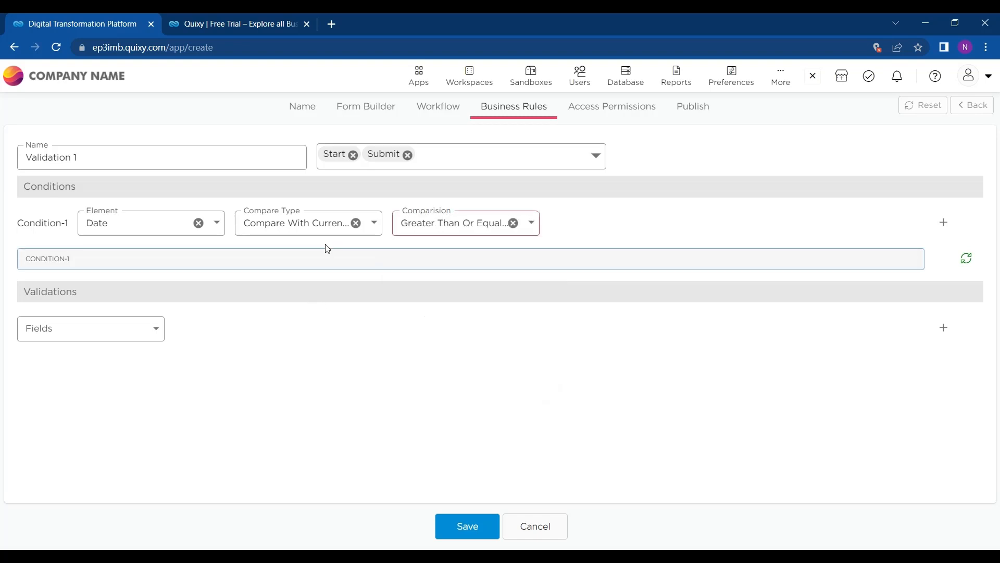
Step: Set Fields to Date, Custom Validation with message 'Please enter Correct date', and save
left_click(153, 336)
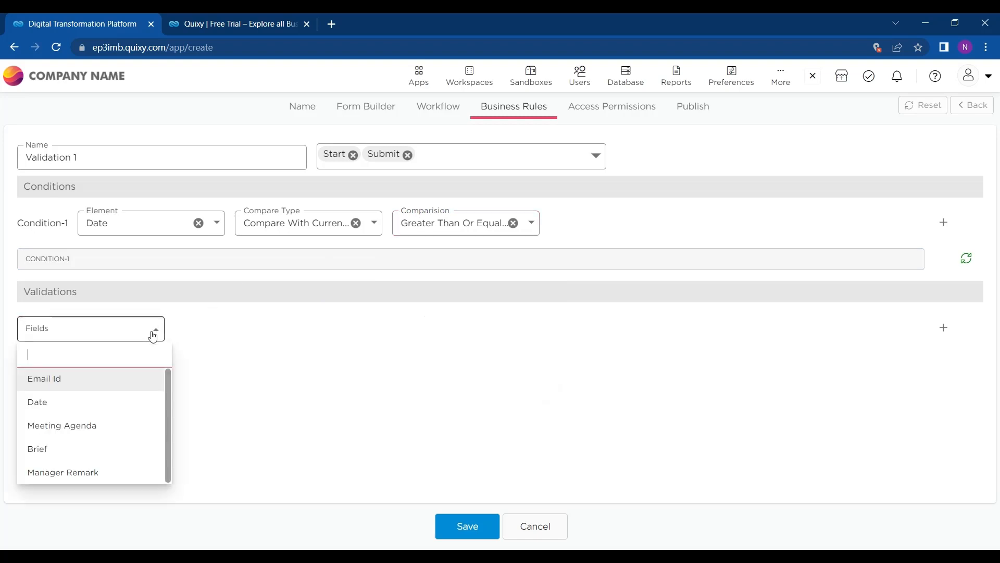
left_click(91, 406)
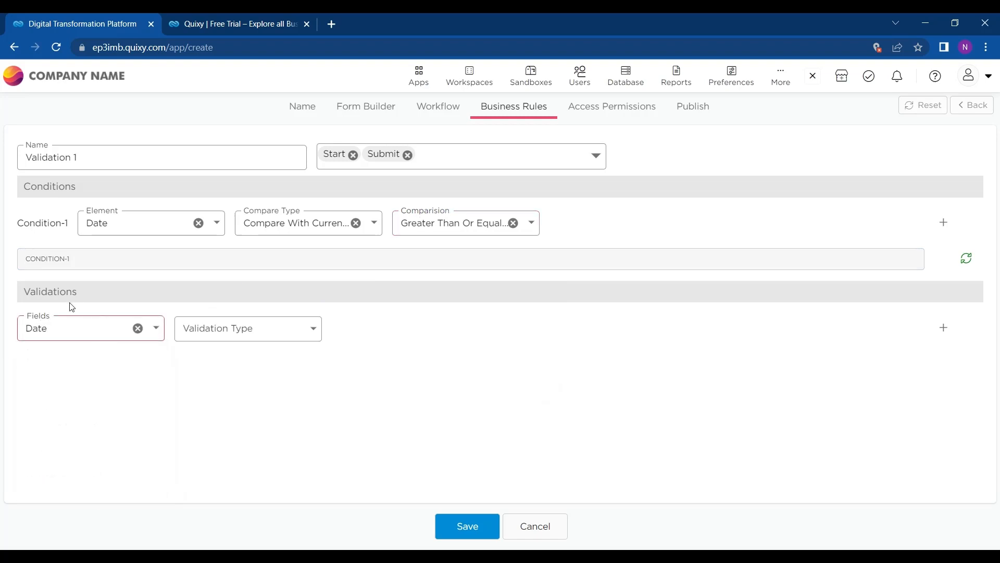
left_click(239, 333)
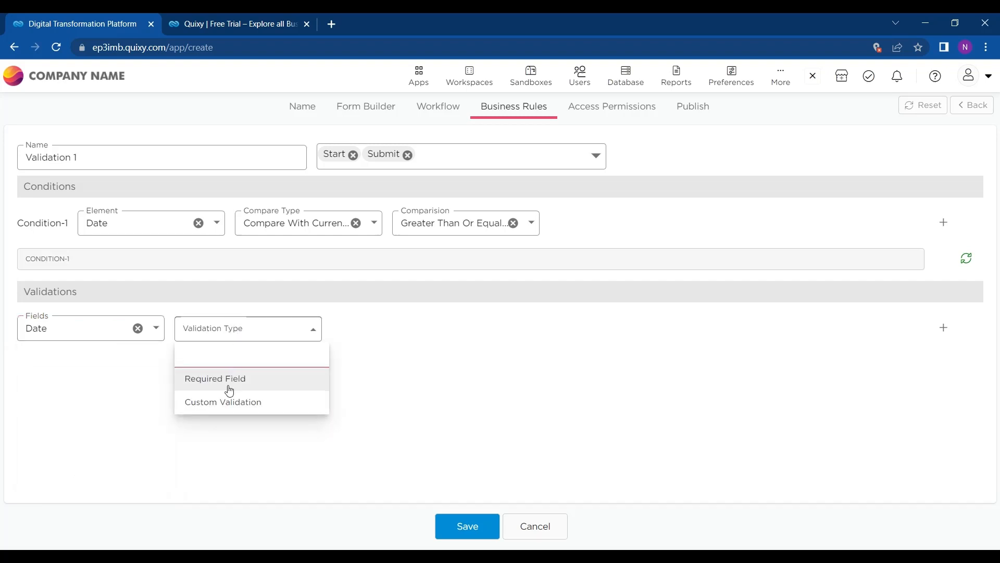
left_click(223, 406)
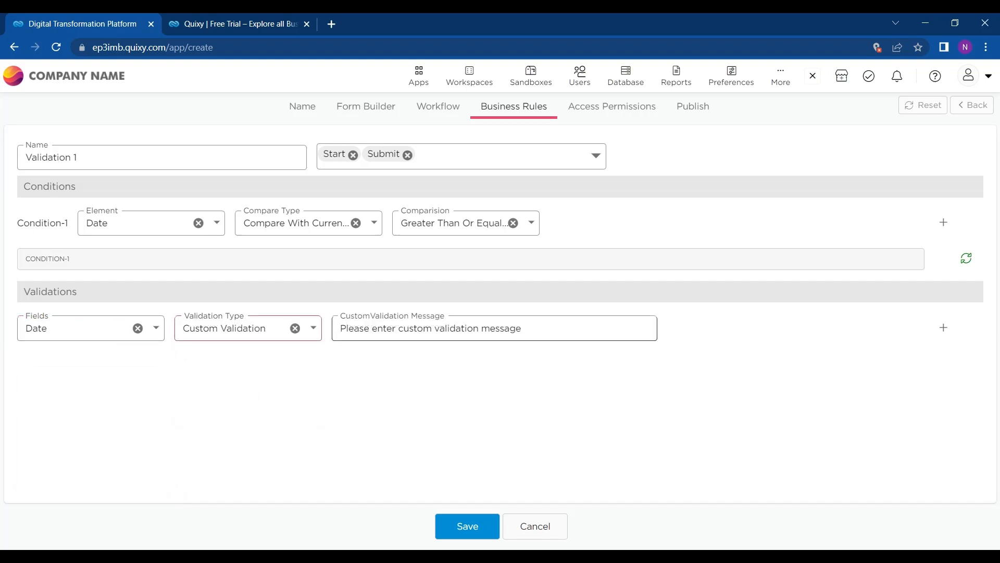
left_click_drag(399, 328, 572, 331)
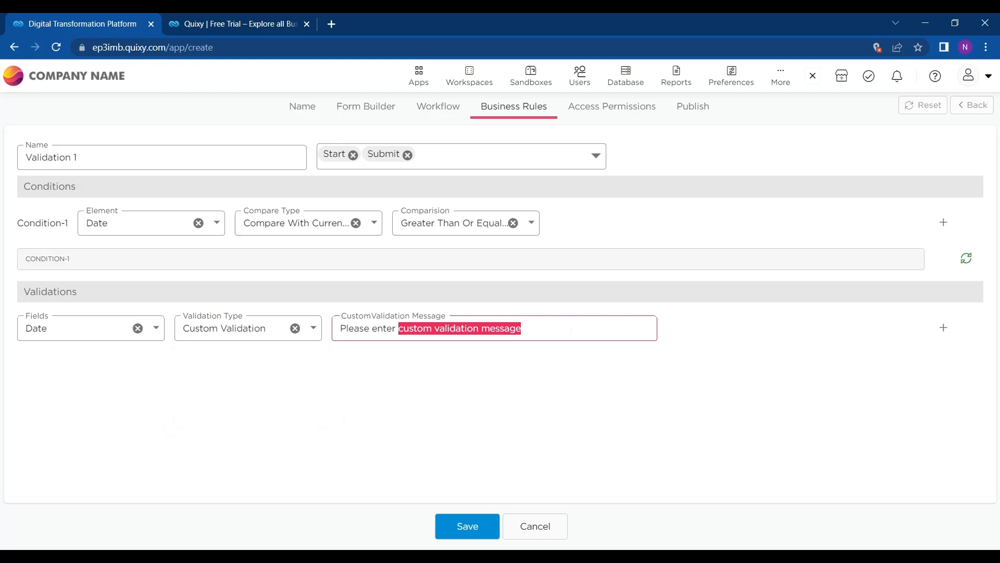
key("BackSpace")
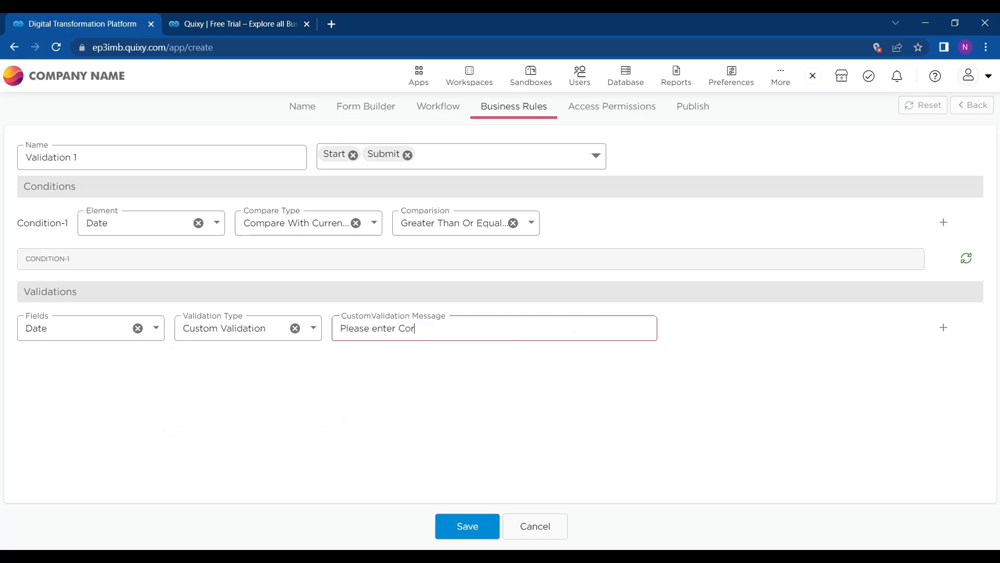
type("Correct date")
left_click(466, 527)
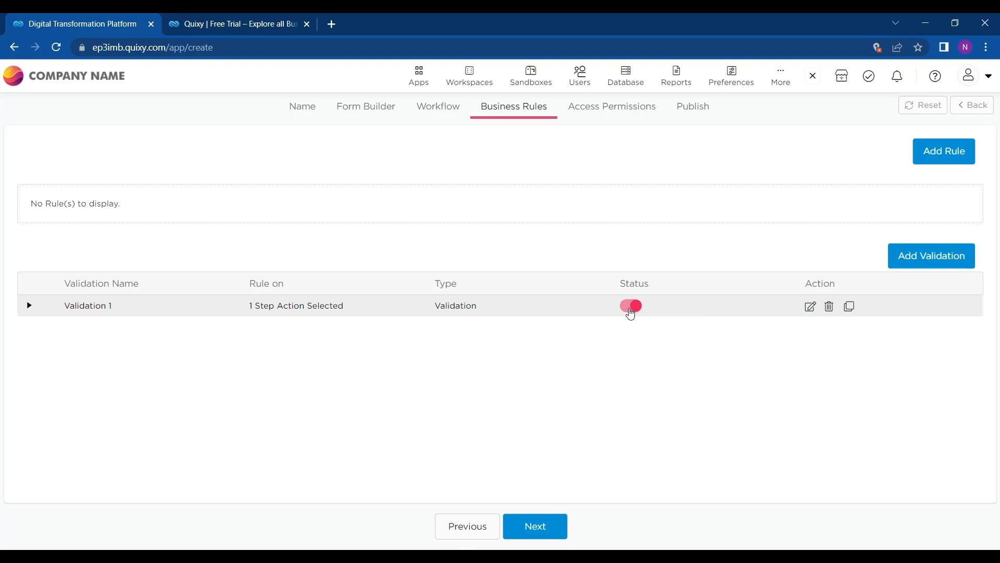
Step: Reopen and resave Validation 1, then advance to Access Permissions
left_click(811, 306)
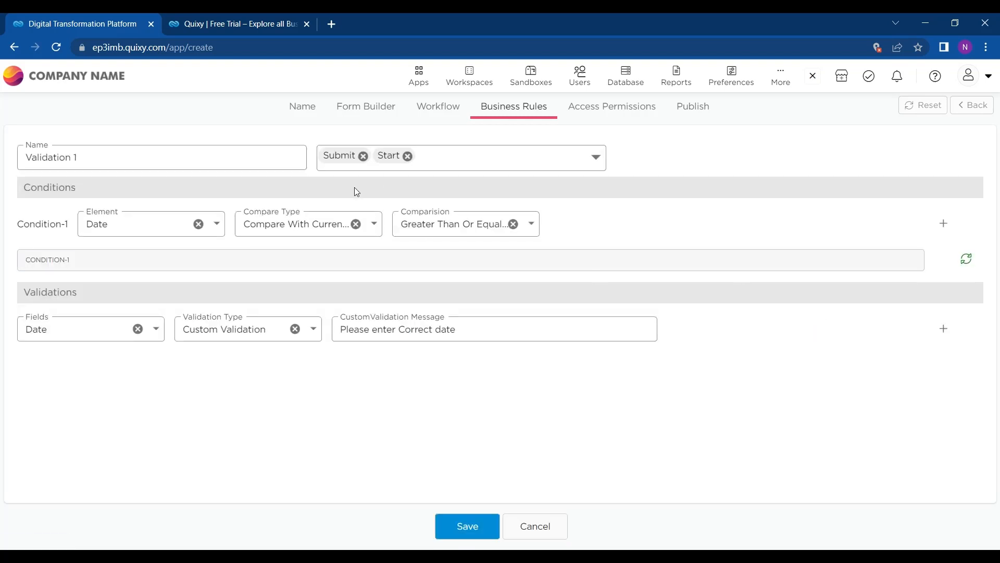
left_click(467, 526)
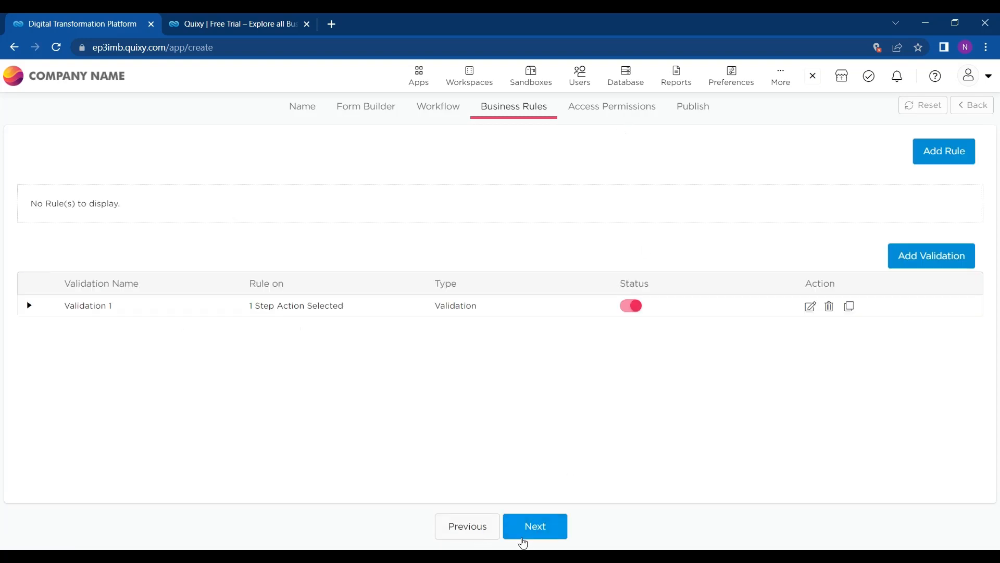
left_click(523, 542)
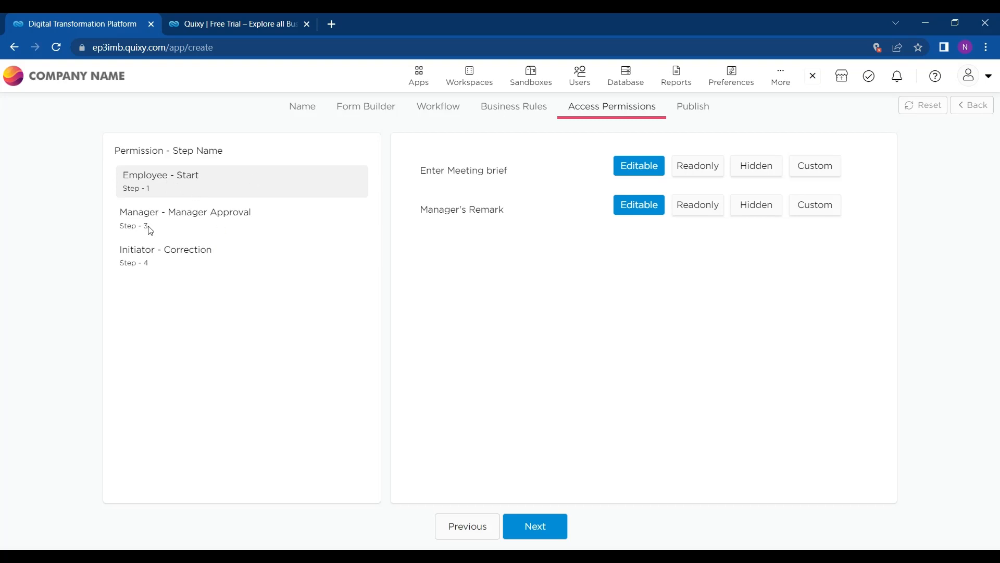
Step: Make Manager's Remark read-only at the Employee - Start step
left_click(165, 218)
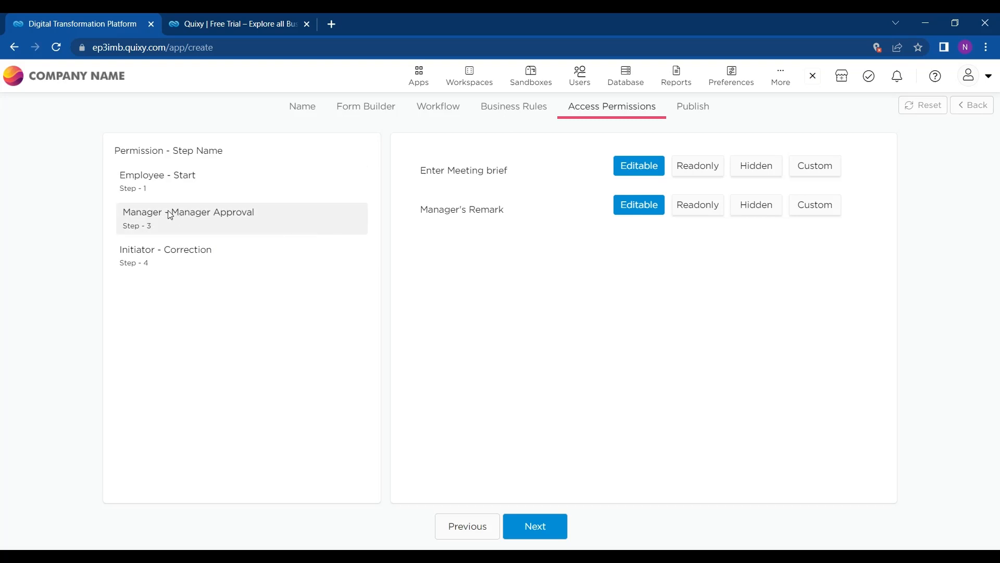
left_click(177, 182)
left_click(180, 233)
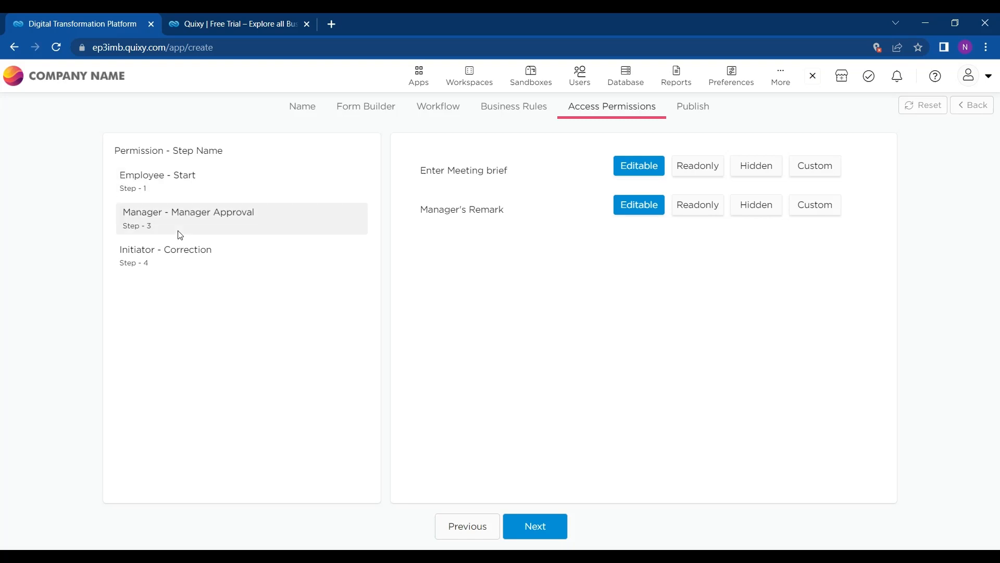
left_click(198, 180)
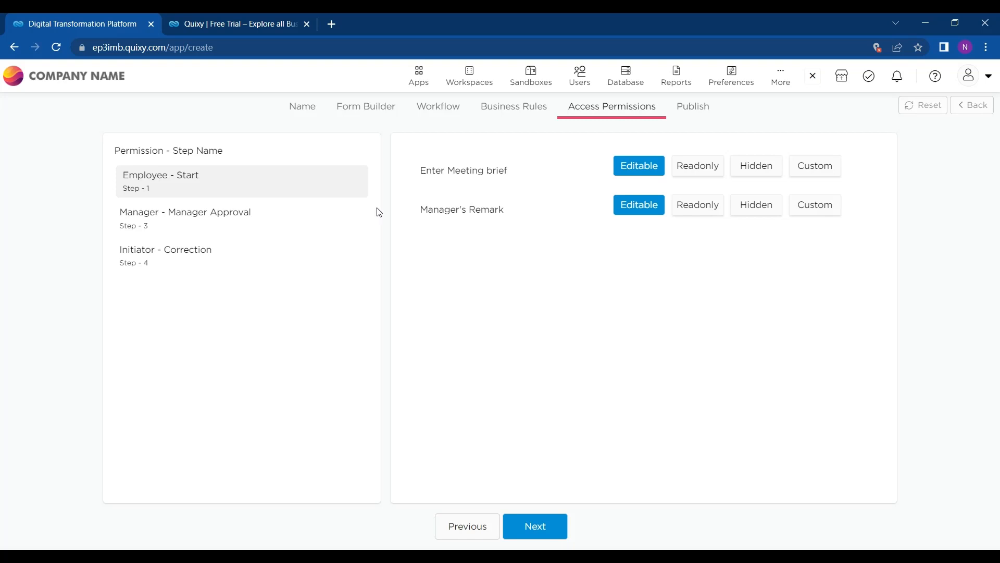
left_click(700, 209)
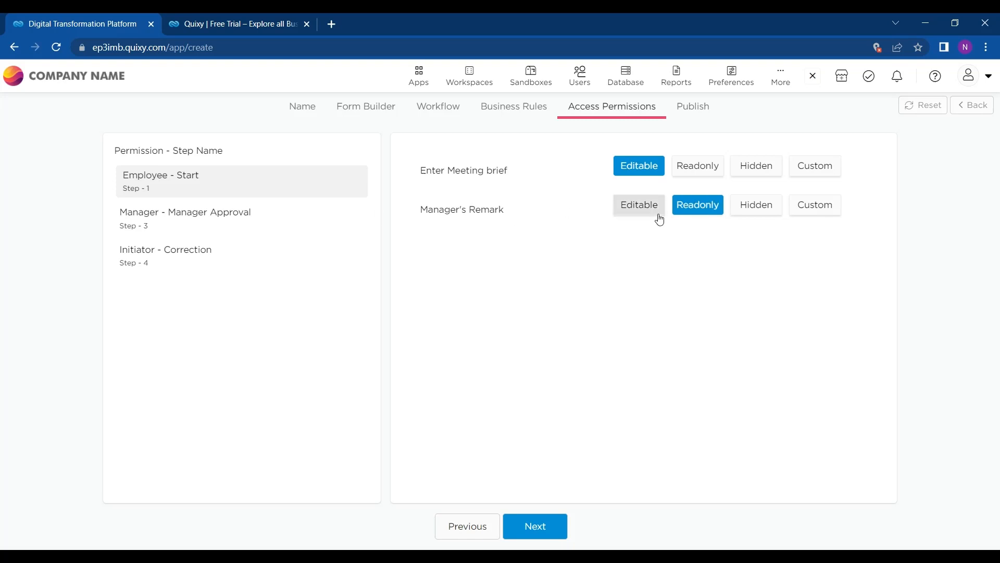
Step: Make Enter Meeting brief read-only at Manager Approval, then review the Correction step
left_click(305, 215)
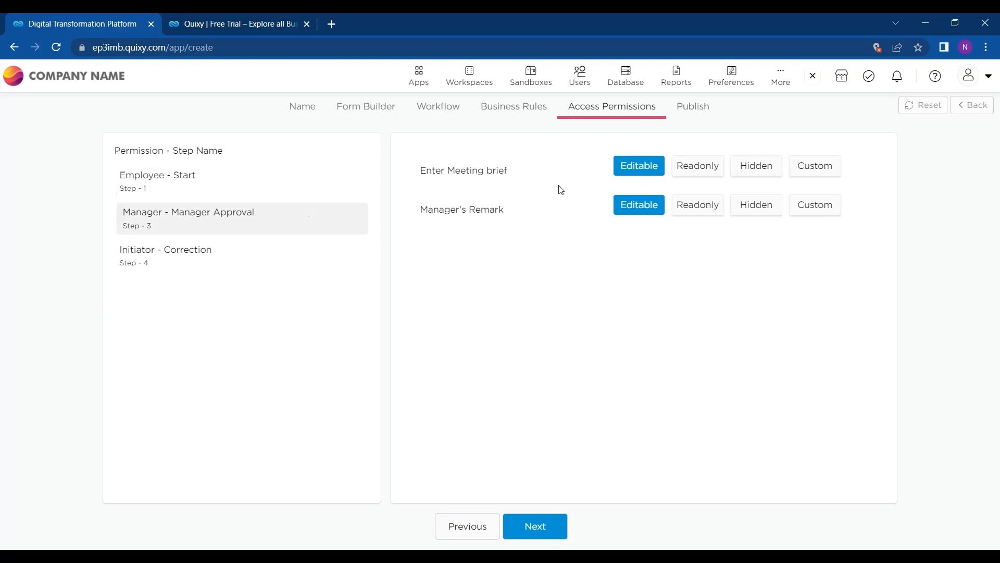
left_click(714, 167)
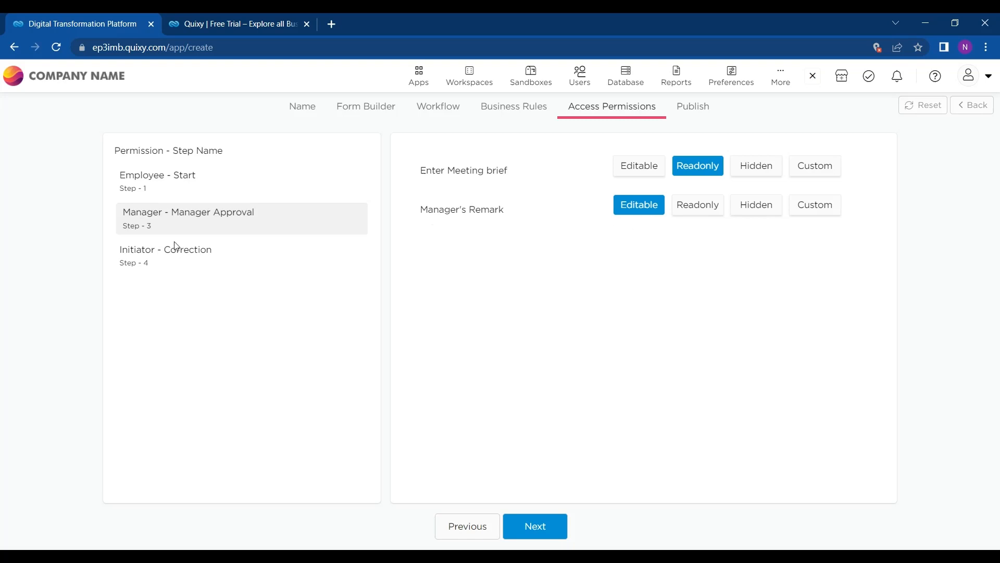
left_click(167, 258)
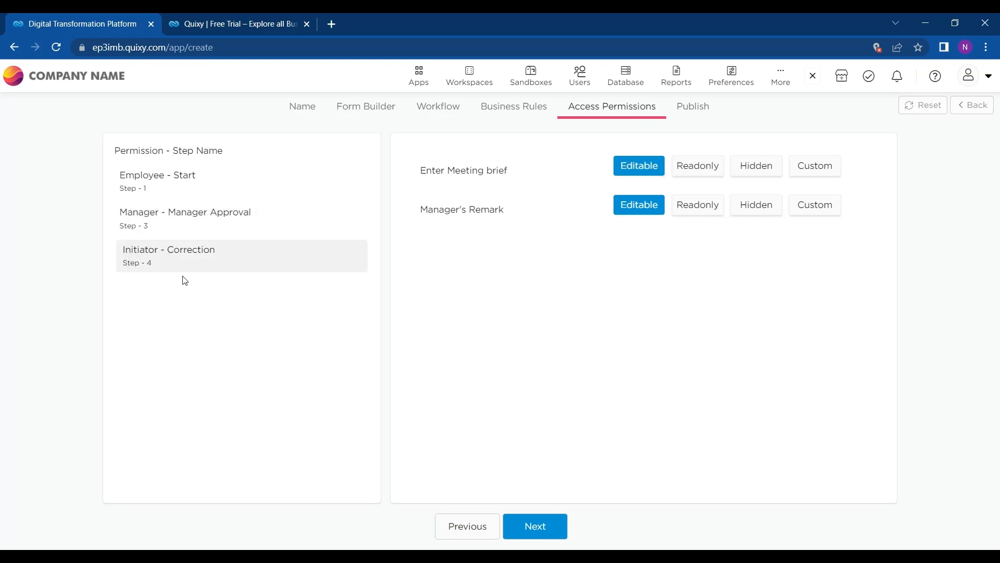
left_click(242, 232)
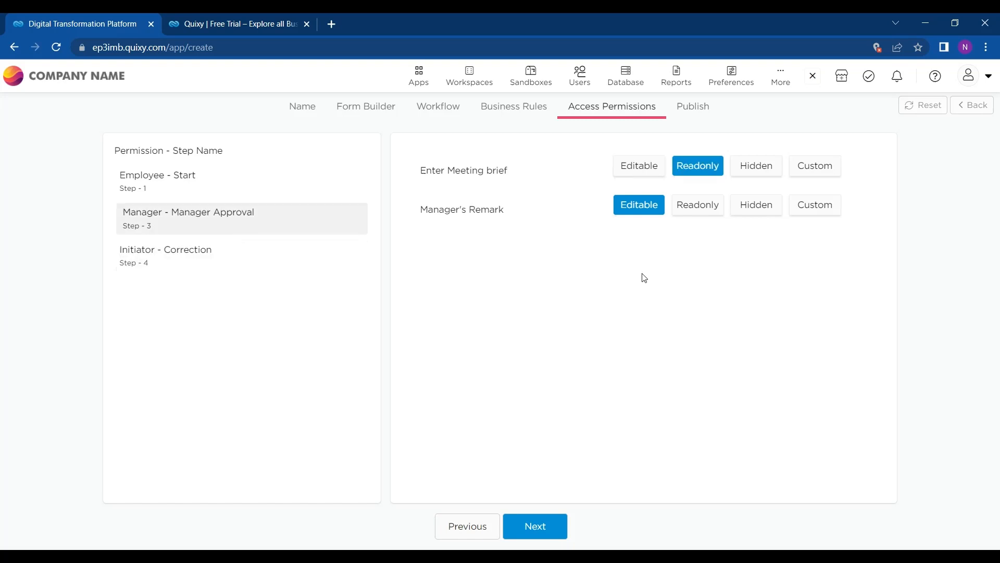
left_click(310, 271)
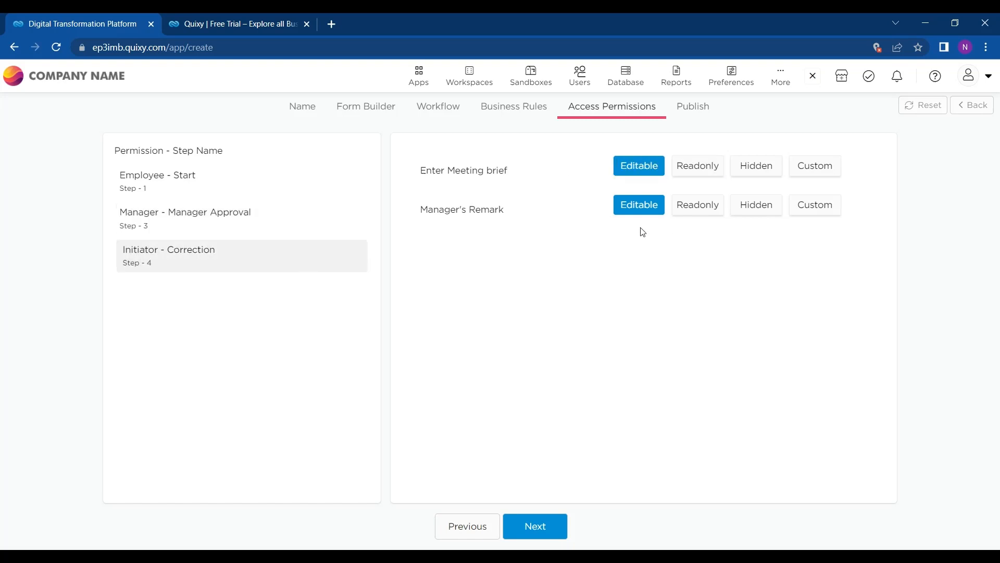
left_click(260, 234)
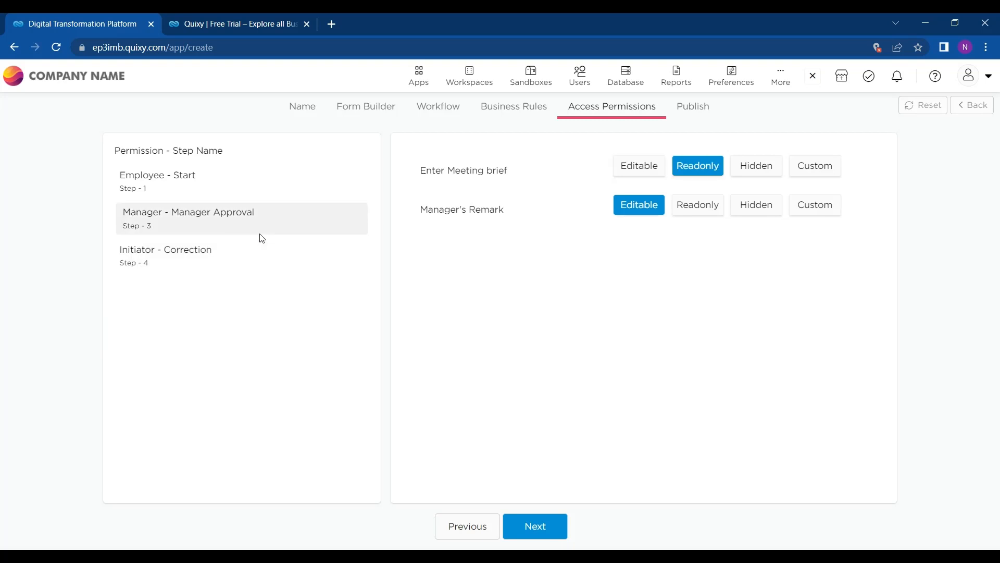
Step: Advance to the Publish tab and publish the Meeting Brief app as v1.0
left_click(547, 523)
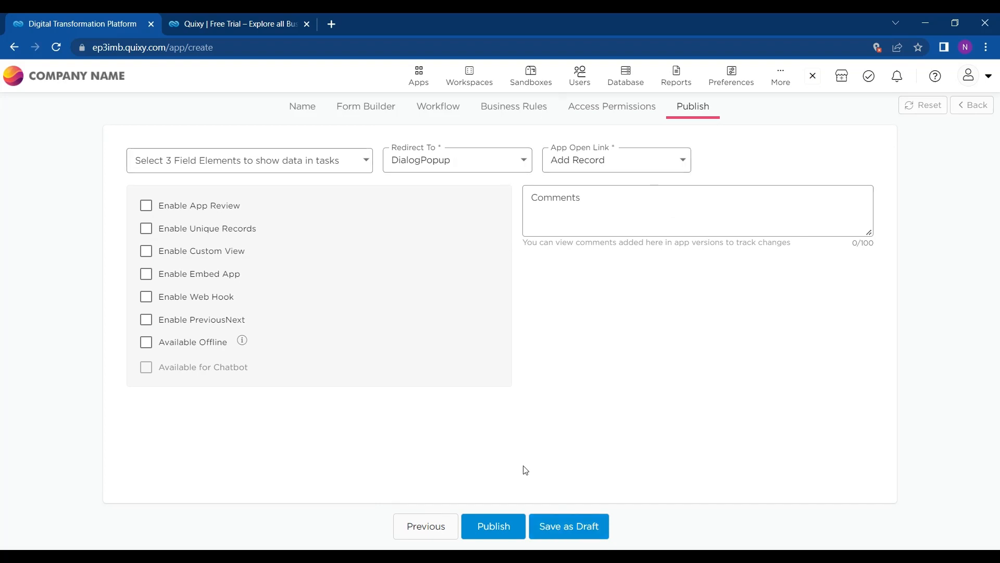
left_click(509, 526)
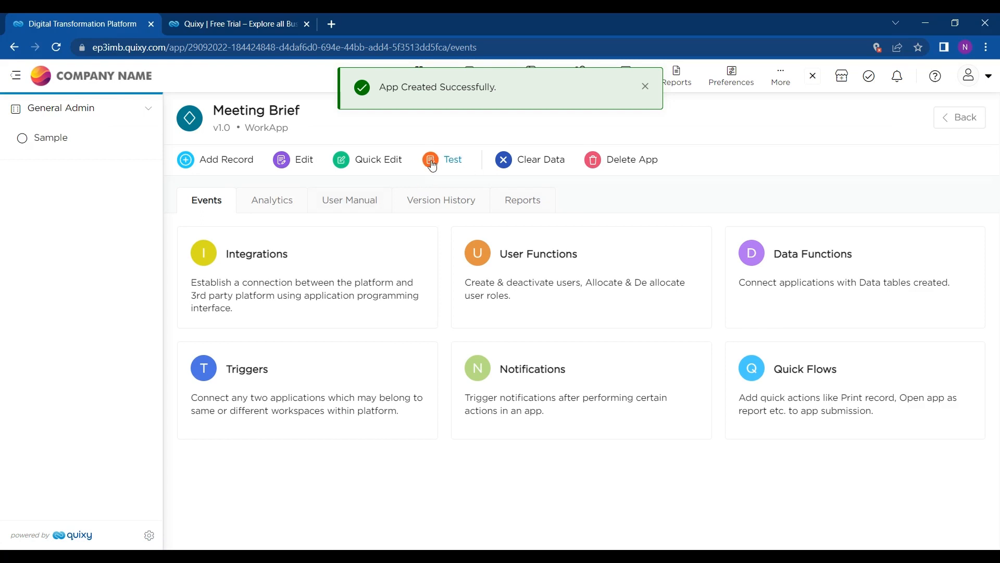
Step: Quick-edit the Meeting Agenda element in the Enter Meeting brief section
left_click(342, 165)
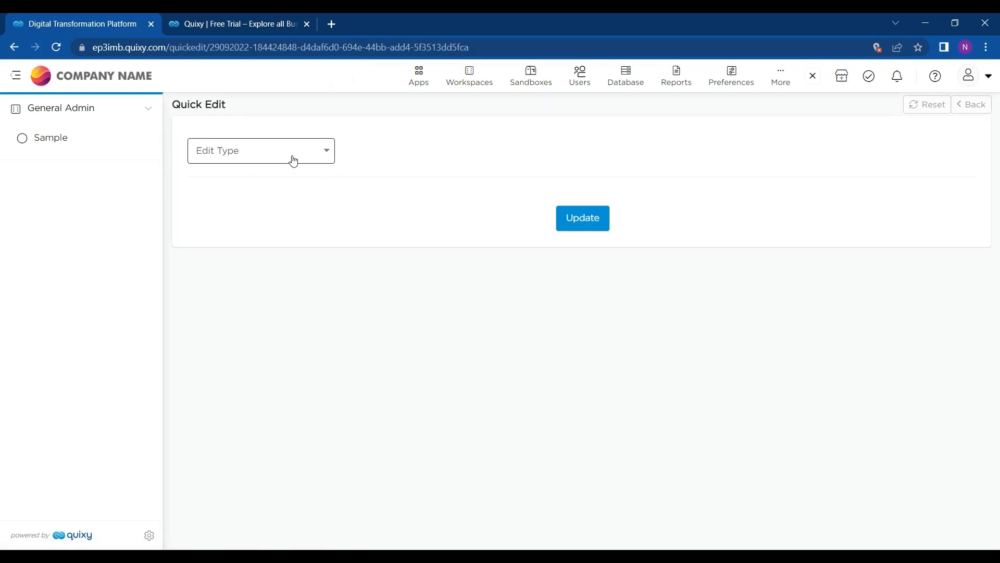
left_click(291, 159)
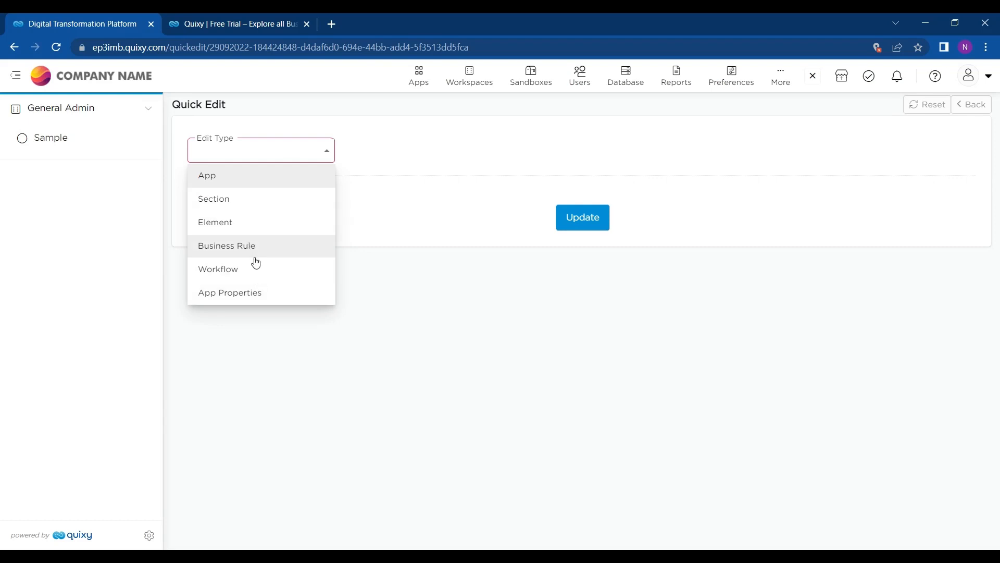
left_click(266, 154)
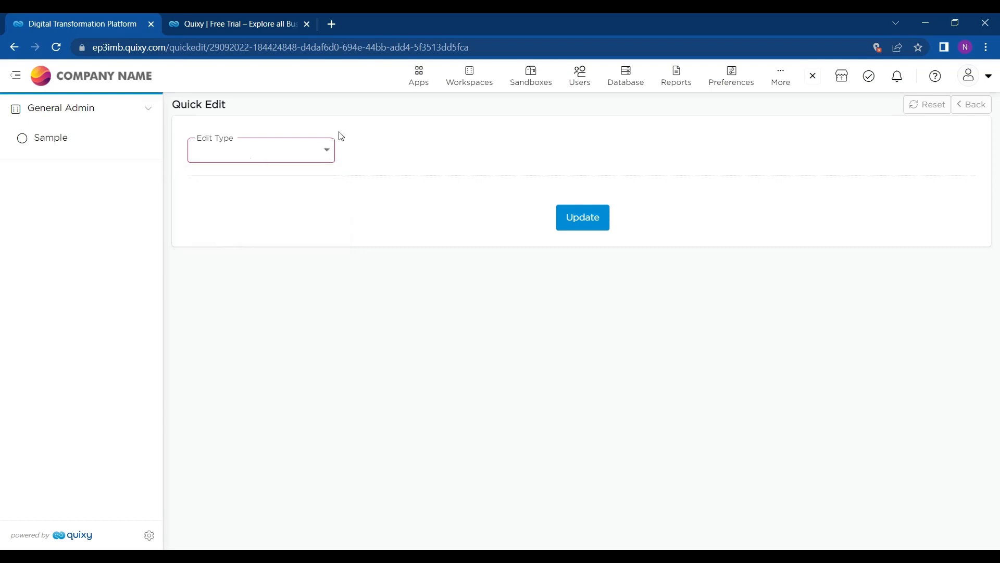
left_click(284, 159)
left_click(248, 220)
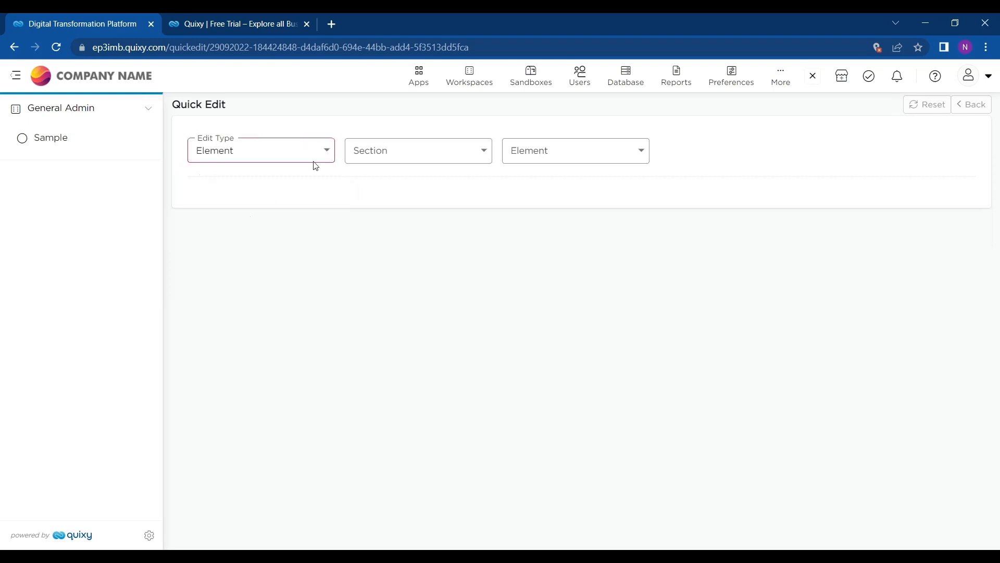
left_click(415, 151)
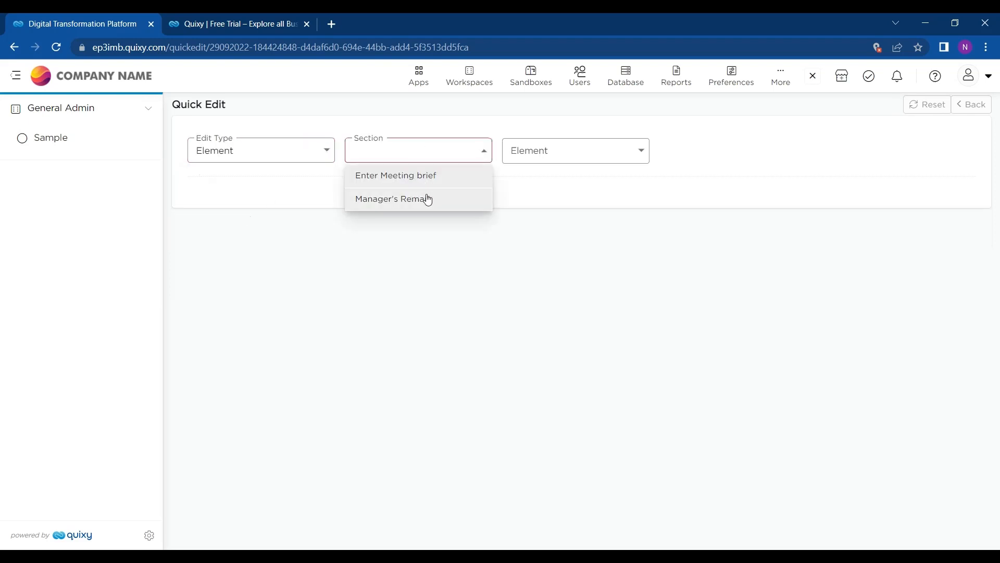
left_click(432, 174)
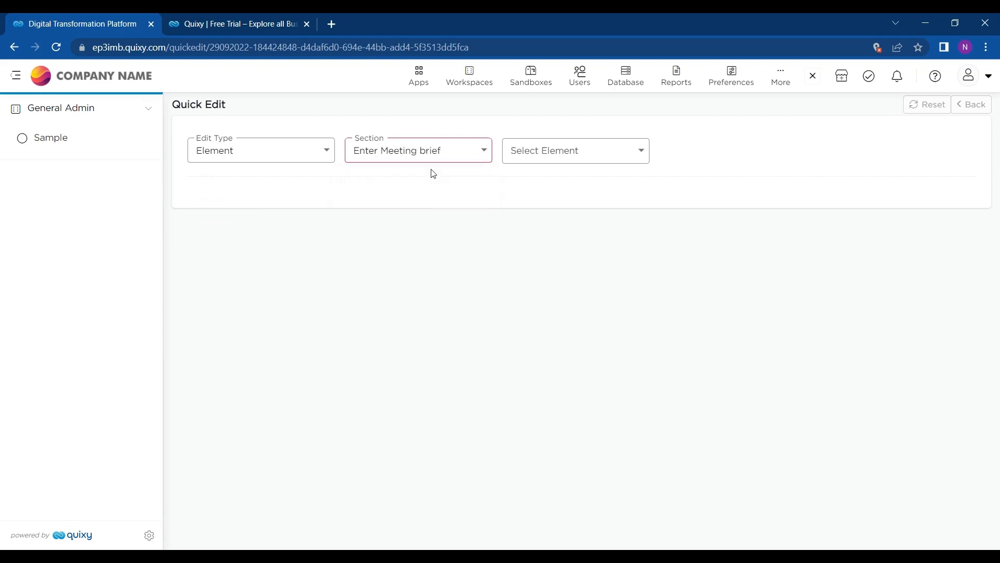
left_click(567, 161)
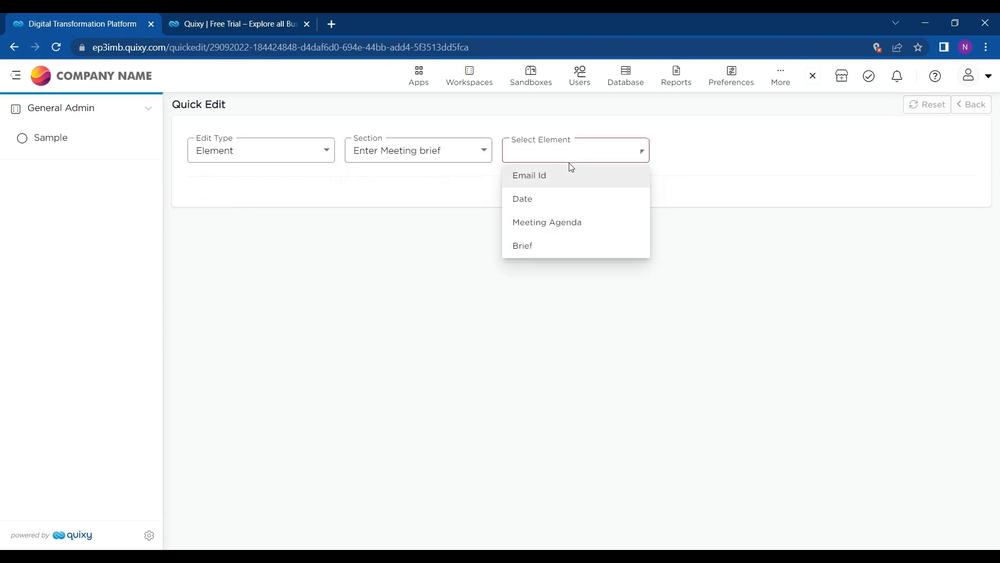
left_click(565, 223)
Step: Open the Users administration menu
scroll(313, 290, "down", 1)
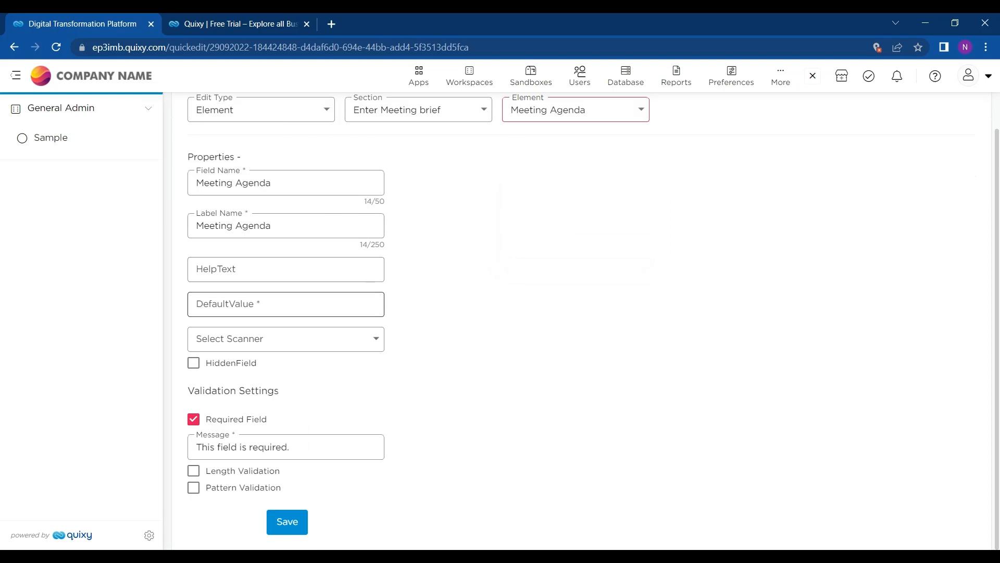
scroll(399, 377, "up", 1)
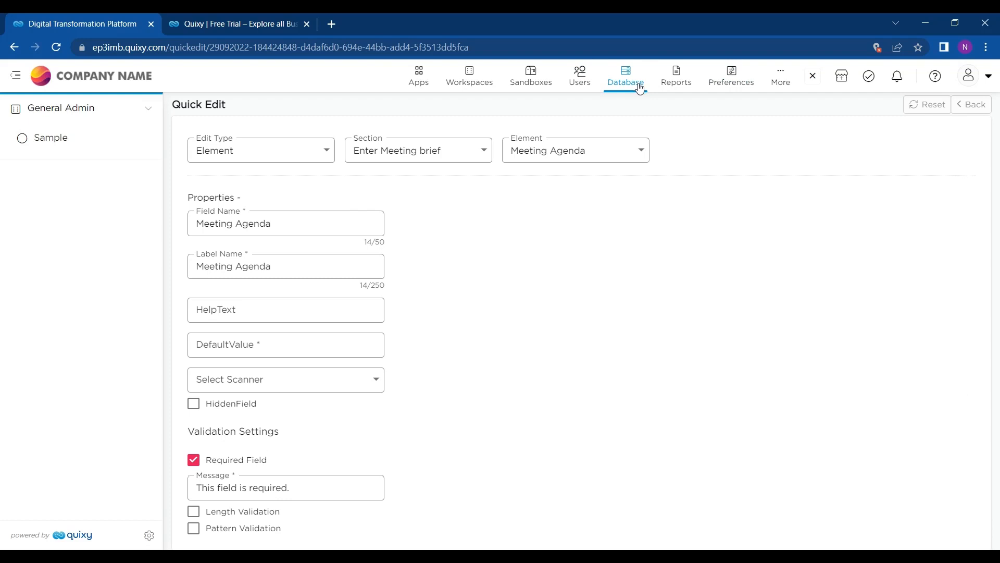
left_click(588, 91)
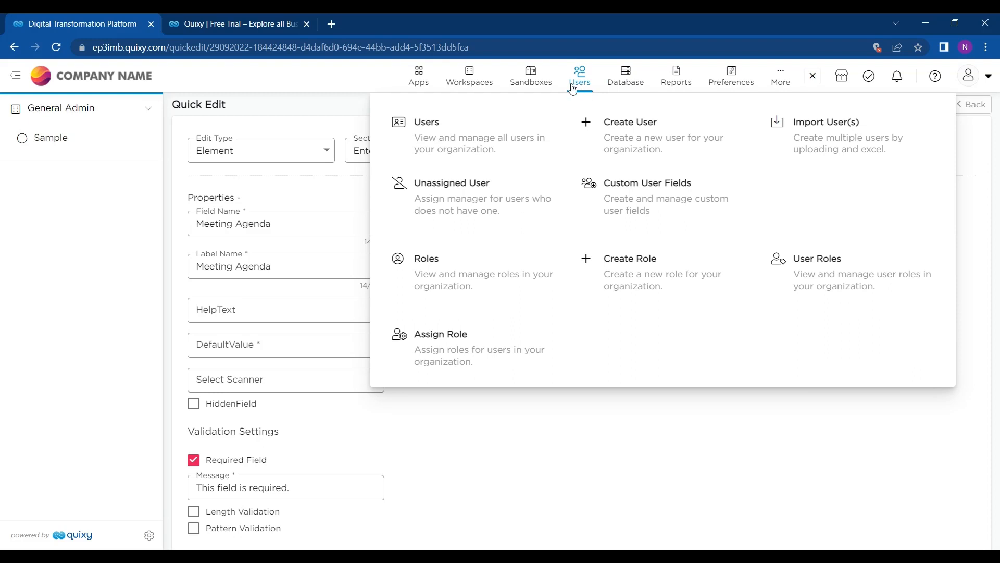
Step: Start a new user with a Gmail email address and the manager account as manager
left_click(608, 152)
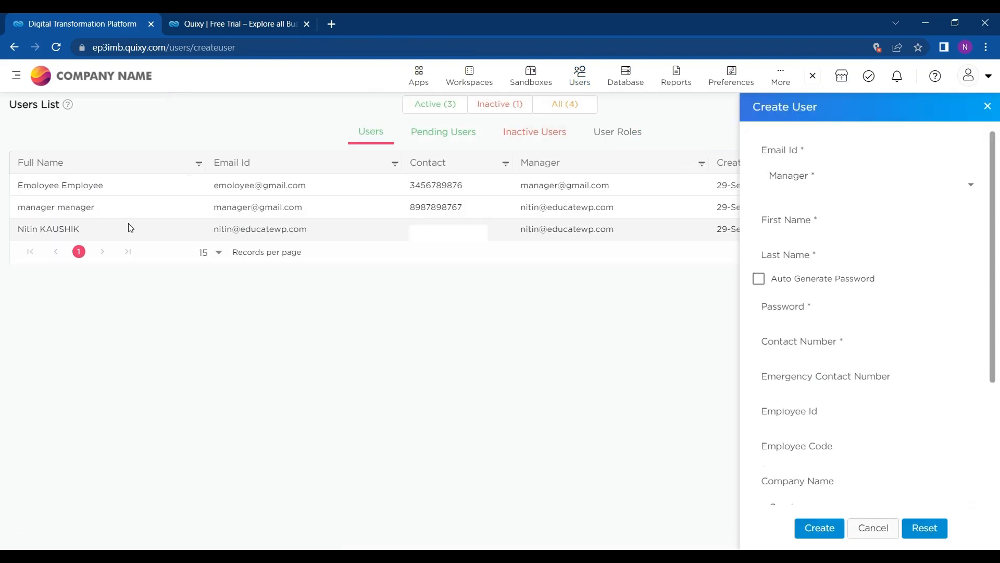
left_click(801, 161)
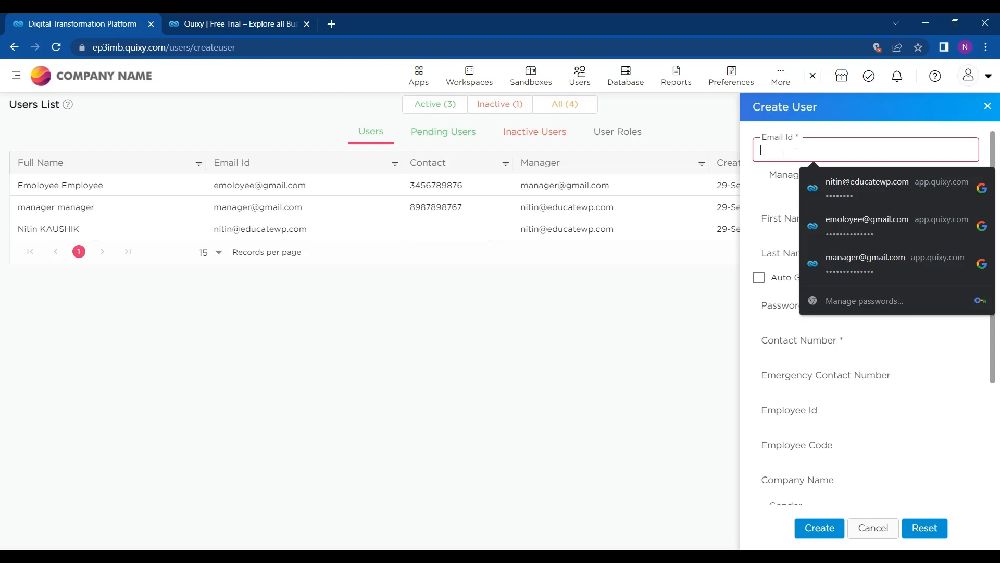
type("Employee")
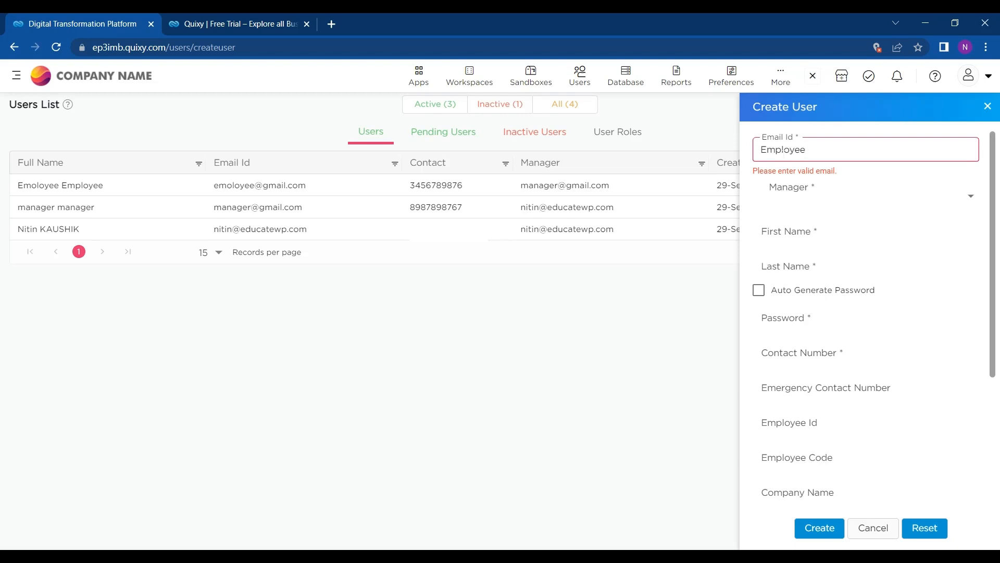
left_click(827, 197)
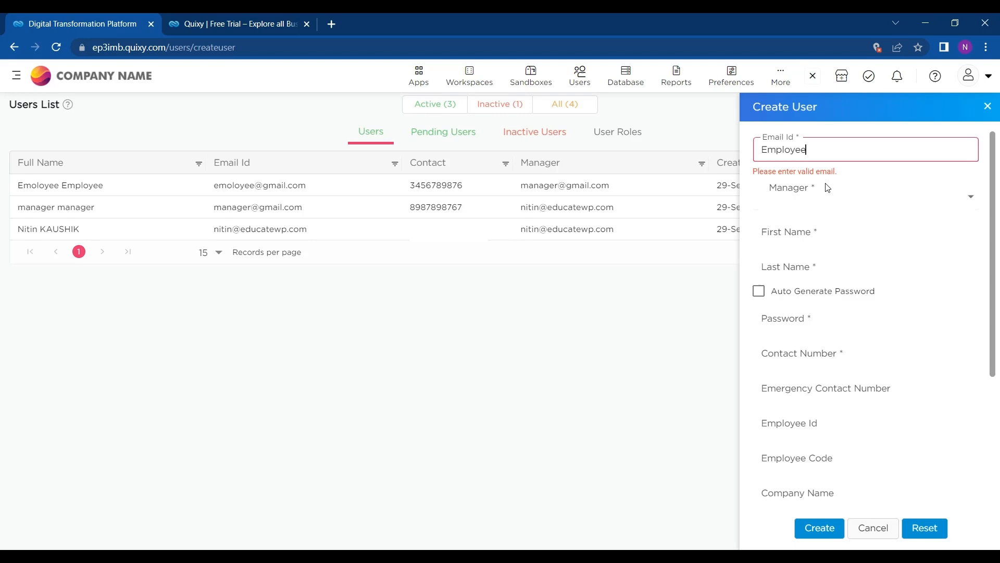
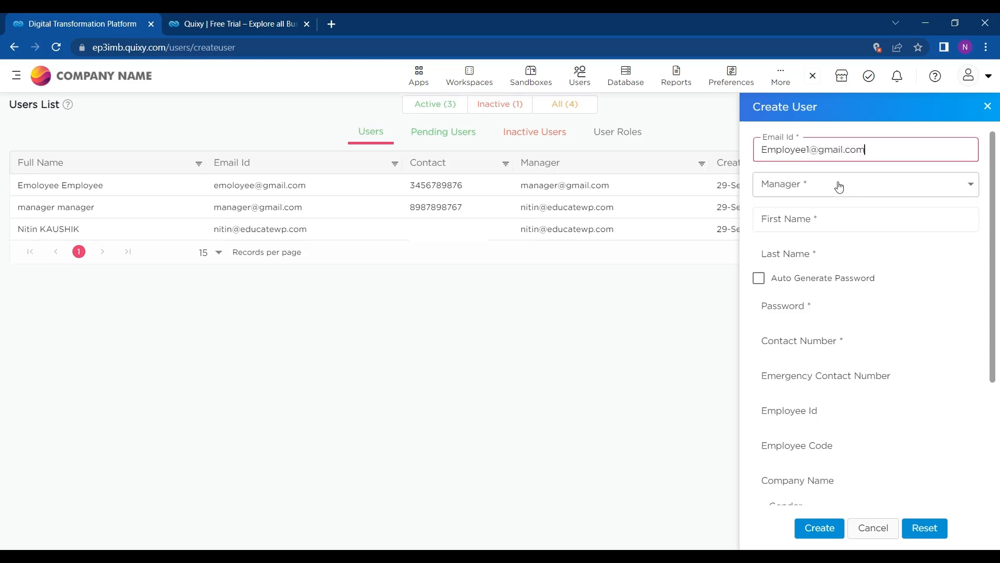
left_click(836, 186)
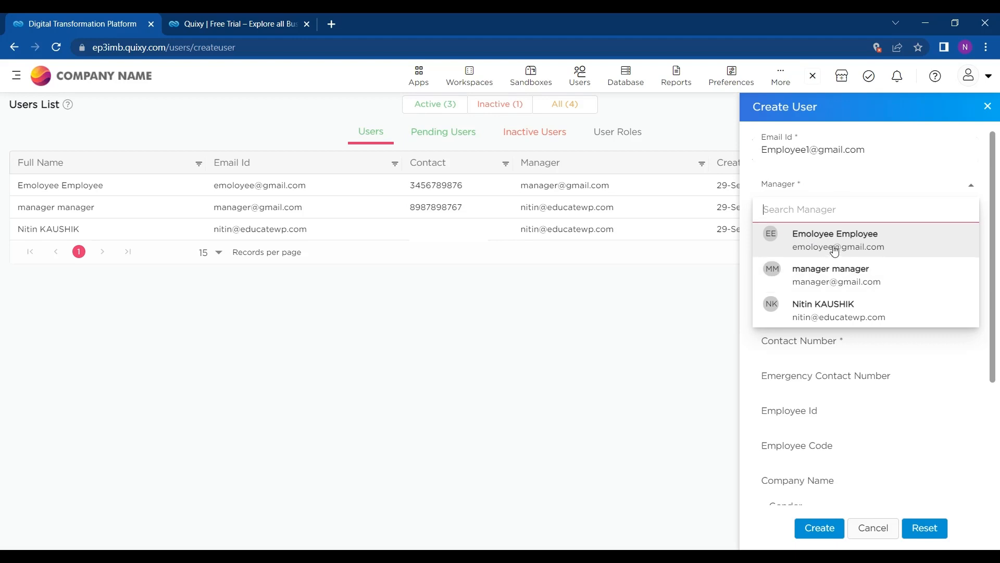
left_click(832, 281)
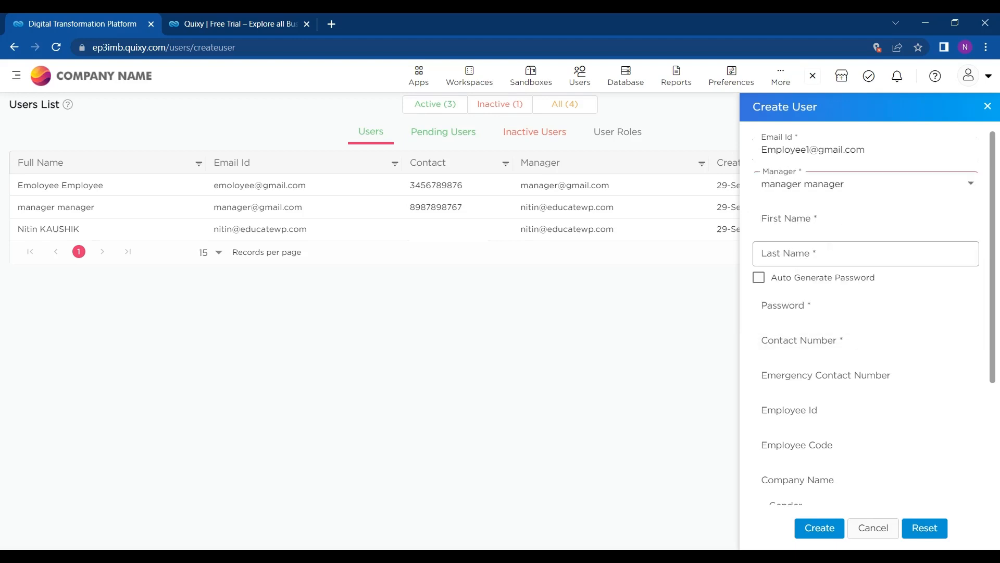
Step: Fill in the user's first name, last name, password and contact number
left_click(830, 219)
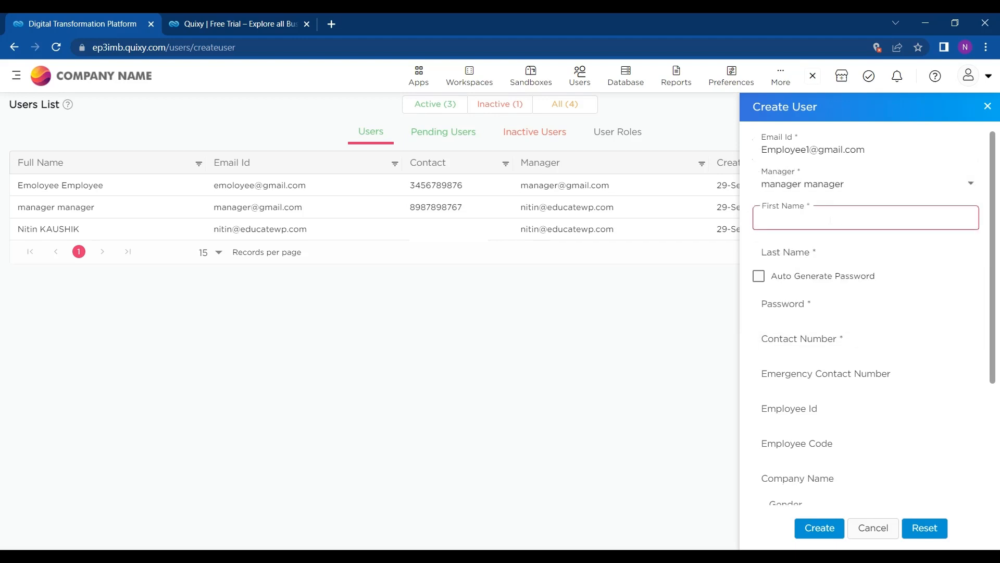
type("Employee")
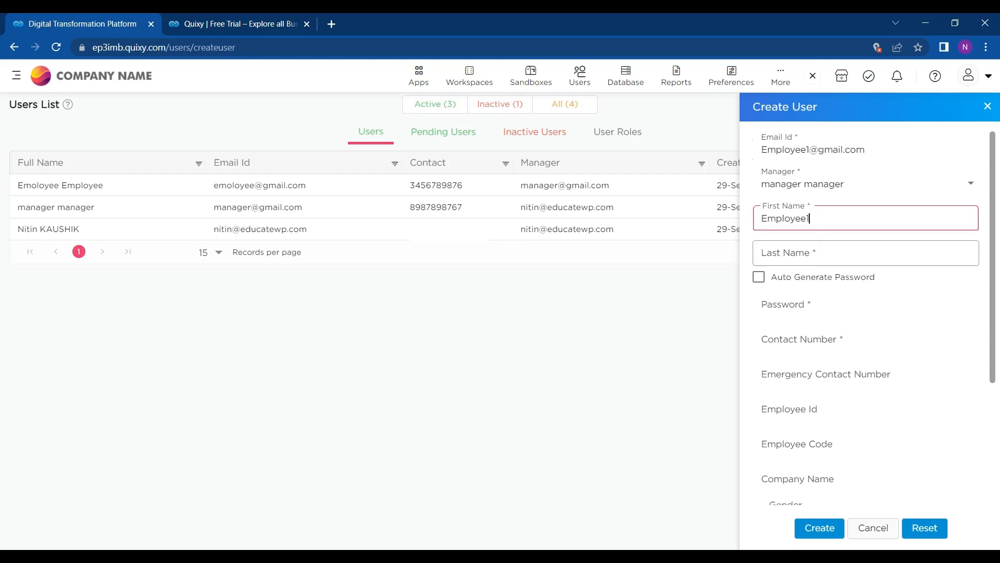
left_click(821, 247)
type("1")
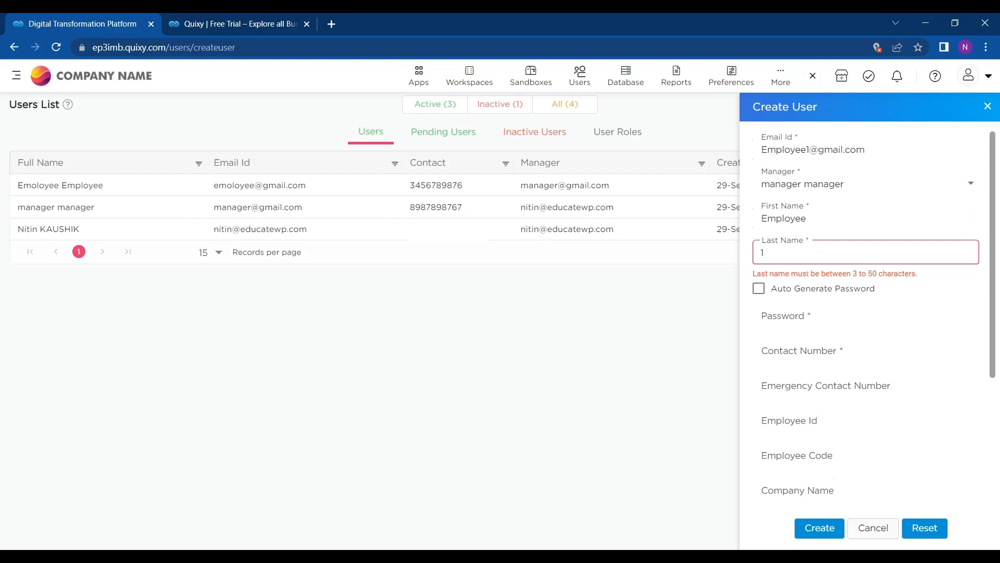
left_click(808, 316)
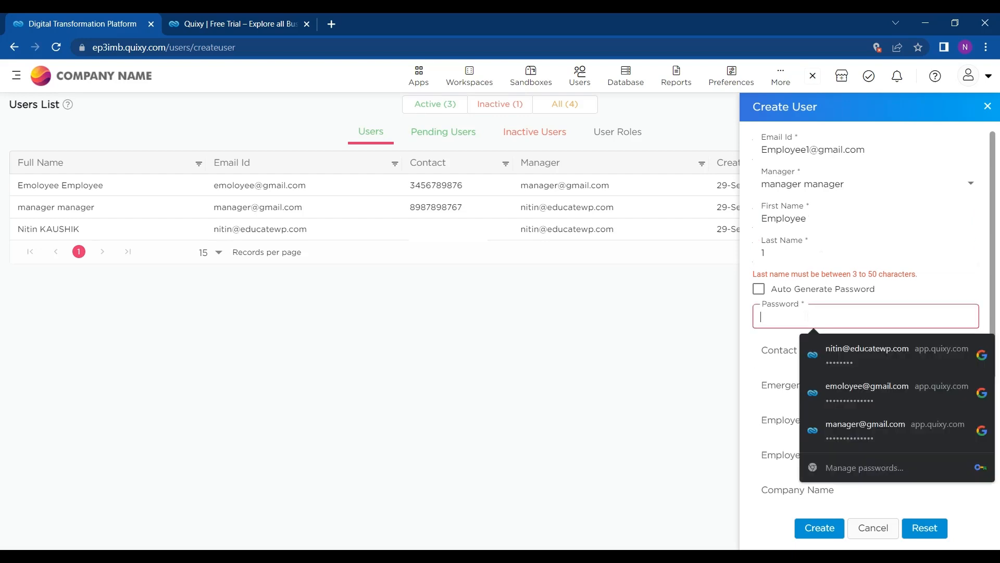
type("12•••")
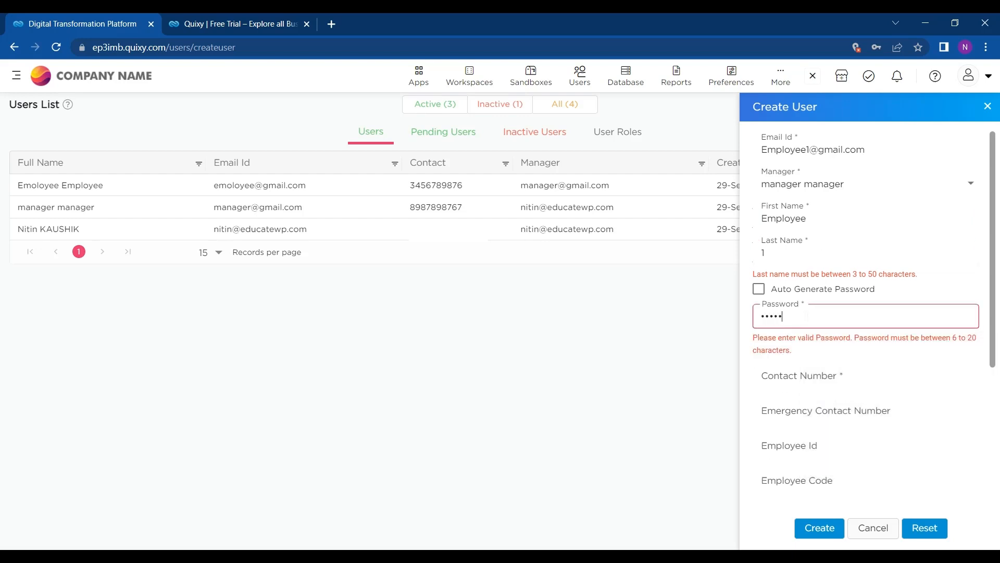
type("••")
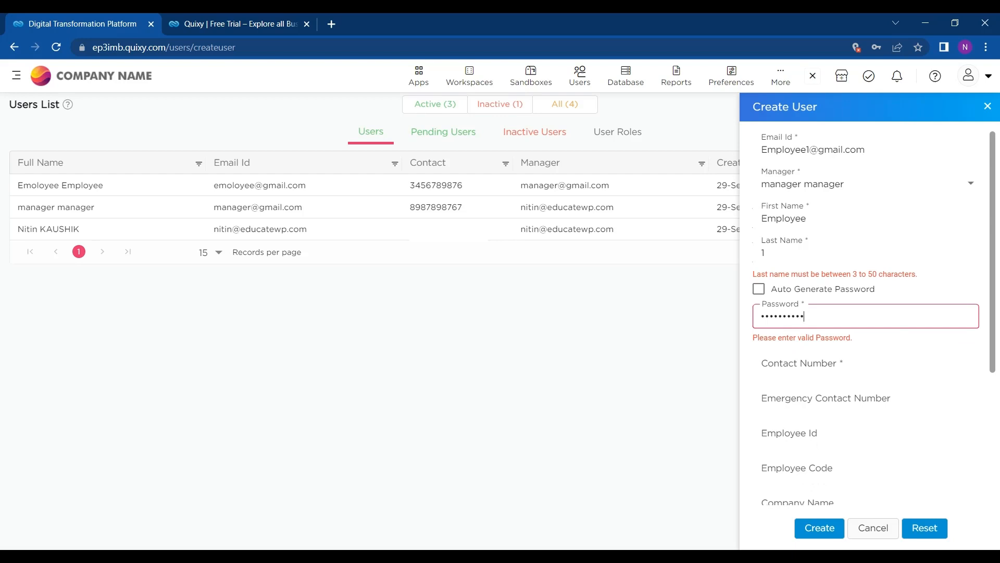
type("•")
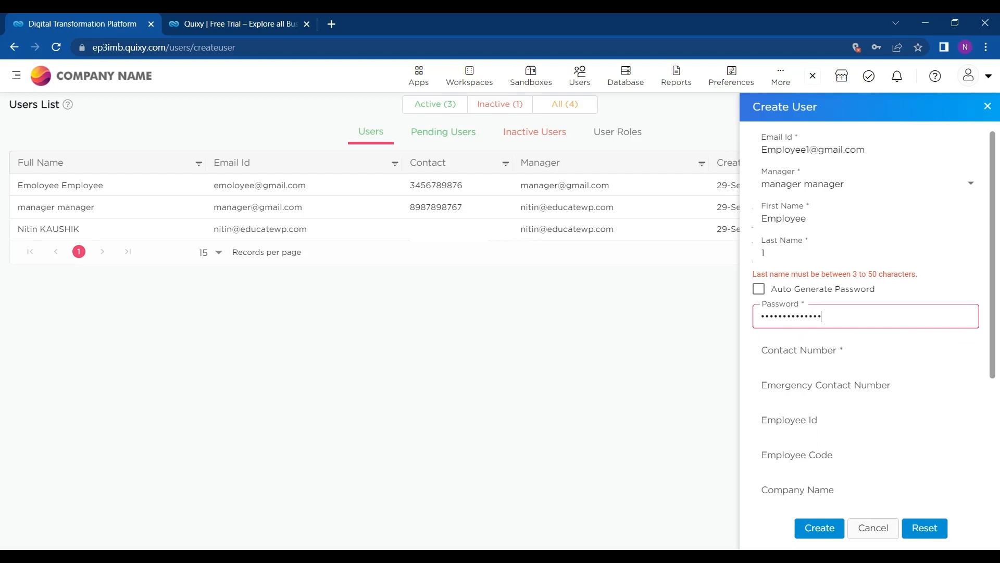
scroll(841, 370, "down", 1)
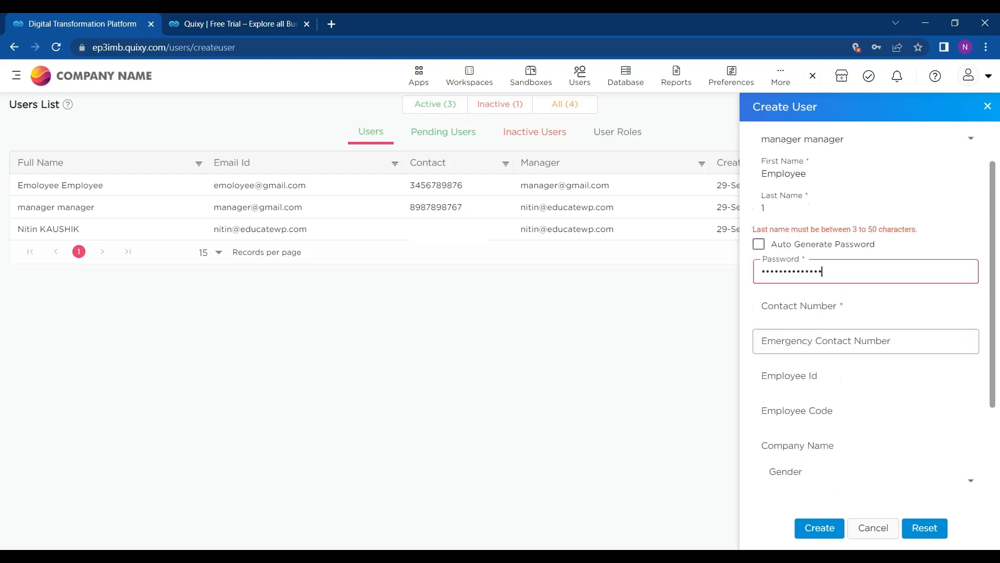
left_click(824, 301)
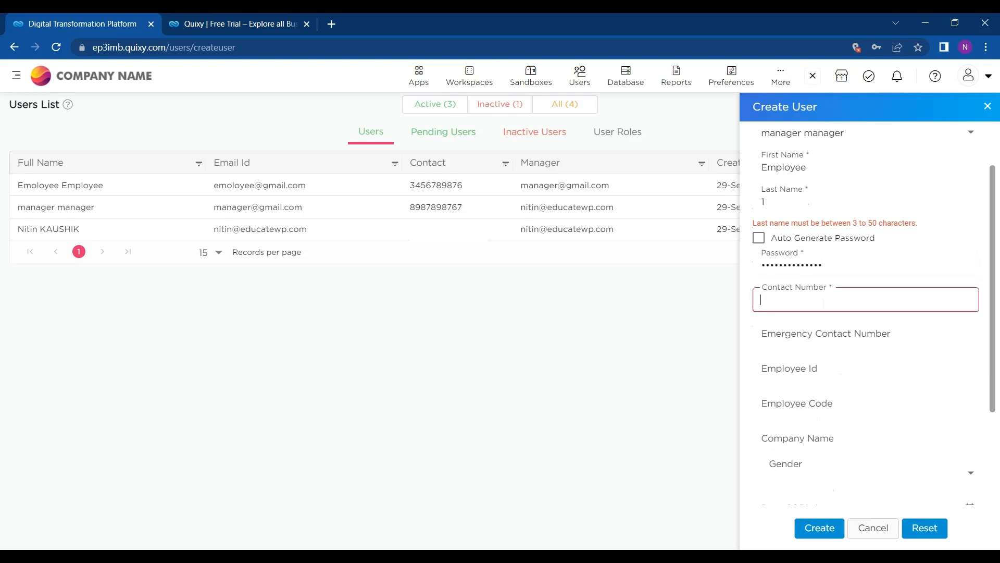
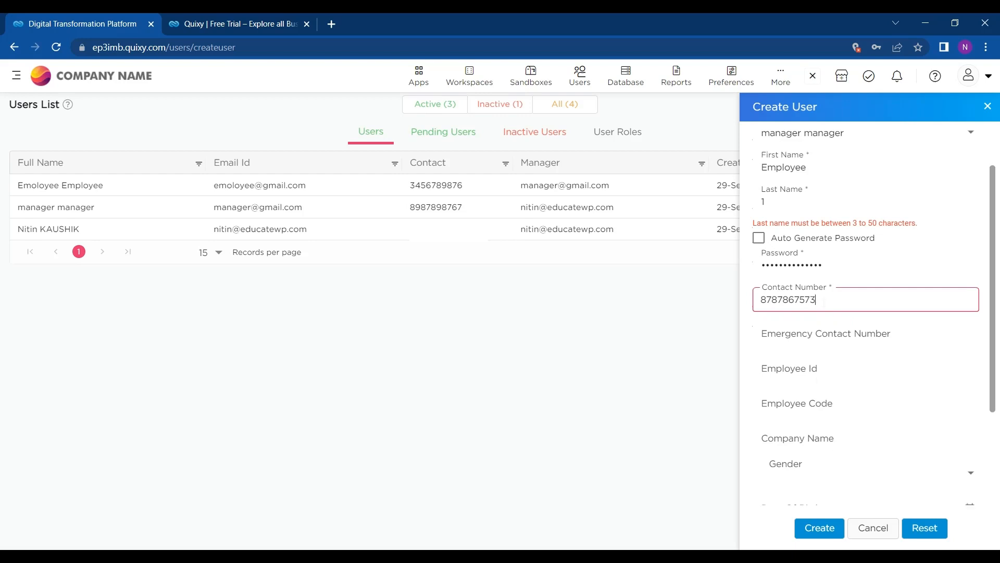
Step: Lengthen the too-short last name and resubmit the Create User form
left_click(816, 530)
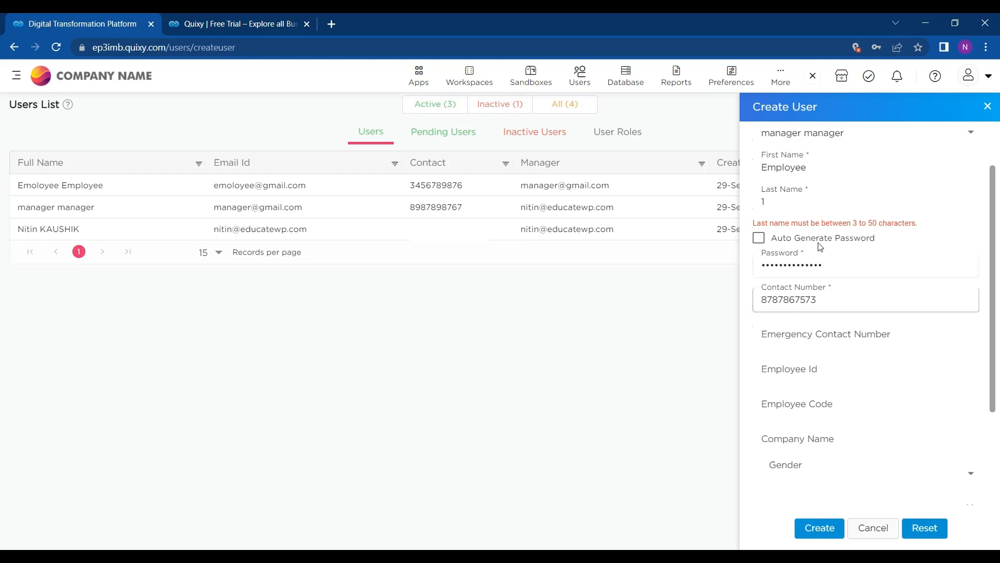
left_click(806, 207)
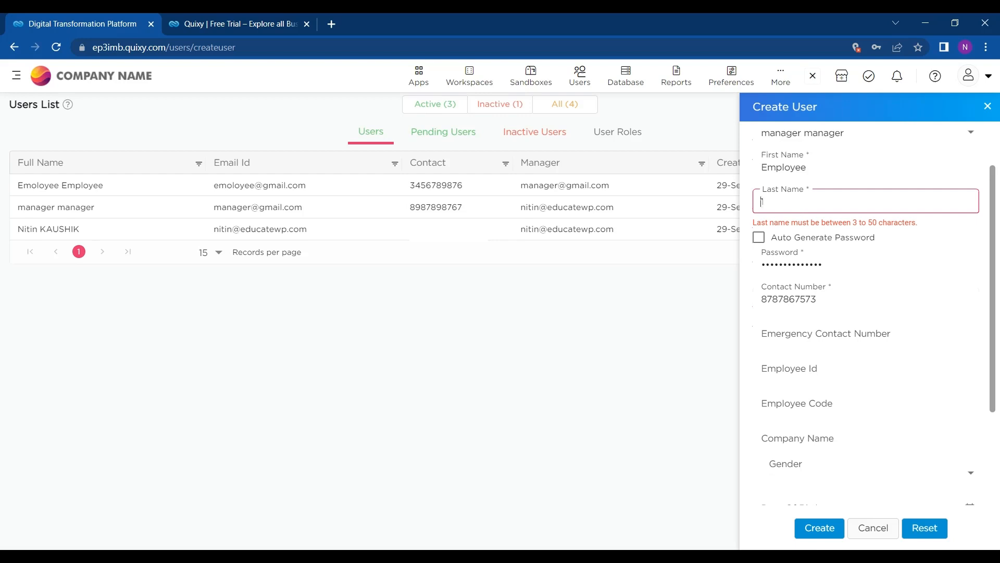
type("employee")
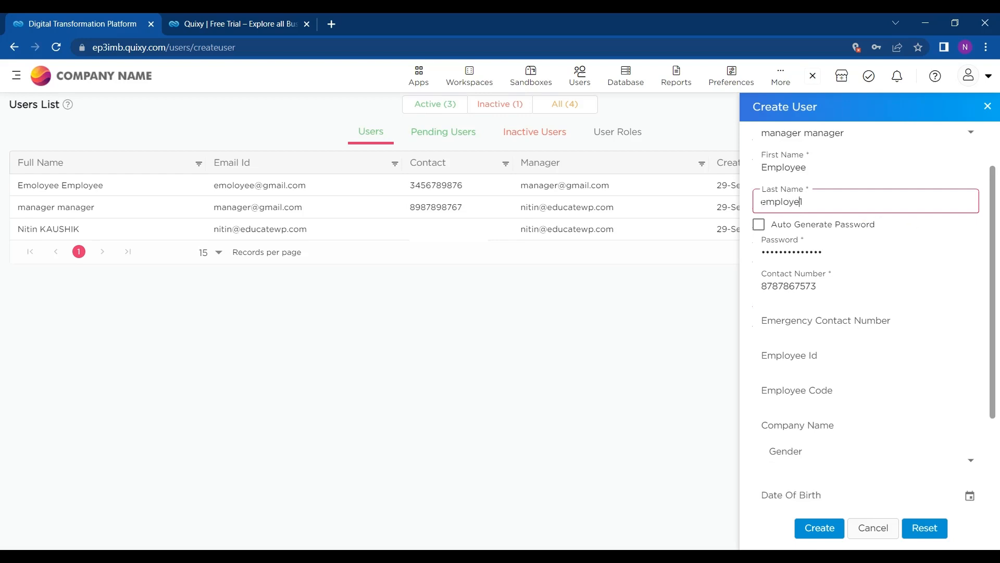
left_click(825, 533)
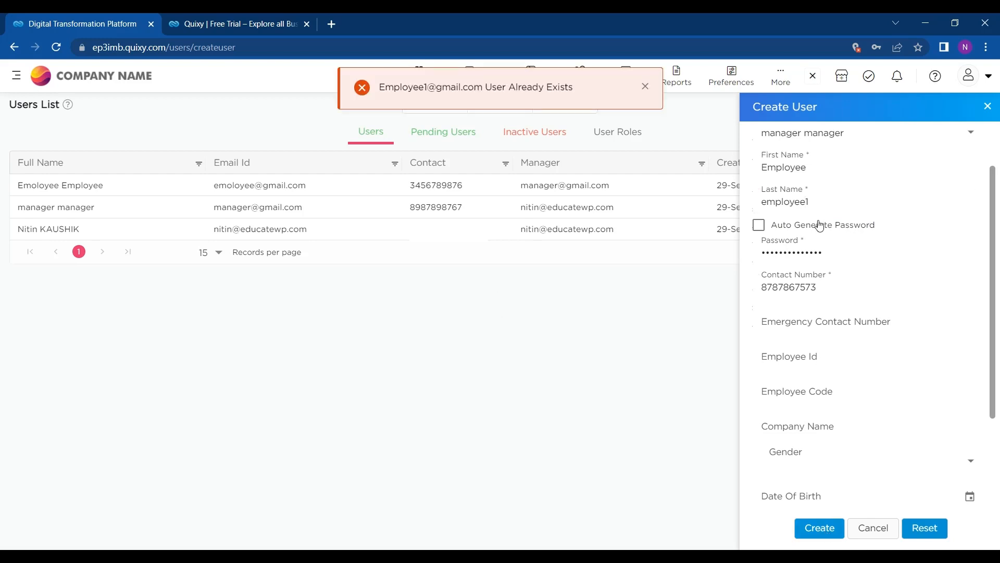
Step: Change the Email Id to an unused address, create the user, and let Chrome save the password
scroll(819, 223, "up", 1)
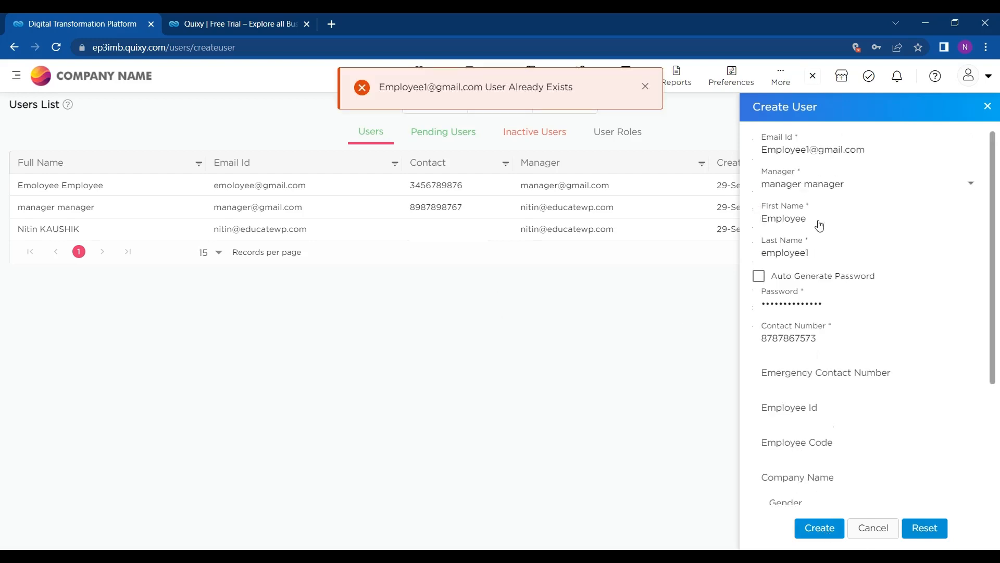
left_click(808, 150)
type("2")
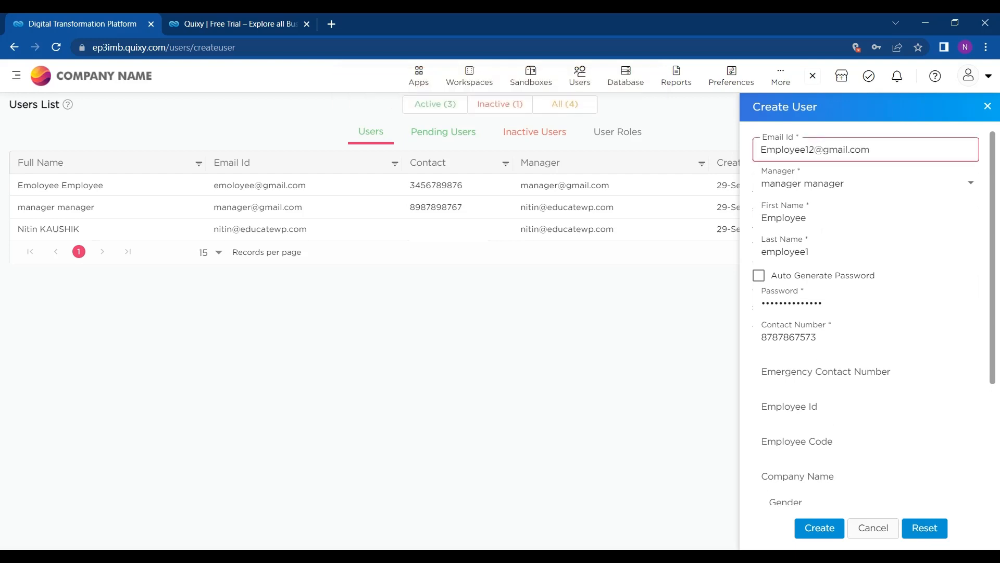
left_click(819, 528)
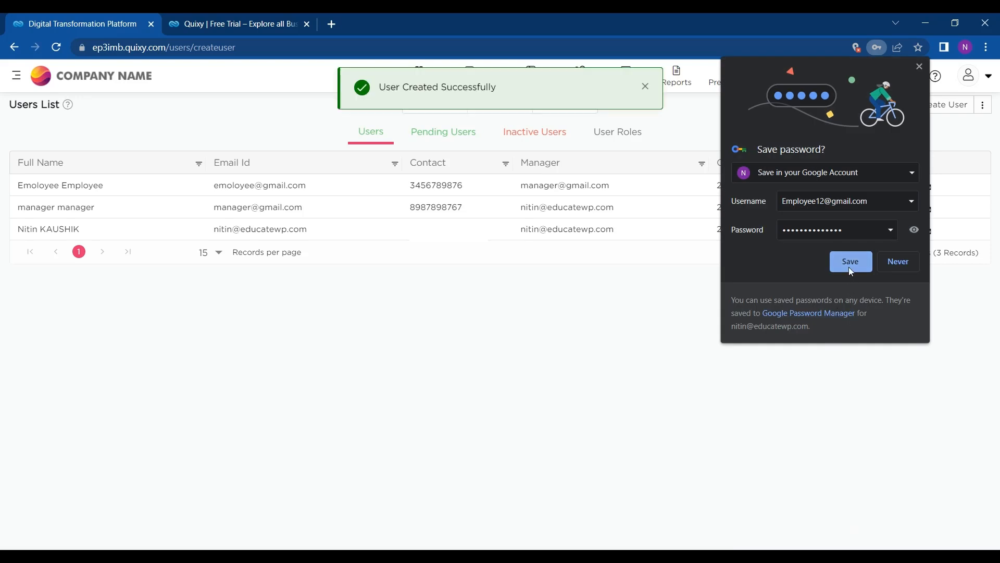
left_click(850, 262)
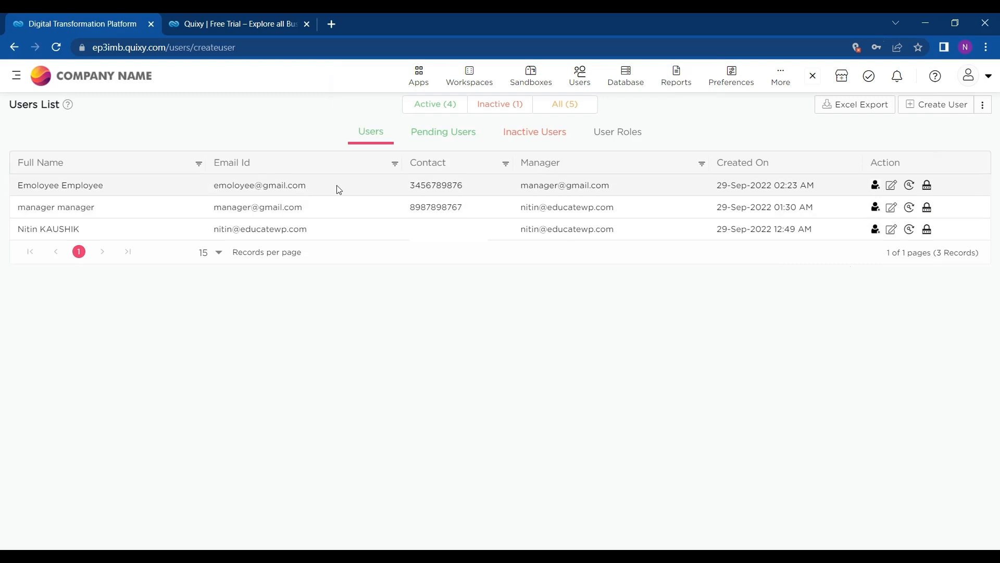
Step: Confirm the pending user's e-mail and save the Employee role for them in the WorkApp workspace
left_click(443, 146)
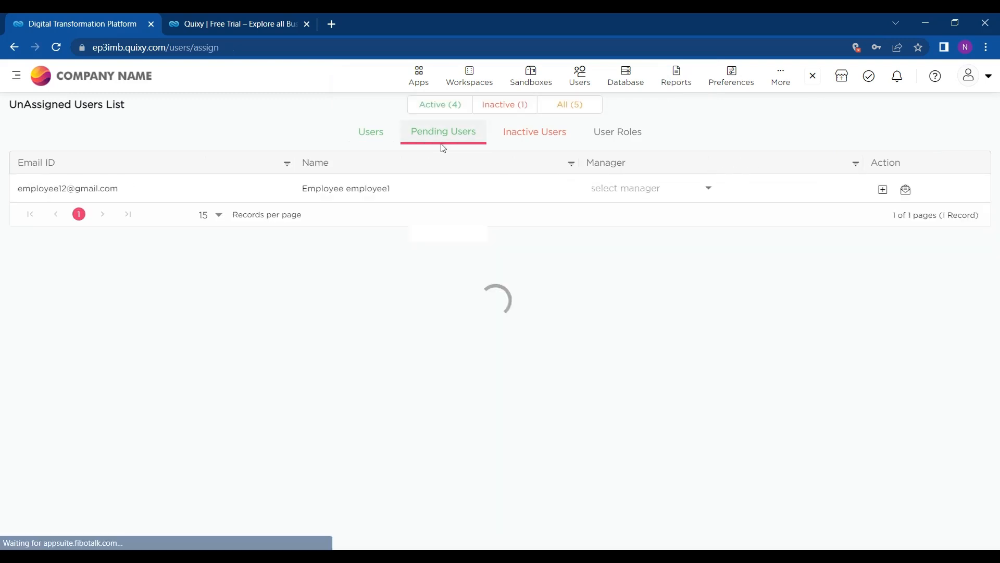
left_click(910, 191)
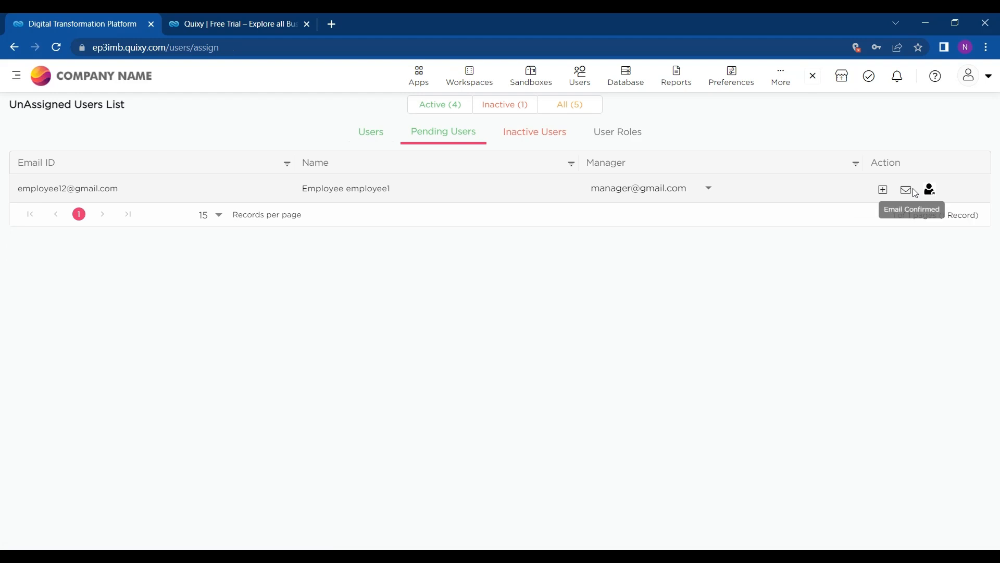
left_click(884, 191)
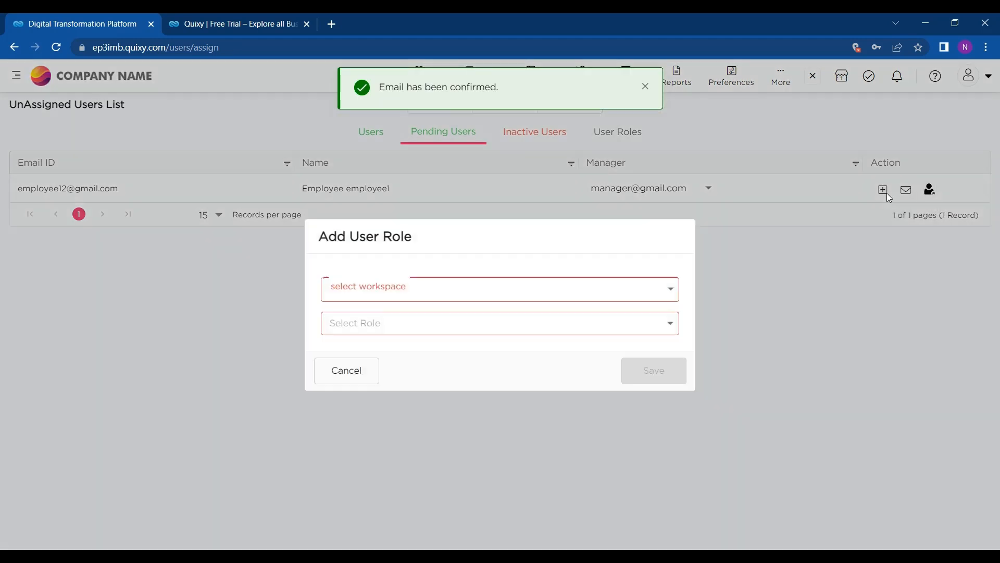
left_click(486, 290)
left_click(425, 363)
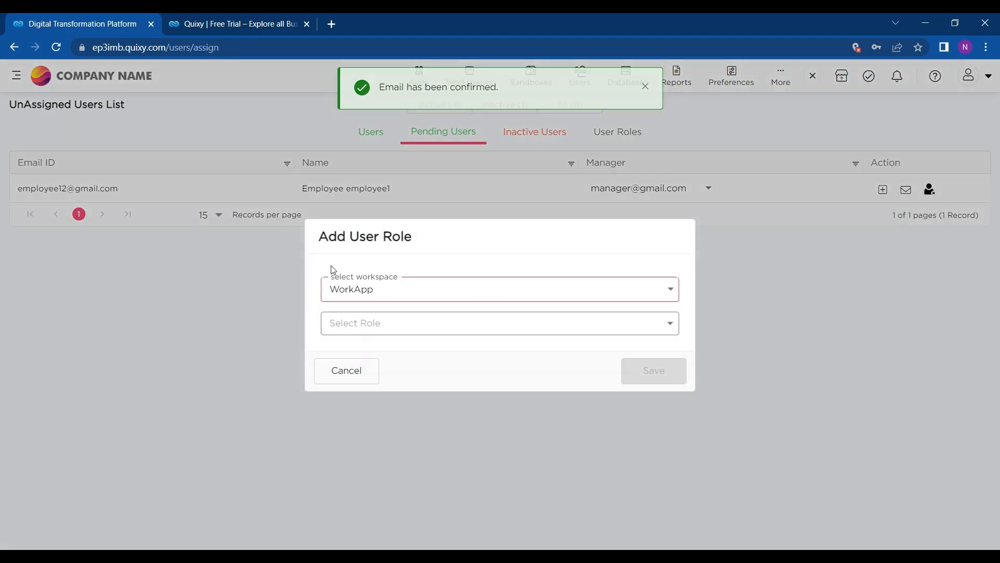
left_click(399, 322)
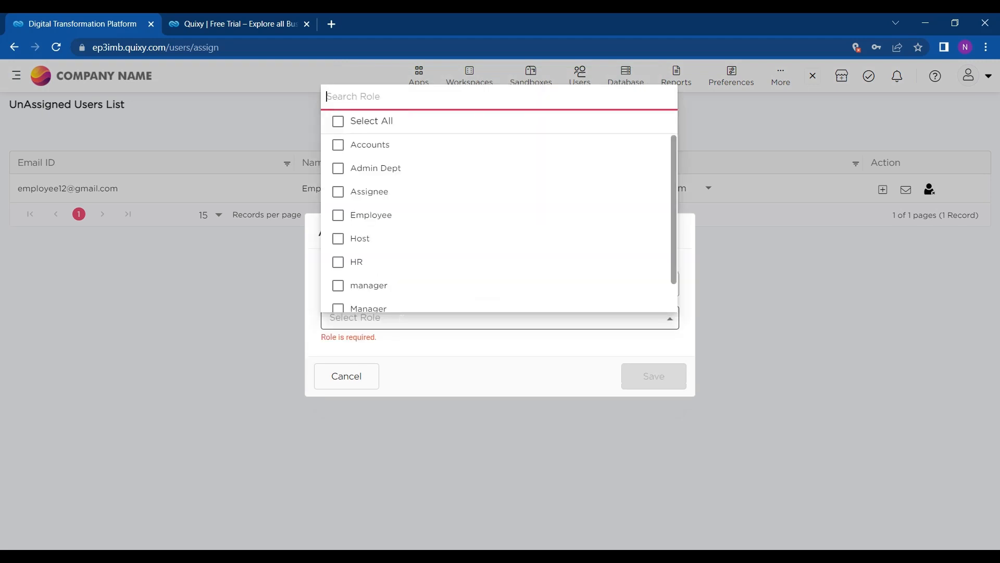
left_click(390, 223)
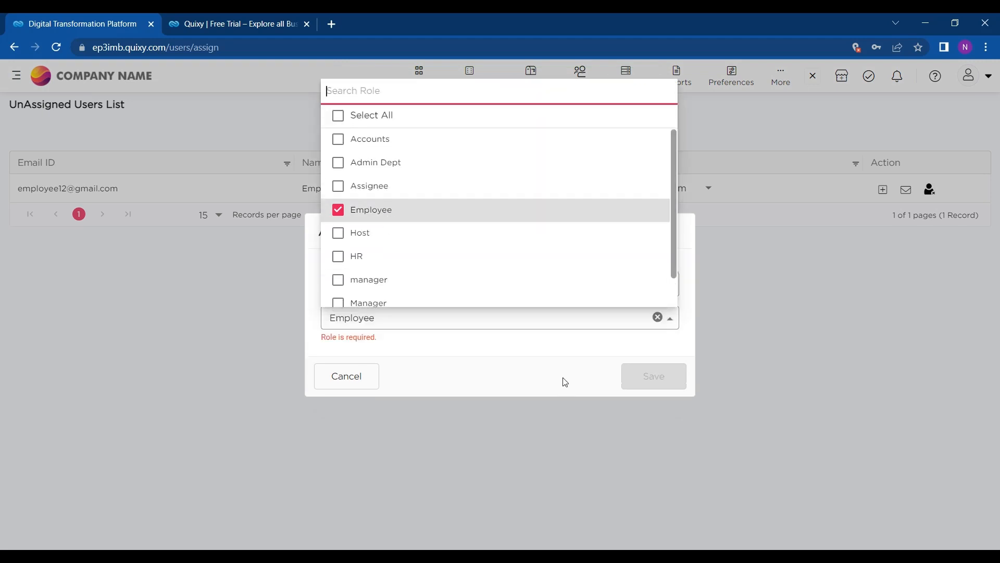
left_click(437, 360)
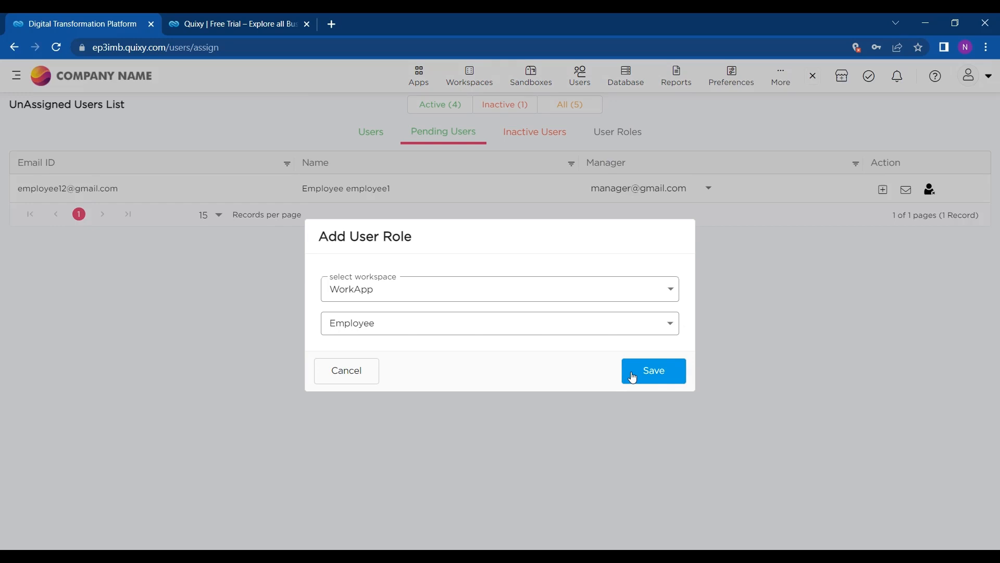
left_click(632, 375)
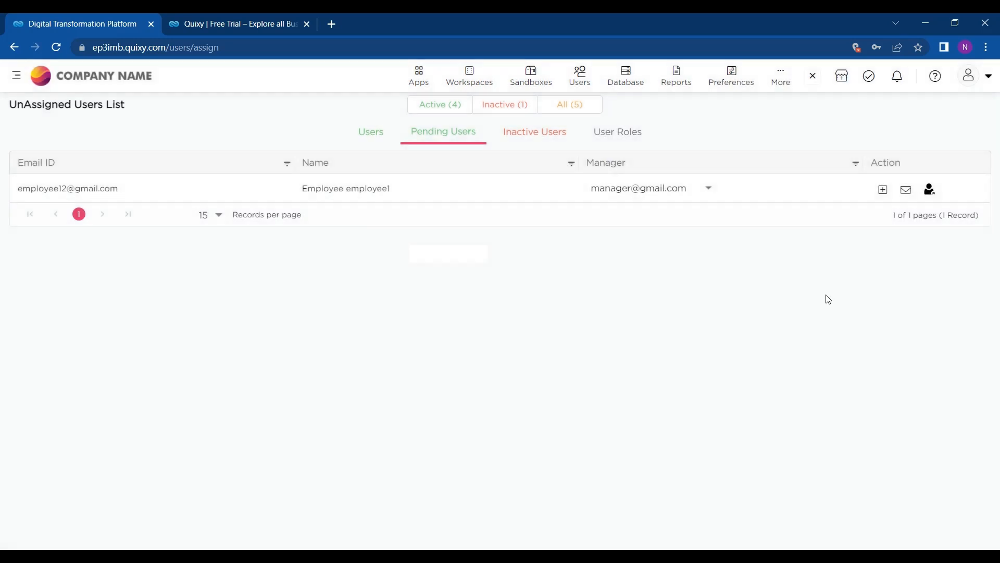
left_click(370, 135)
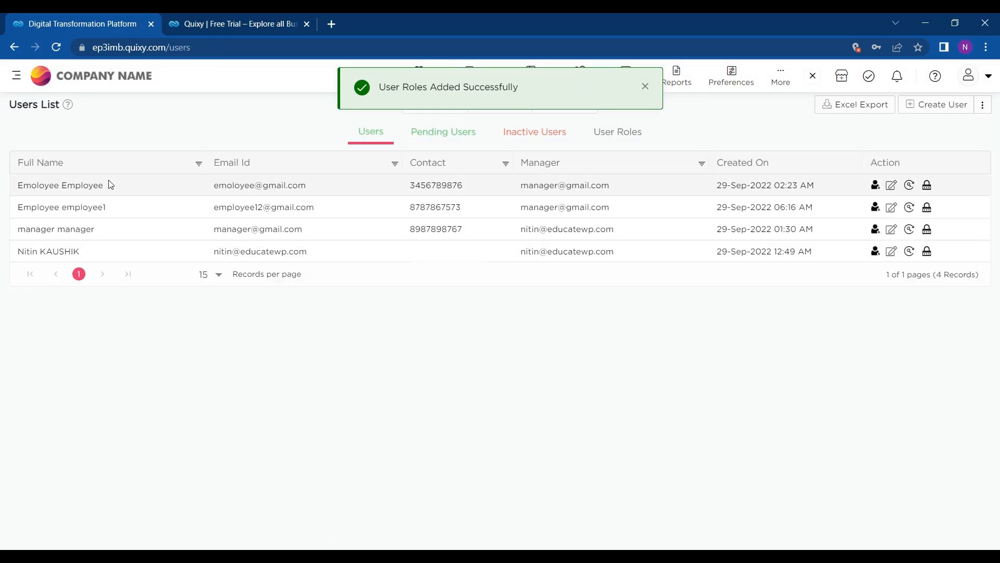
Step: Verify on the User Roles page that the new user has the Employee role, then open the Users menu
left_click(599, 133)
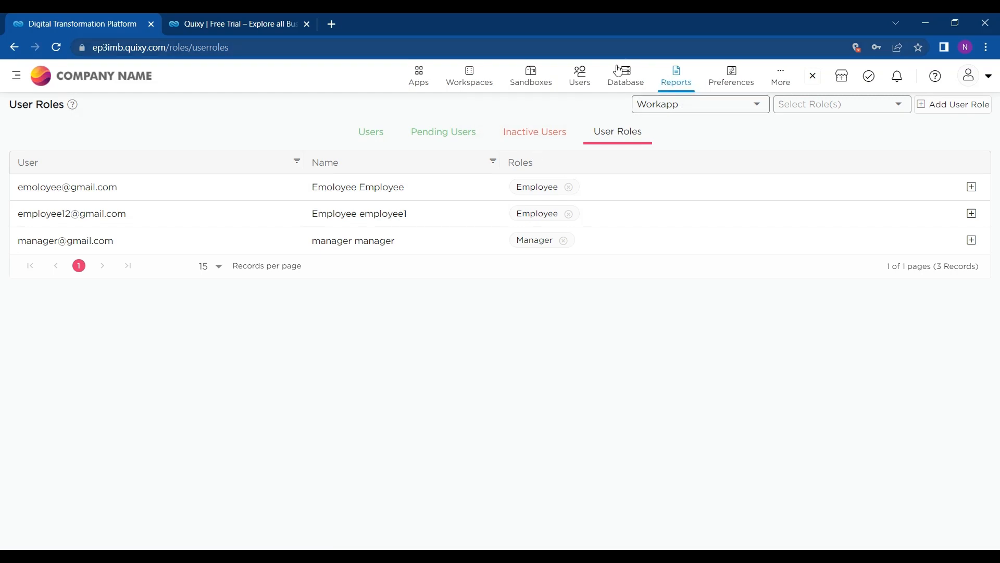
left_click(588, 88)
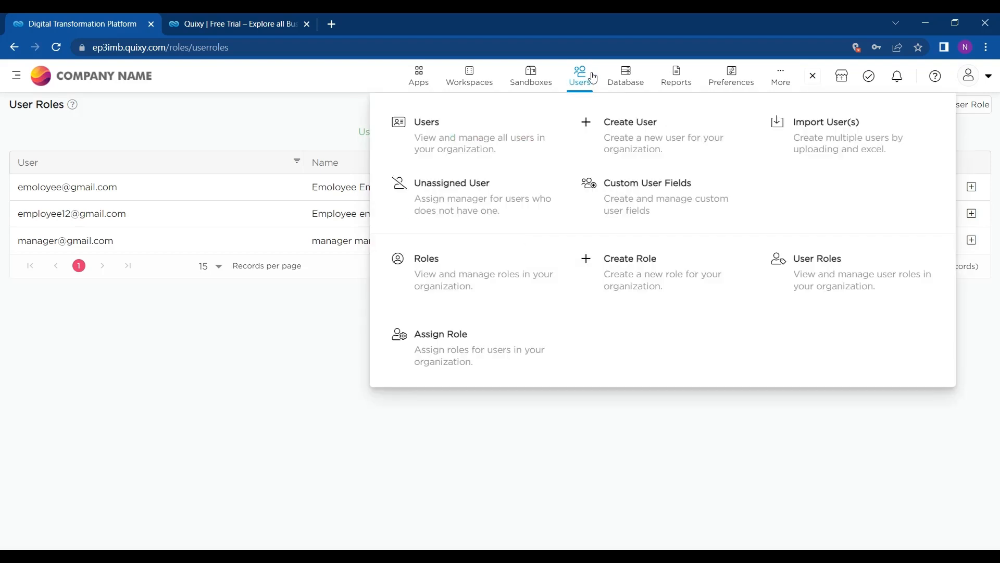
Step: Log out of the administrator account from the profile menu and confirm with Yes
mouse_move(419, 82)
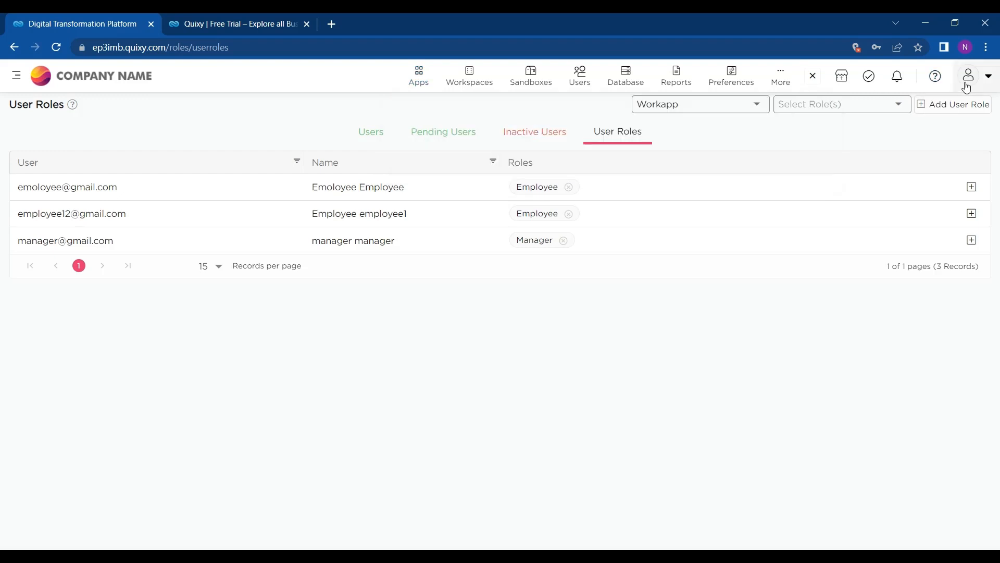
left_click(966, 86)
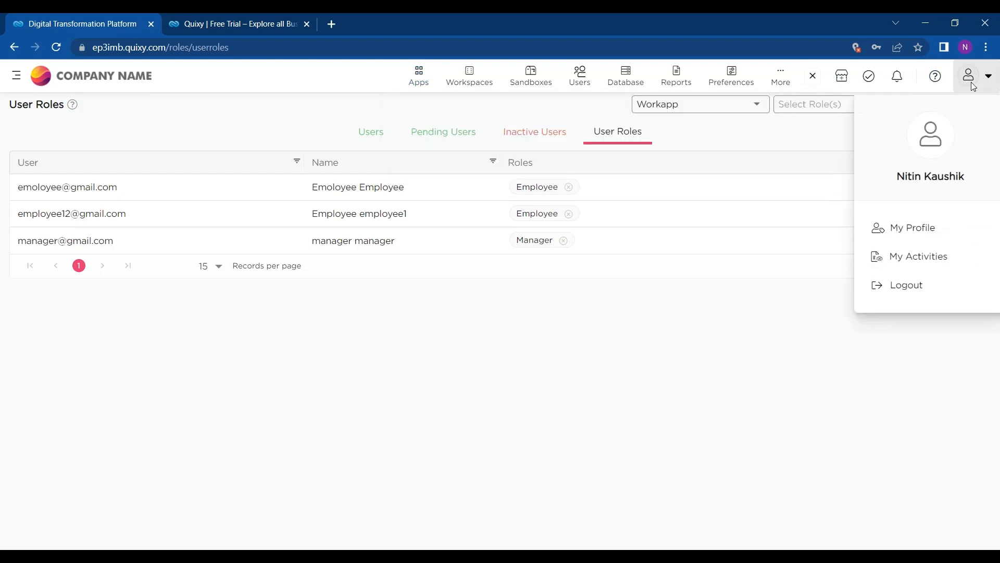
left_click(909, 286)
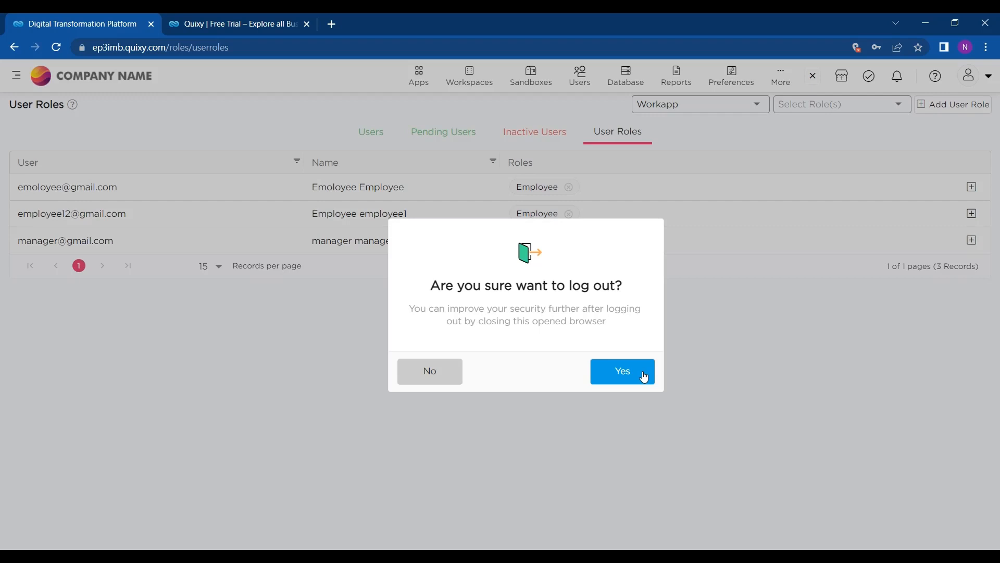
left_click(644, 376)
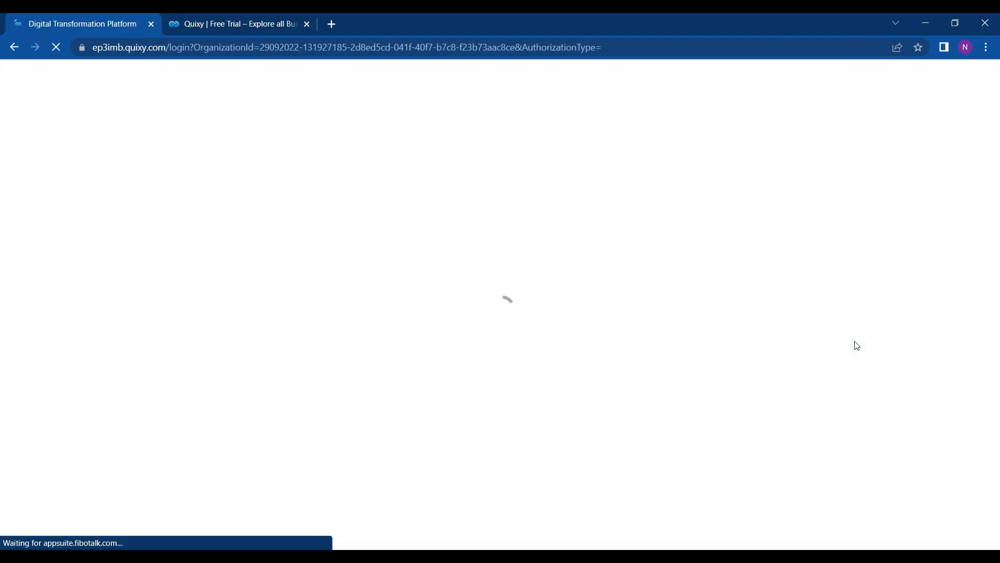
Step: Sign in as the employee with the browser's saved username and password, and save the password in Chrome
left_click_drag(645, 285, 509, 295)
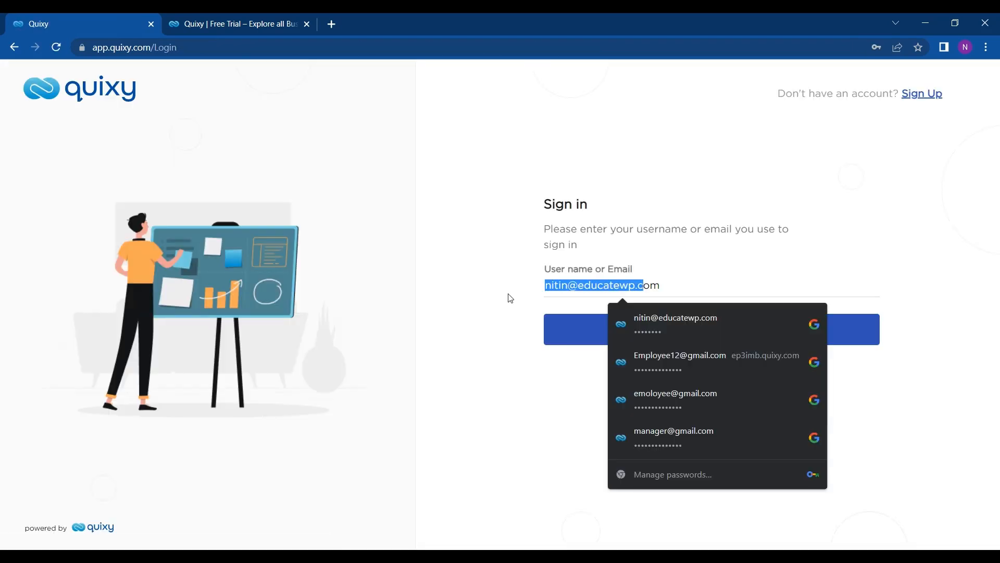
left_click(700, 359)
left_click(670, 337)
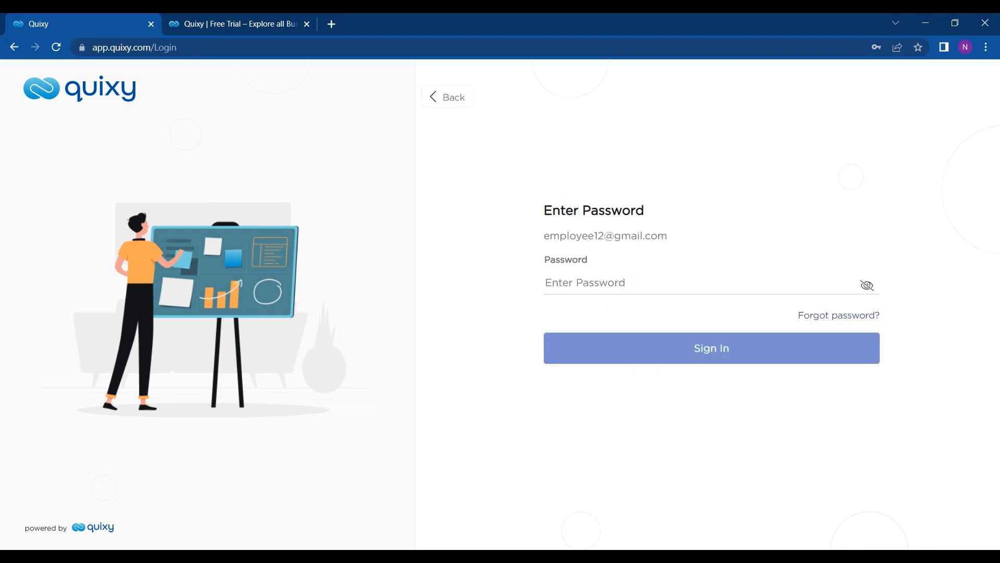
left_click(653, 356)
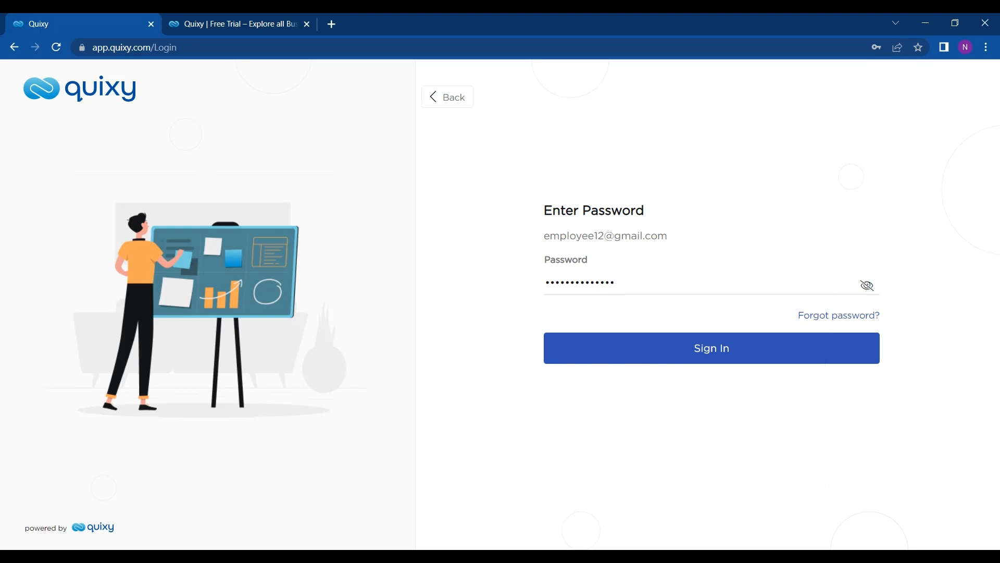
left_click(615, 282)
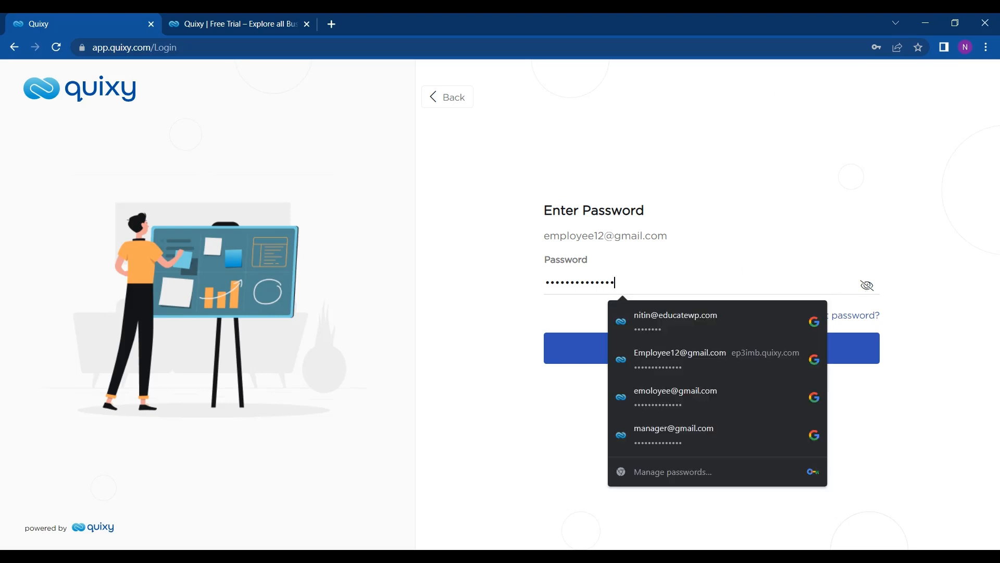
left_click(669, 354)
left_click(660, 358)
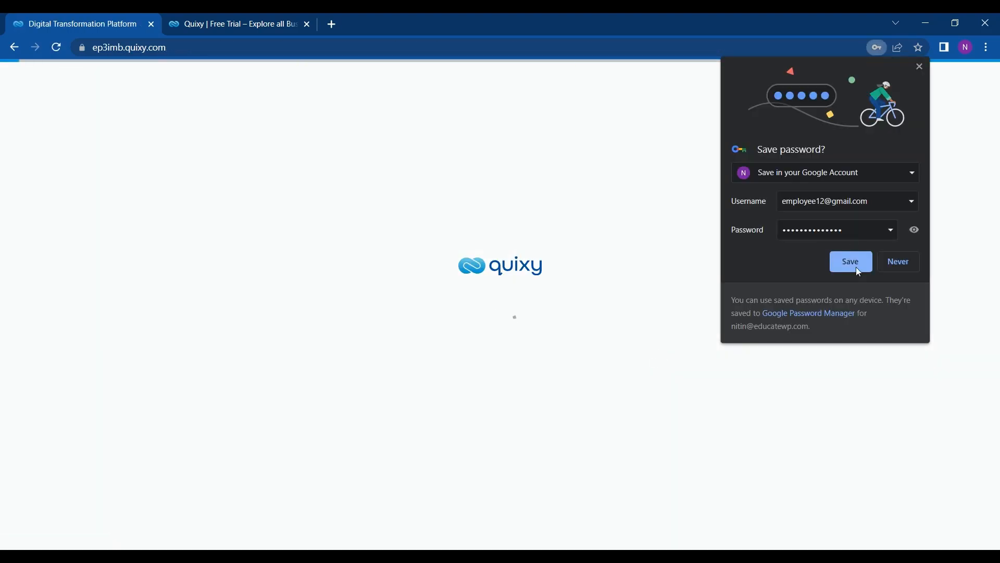
left_click(855, 269)
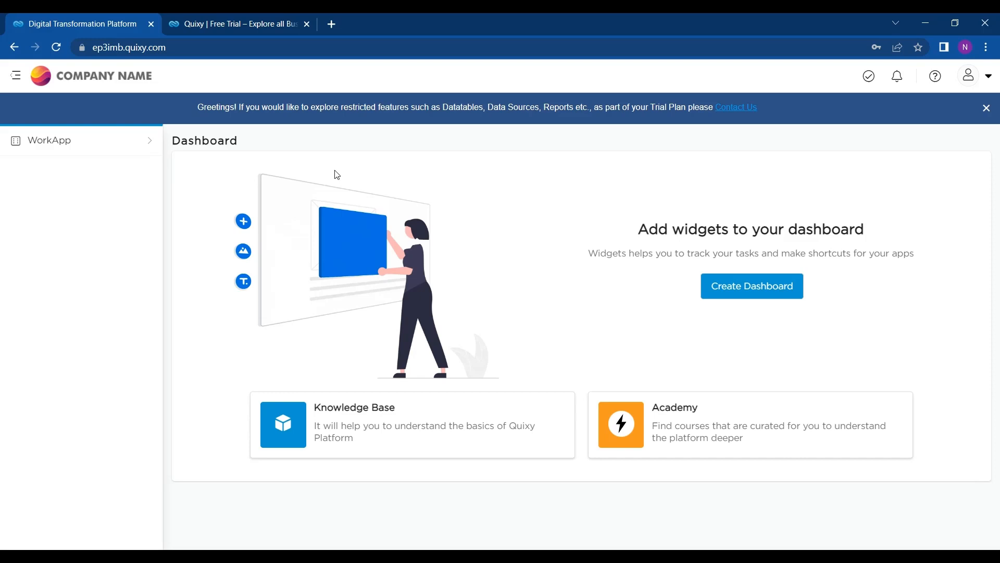
Step: Open a new WorkApp Meeting Brief form with the employee's e-mail and date 30-Sep-2022
left_click(77, 149)
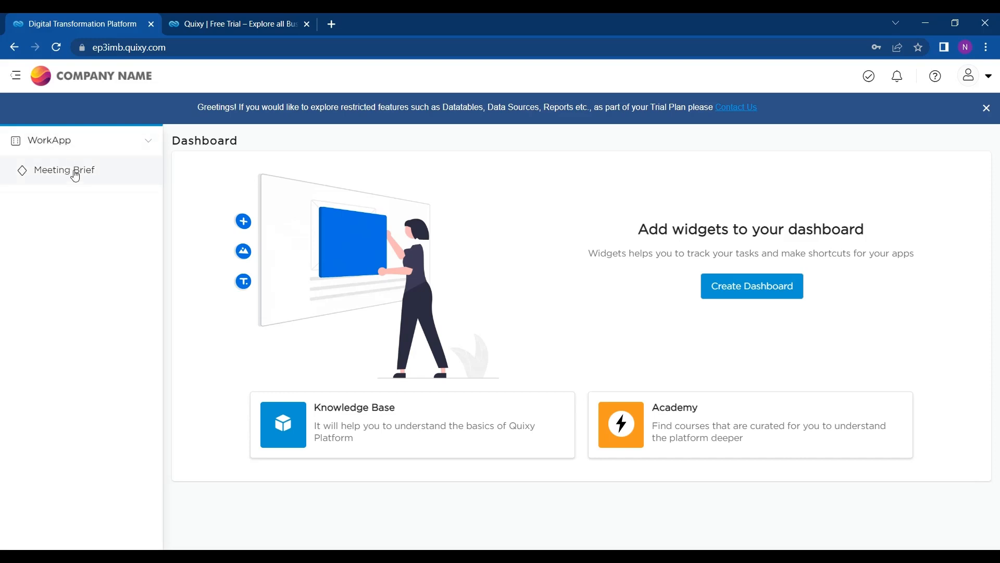
left_click(76, 178)
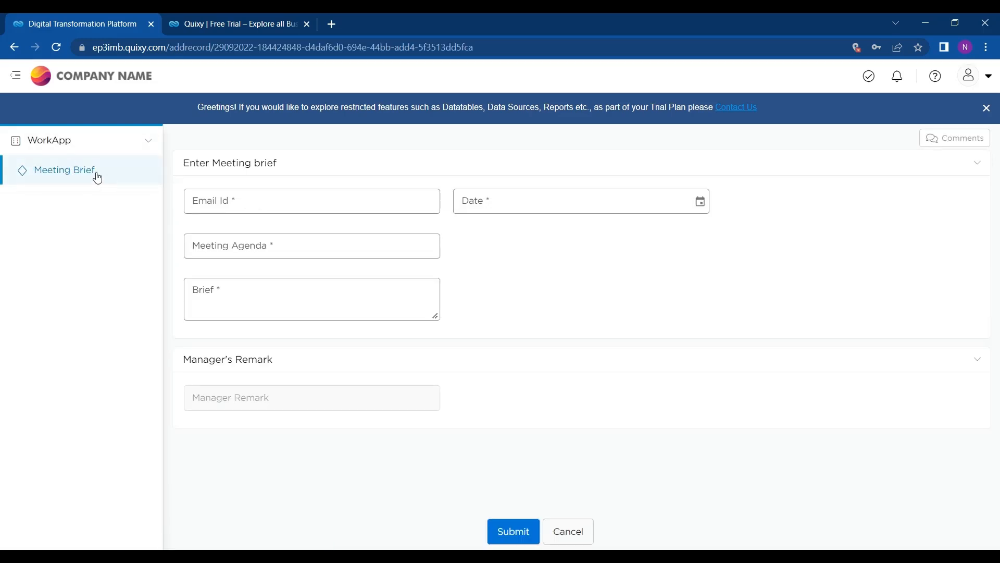
left_click(250, 203)
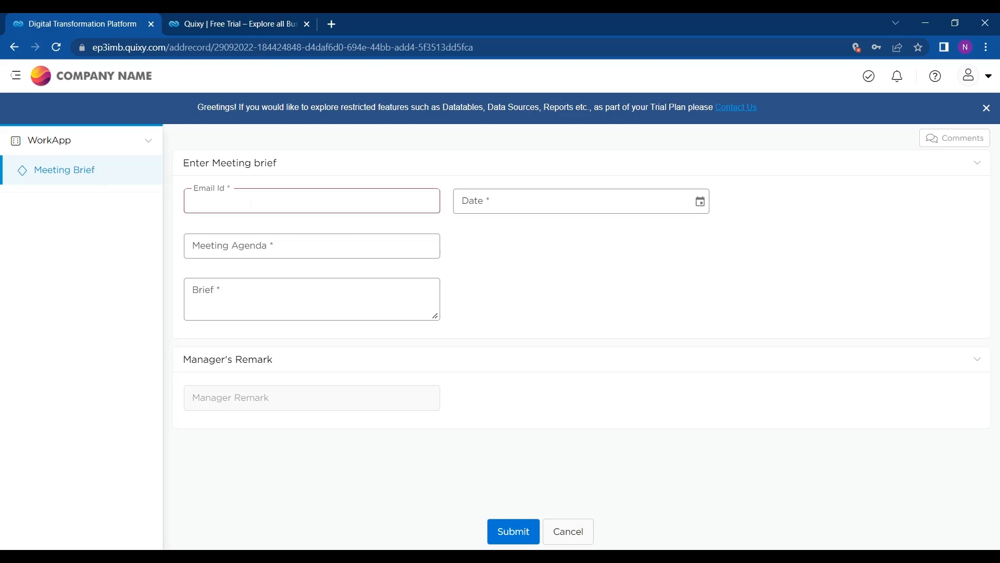
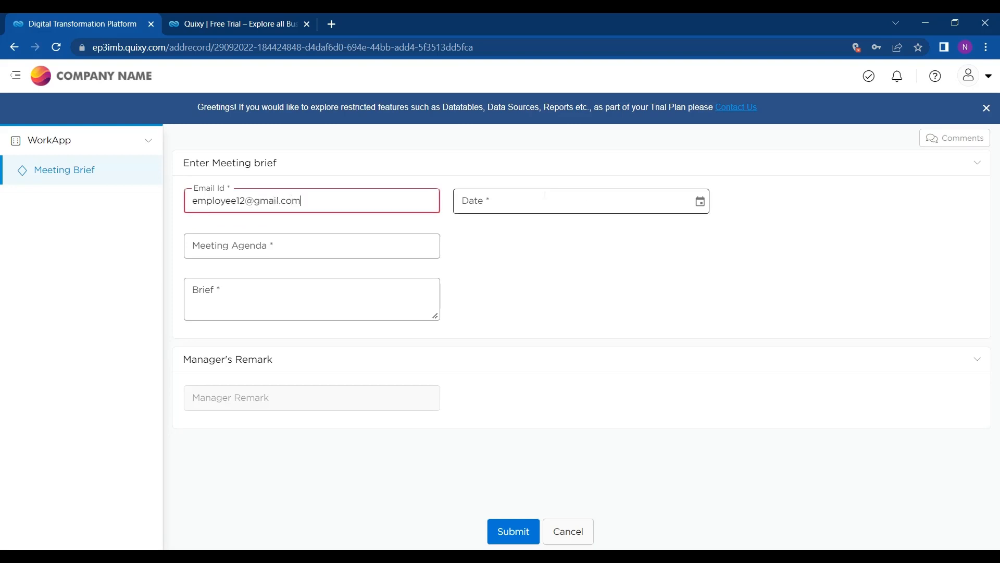
left_click(701, 203)
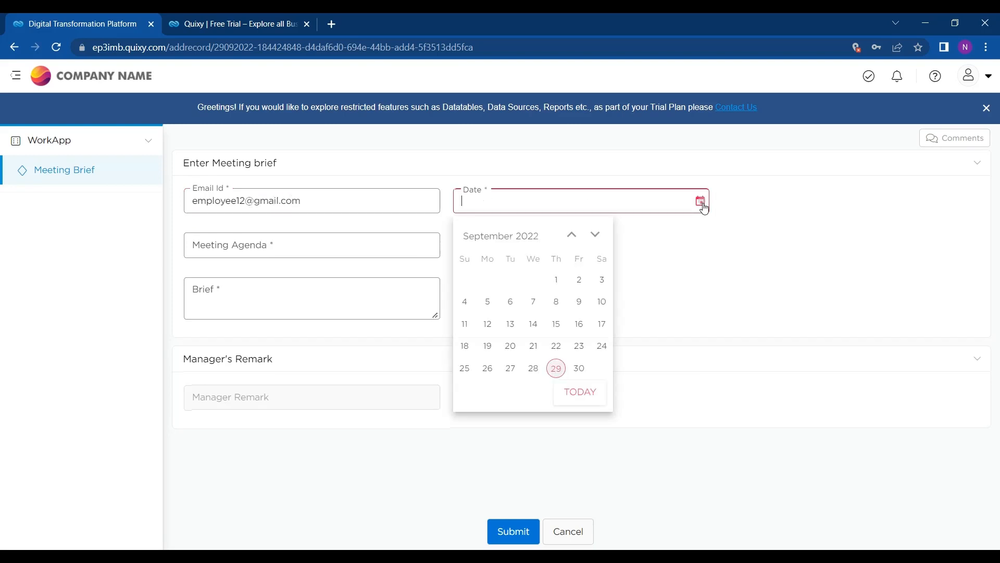
left_click(579, 369)
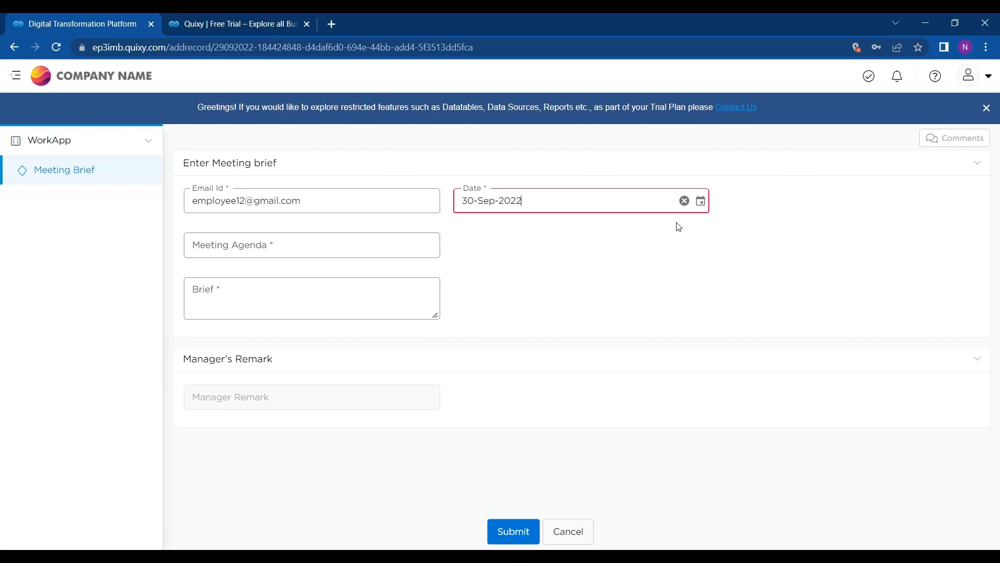
Step: Enter agenda 'NEW STEPS IN TALENT ACQUISITION' and a brief about added new steps, then submit
left_click(311, 244)
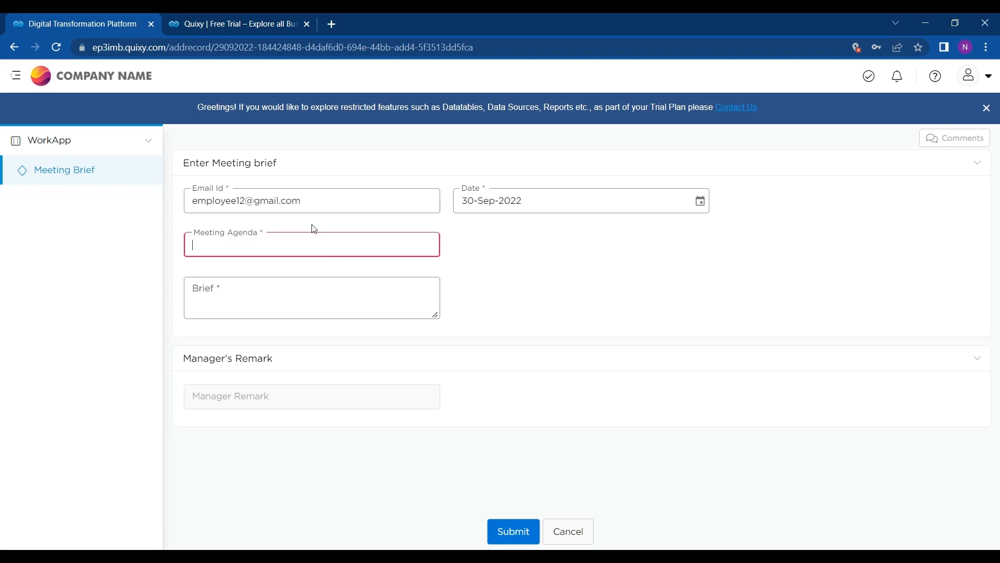
type("NEW STEPS IN TALENT AC")
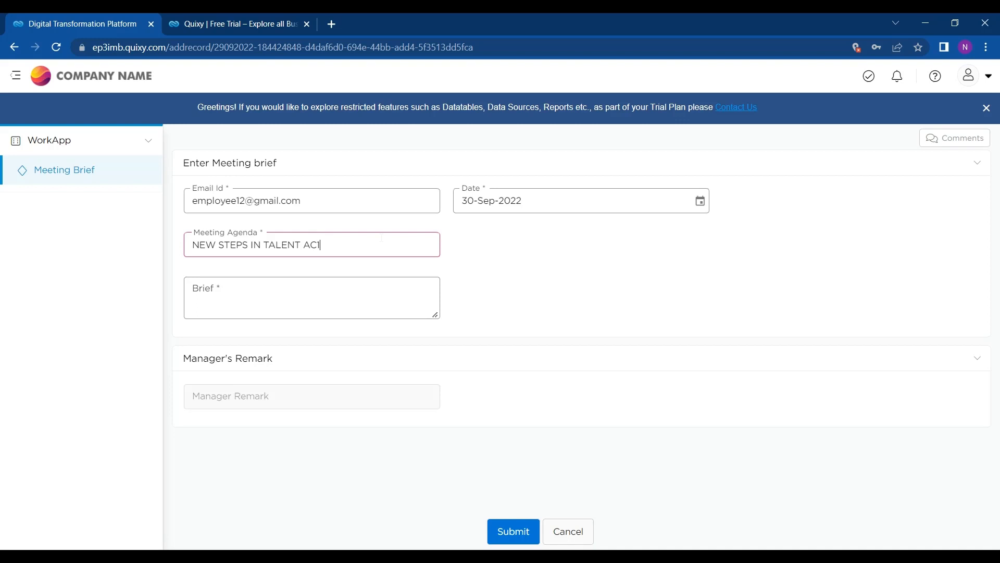
key("Caps_Lock")
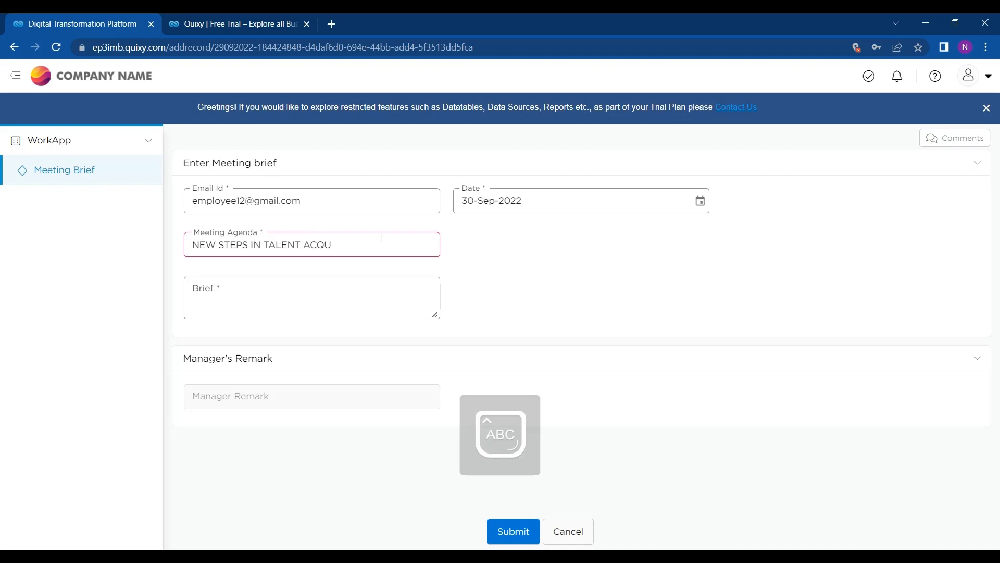
type("QUISITION")
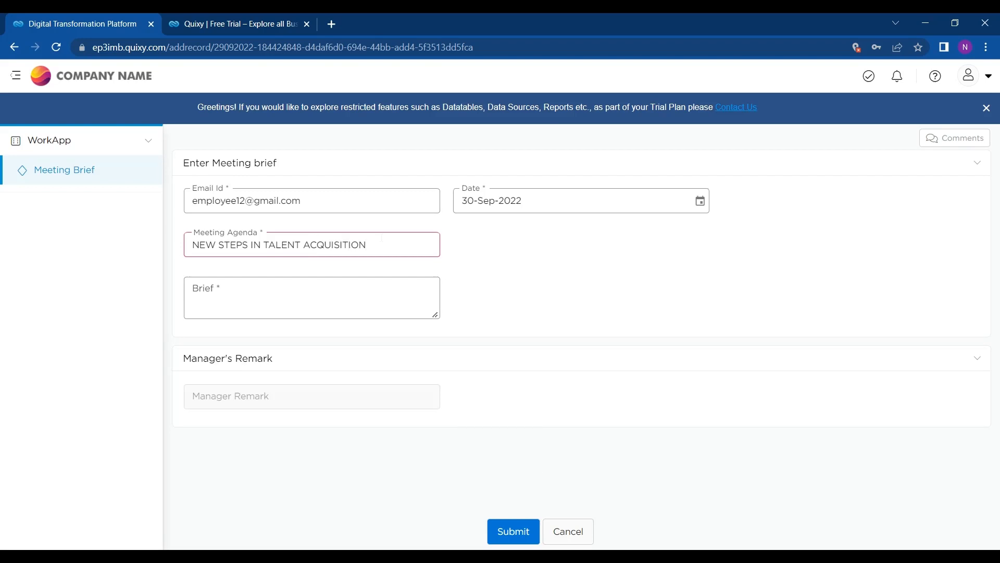
left_click(348, 285)
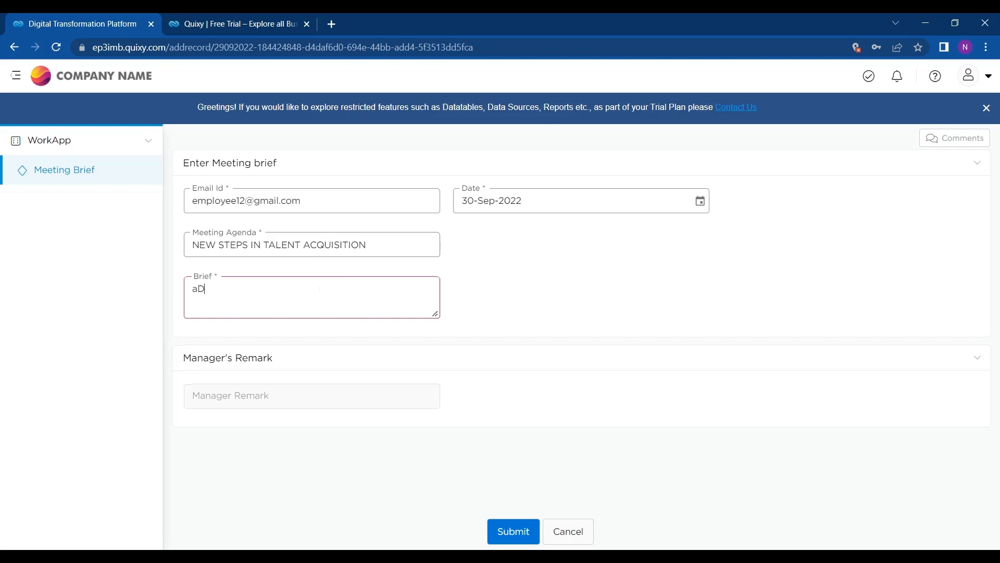
type("aDD")
key("BackSpace")
key("BackSpace")
key("Caps_Lock")
type("dd")
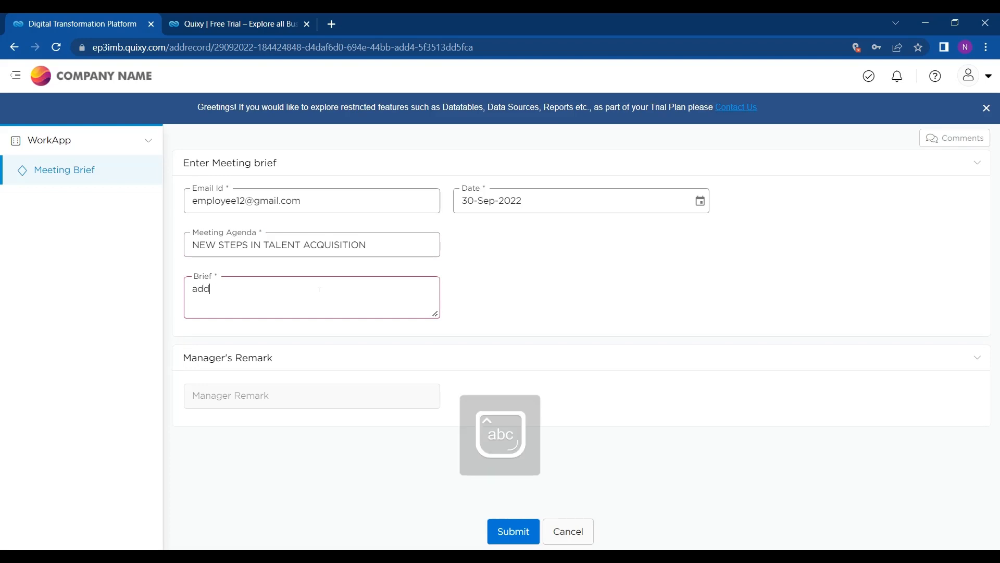
type("ed new steps")
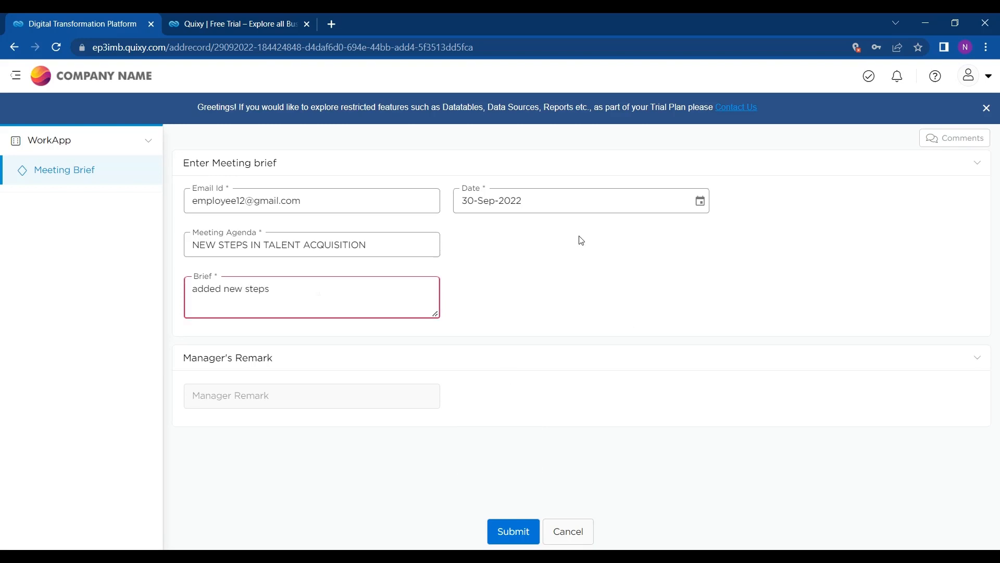
left_click(525, 530)
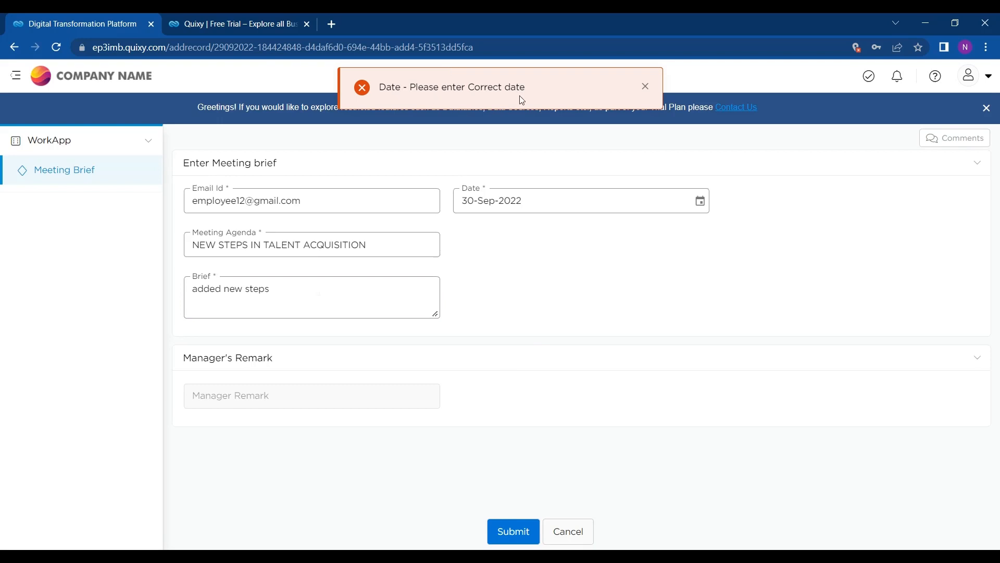
Step: Change the meeting date to 28-Sep-2022, submit the brief, and view the saved record
left_click(700, 204)
left_click(556, 367)
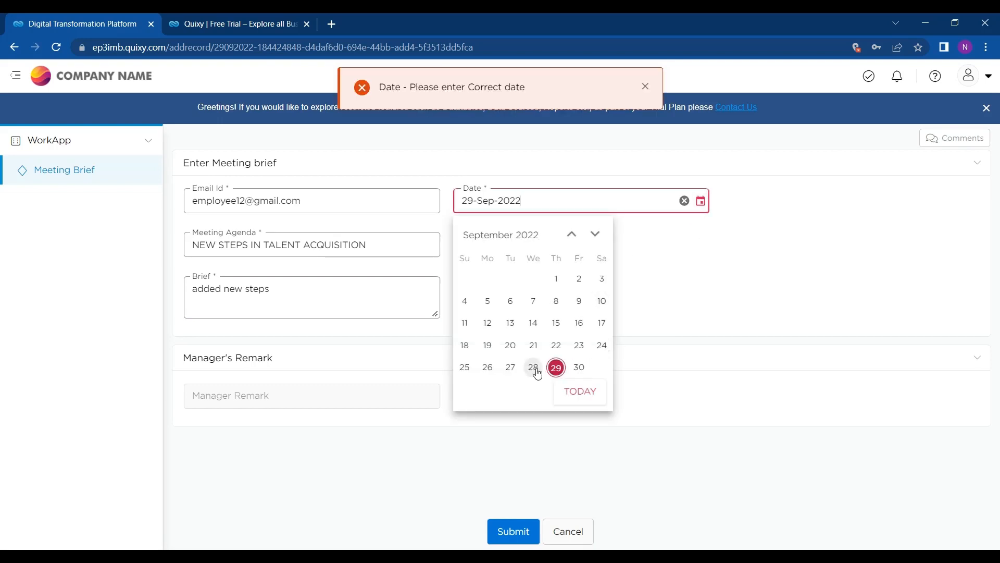
left_click(533, 368)
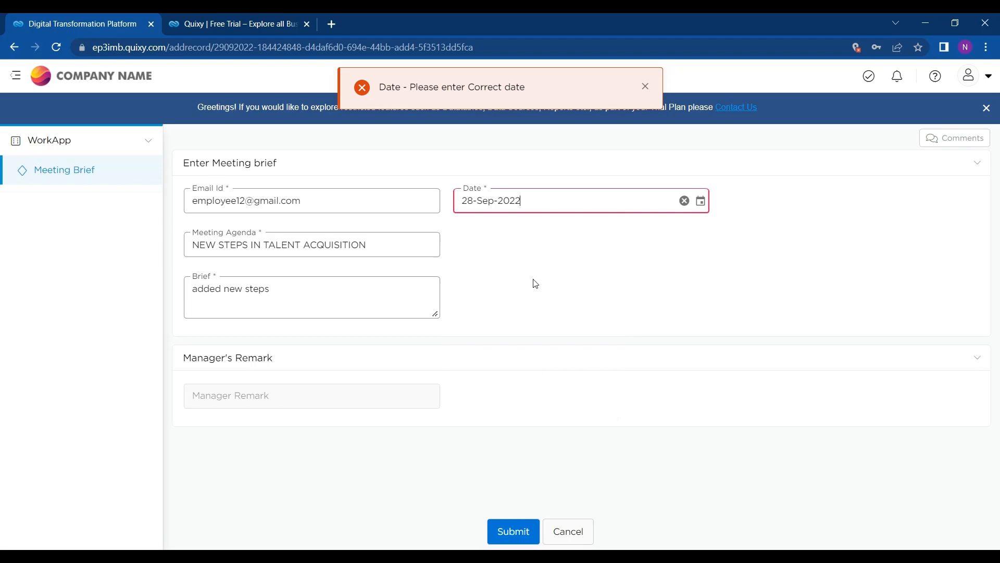
left_click(518, 534)
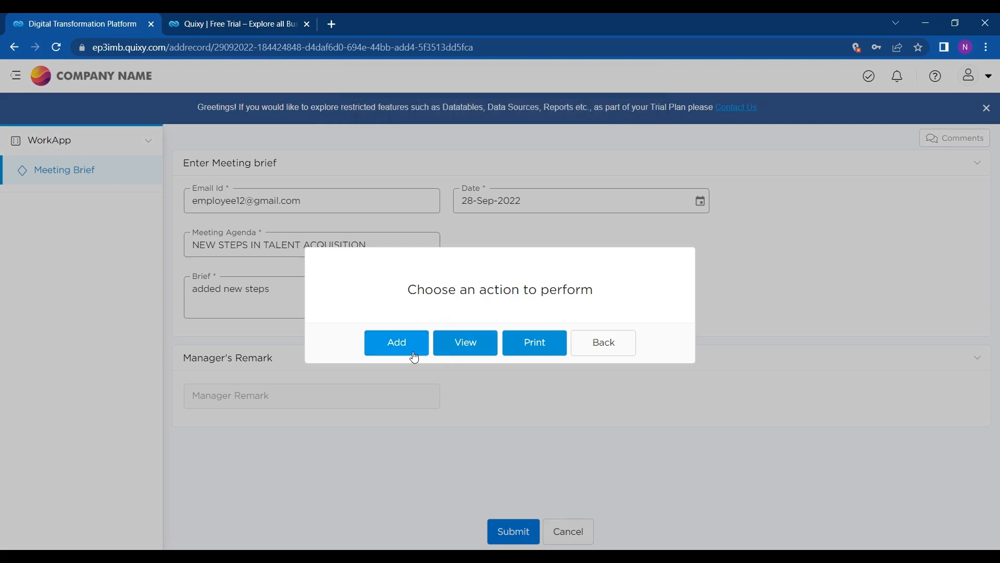
left_click(457, 353)
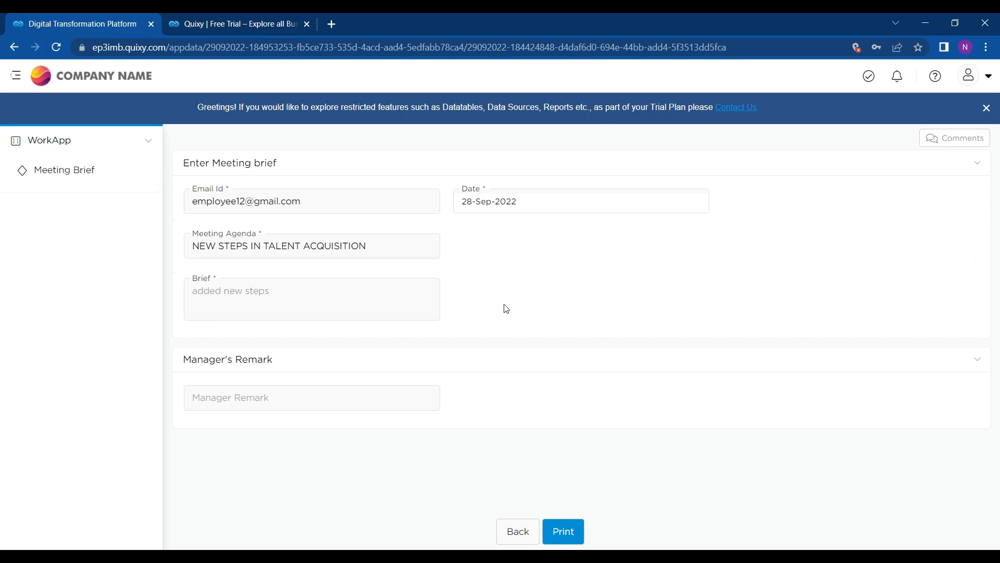
Step: Log out of the employee account and confirm
left_click(971, 76)
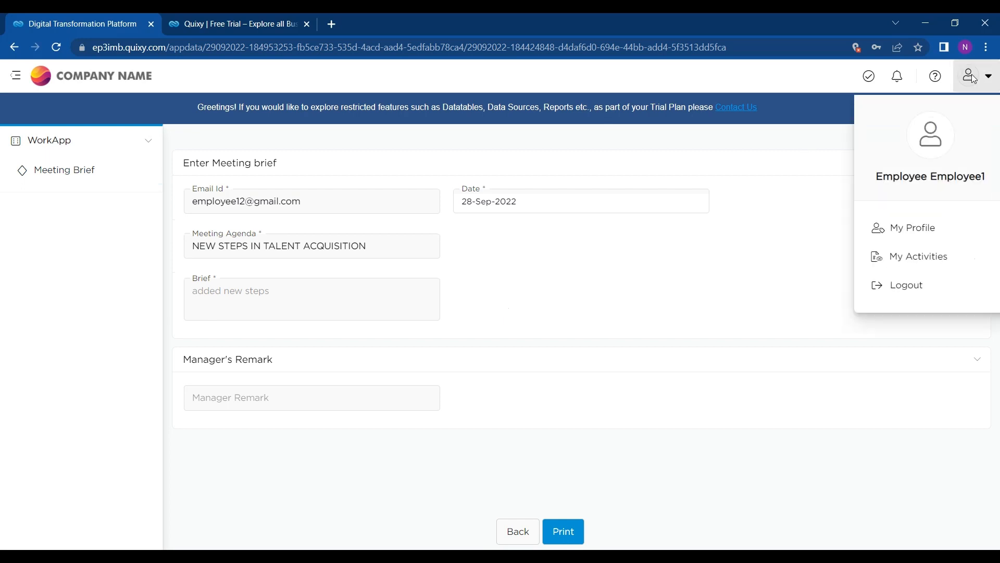
left_click(913, 287)
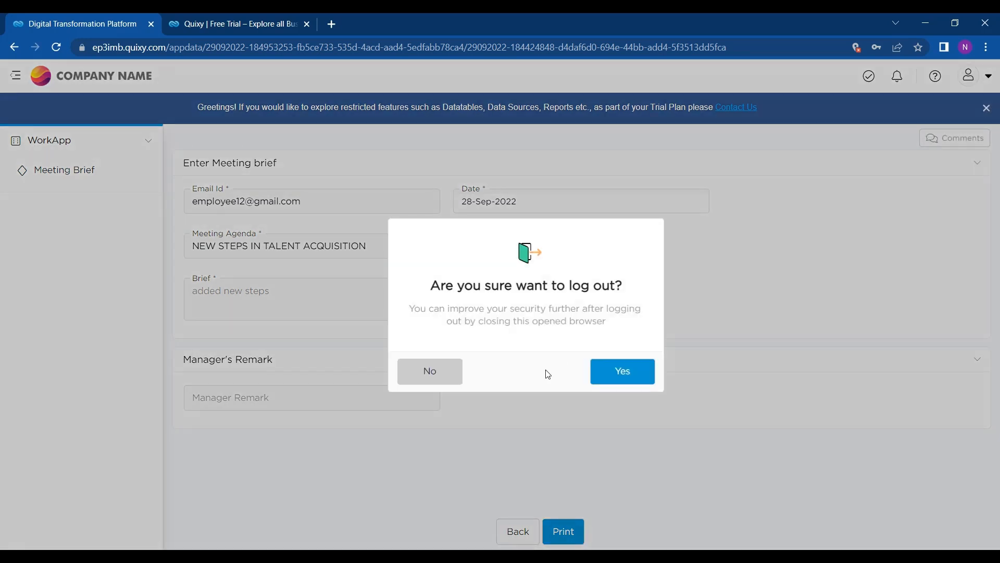
left_click(612, 375)
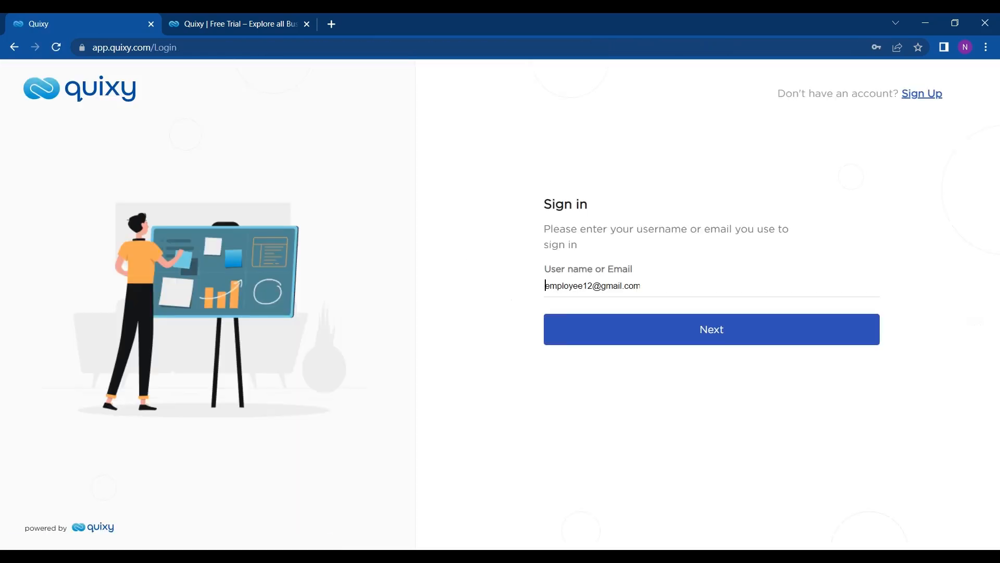
Step: Sign in as the manager using the browser's saved login and password
left_click(545, 287)
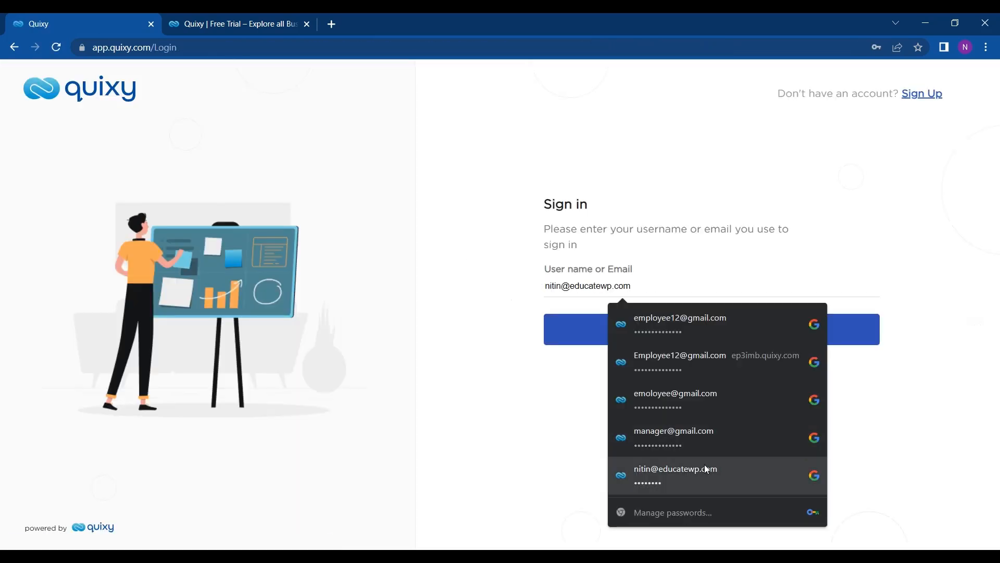
left_click(709, 451)
left_click(666, 326)
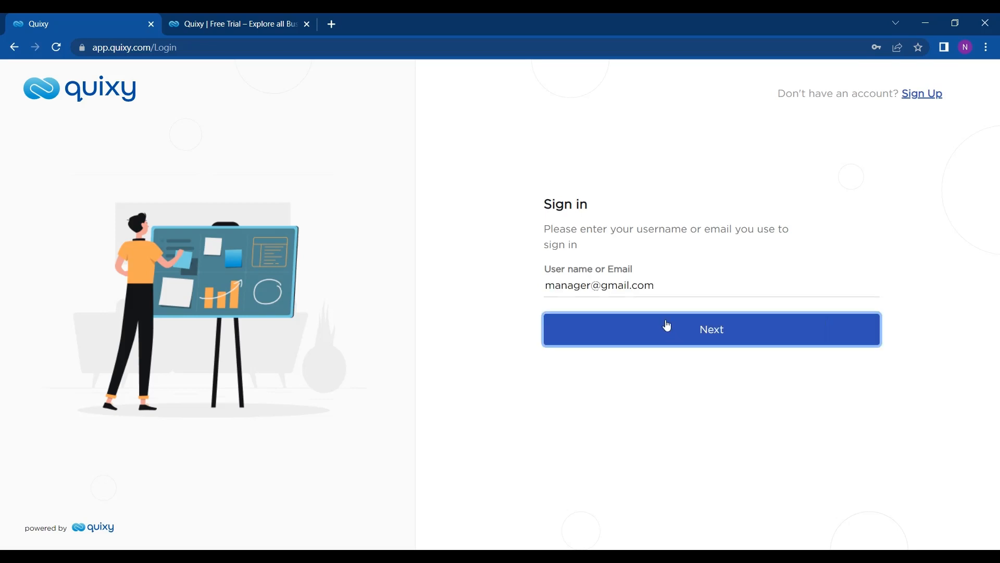
left_click(693, 285)
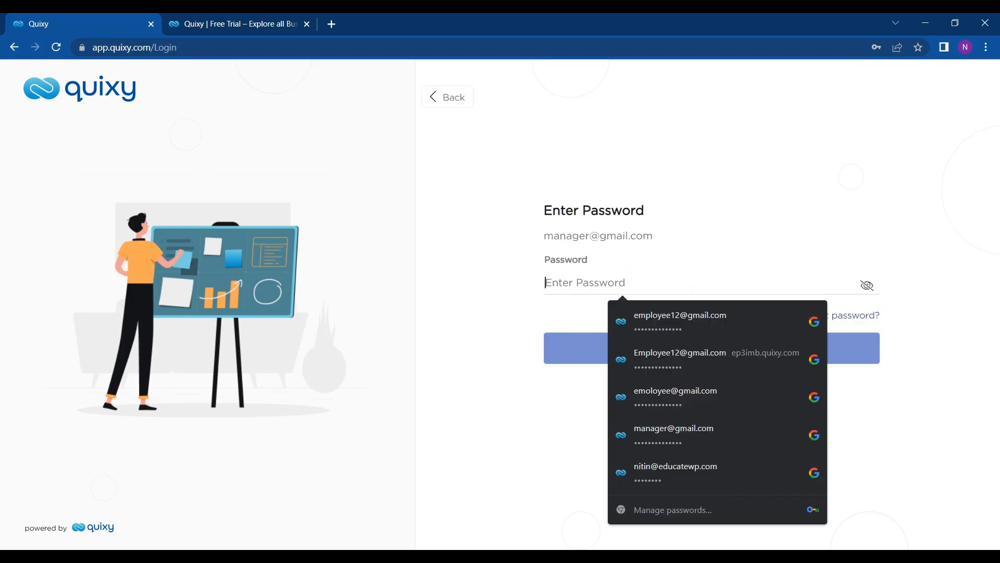
left_click(677, 427)
left_click(636, 357)
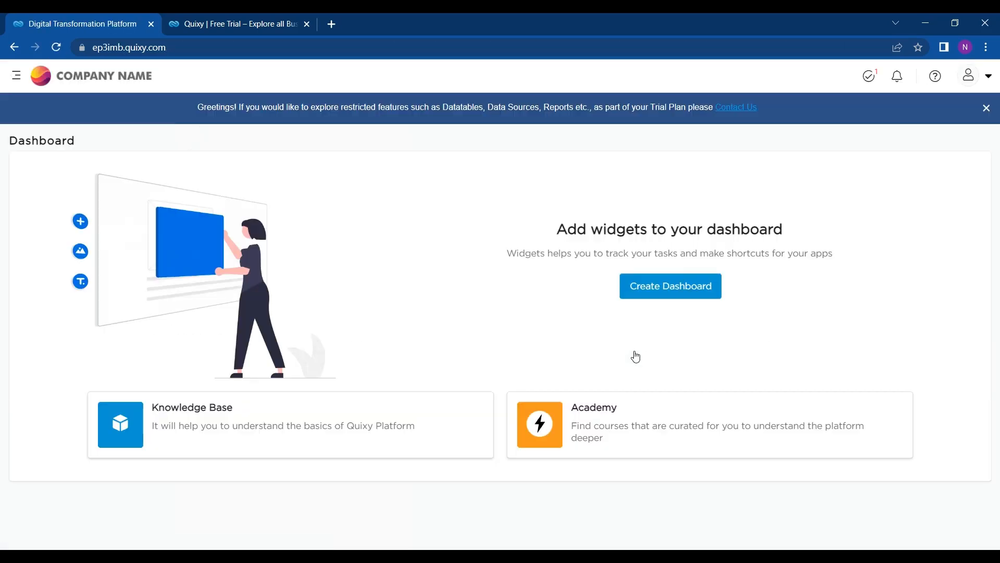
Step: Open My Tasks and the 'Meeting Brief App Needs Action for Step 3' task
scroll(655, 329, "down", 1)
scroll(658, 329, "up", 1)
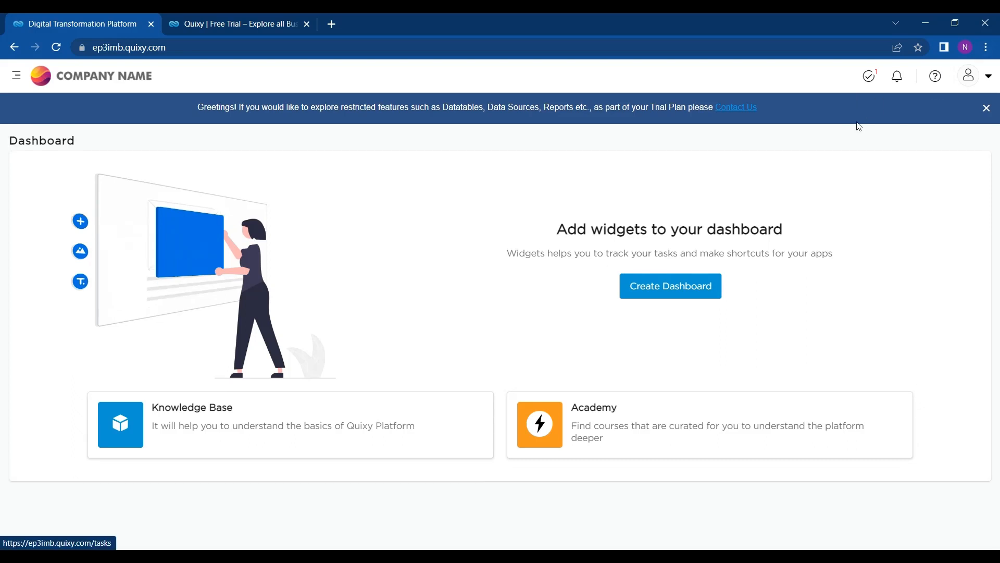
left_click(871, 83)
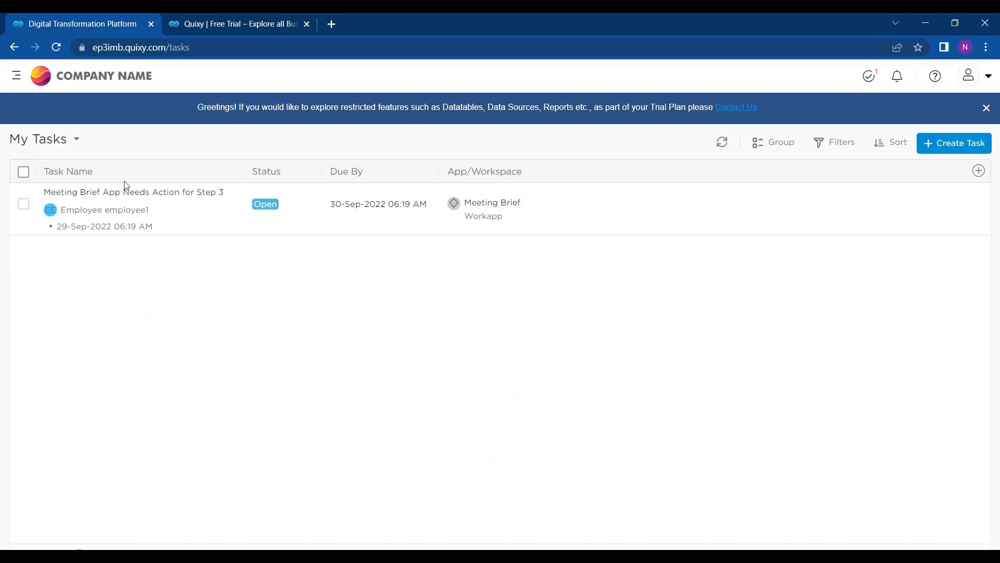
left_click(165, 225)
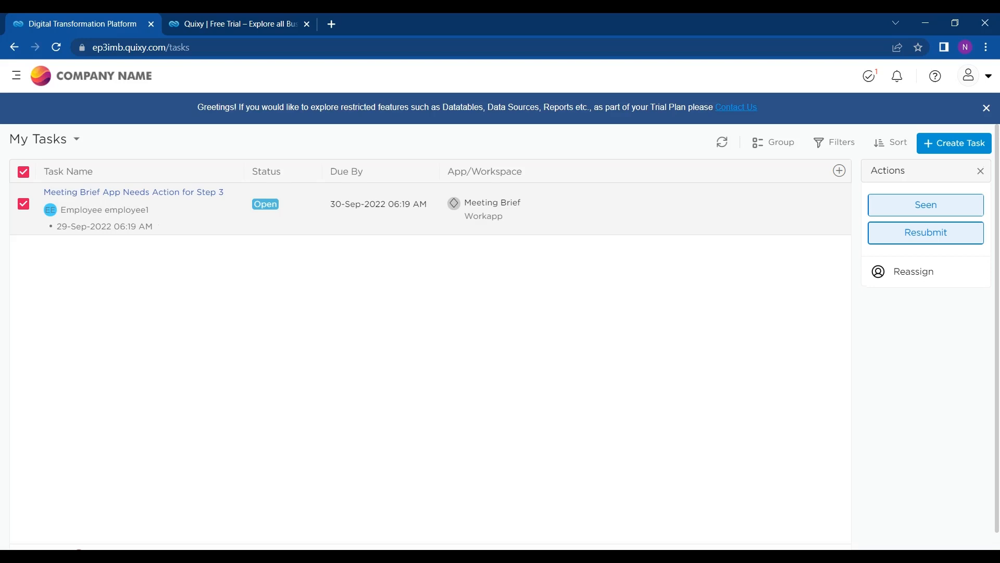
left_click_drag(131, 226, 91, 192)
left_click(104, 192)
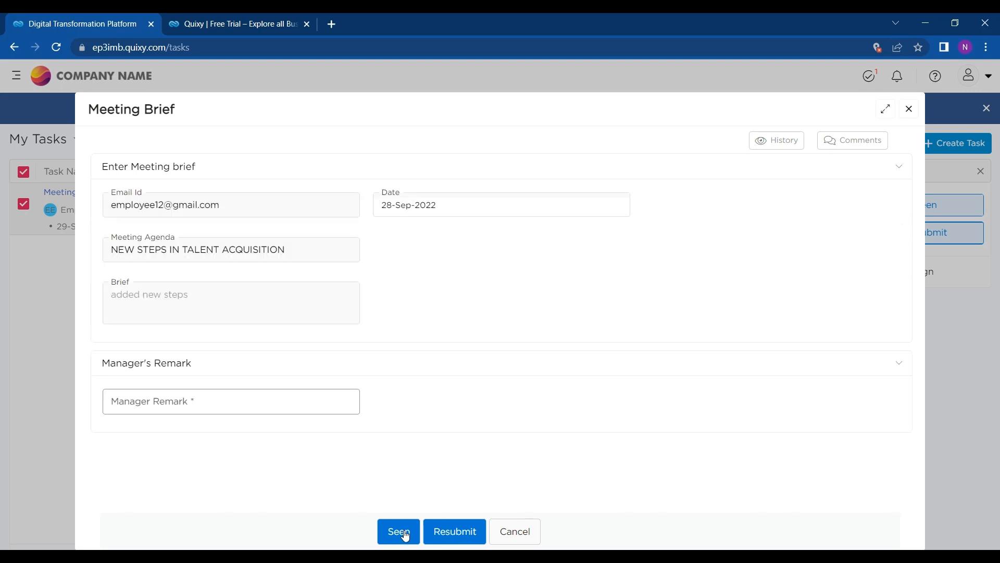
Step: Write the manager remark 'Add more points' and resubmit the brief to the employee
left_click(286, 405)
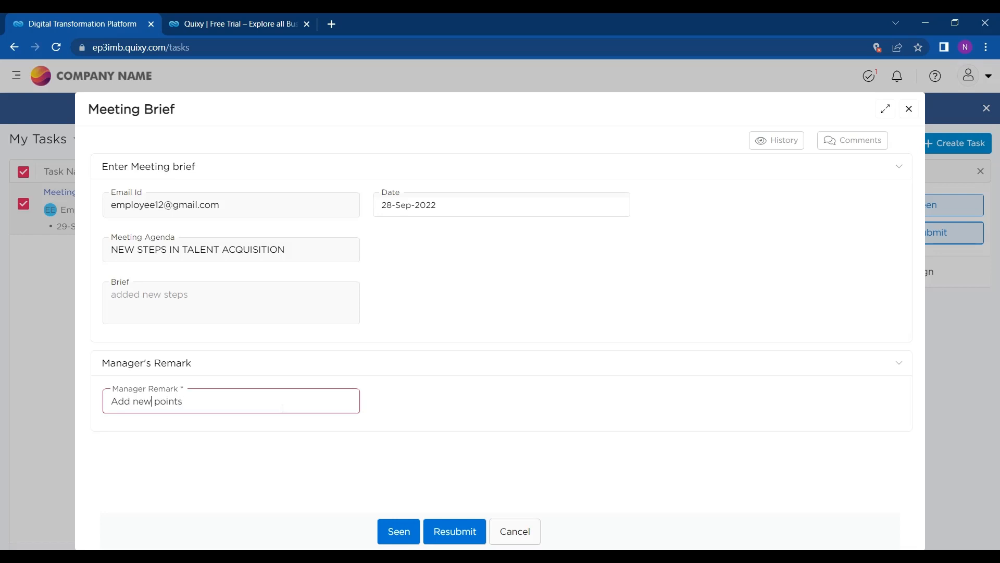
key("BackSpace")
key("BackSpace")
key("BackSpace")
type("more")
left_click(472, 532)
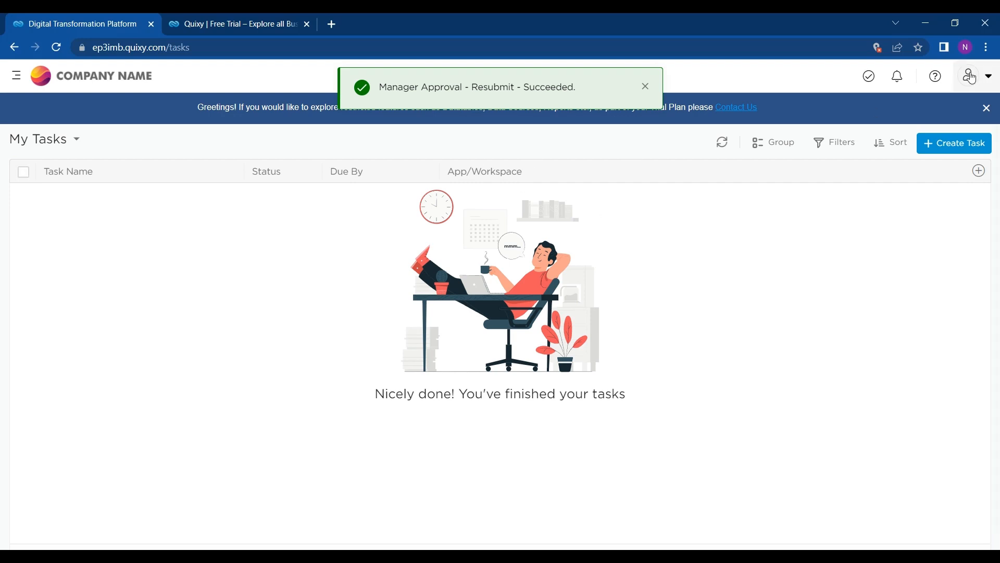
Step: Log out of the manager account and confirm
left_click(989, 79)
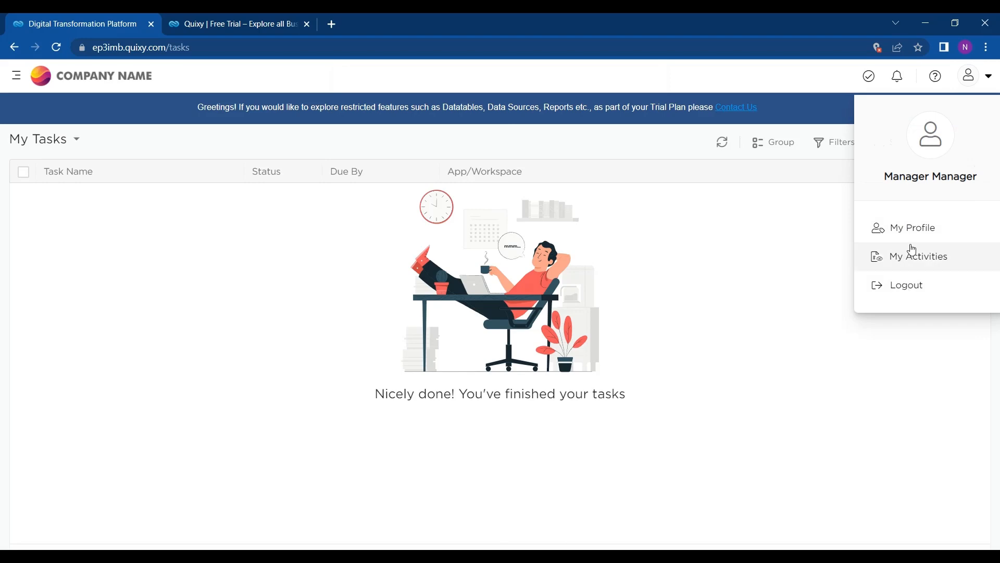
left_click(906, 292)
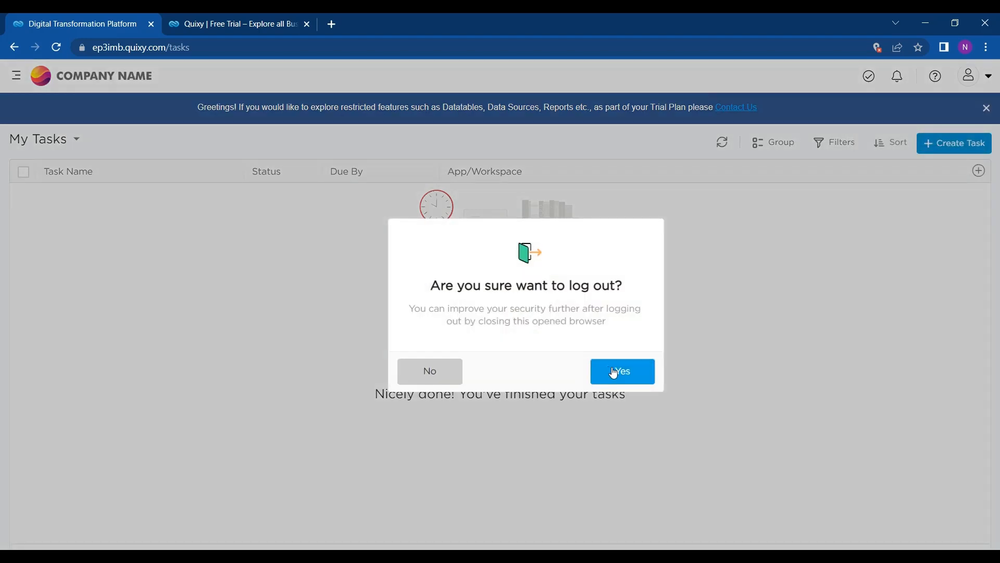
left_click(614, 372)
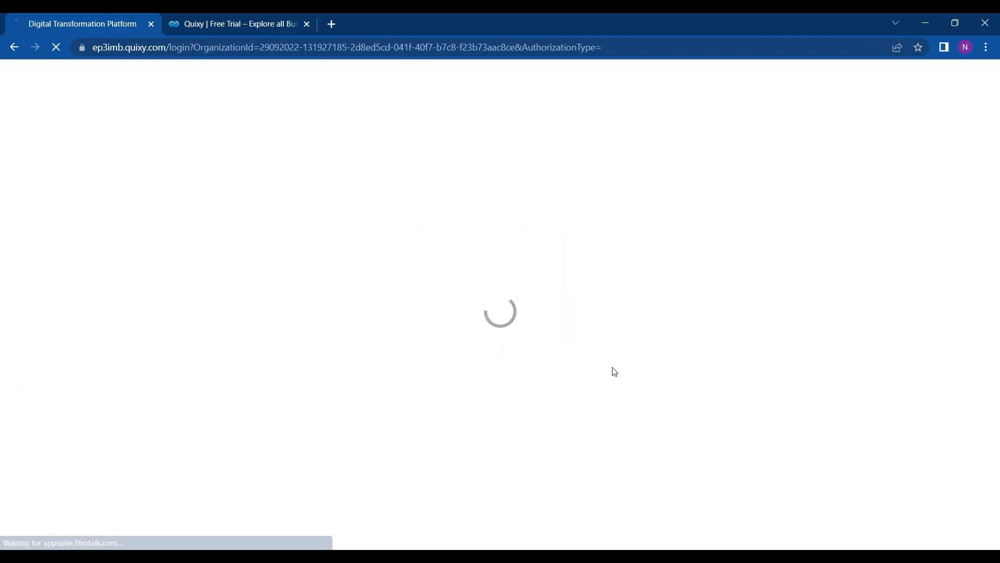
Step: Sign in as the employee using the browser's saved login and password
left_click(672, 286)
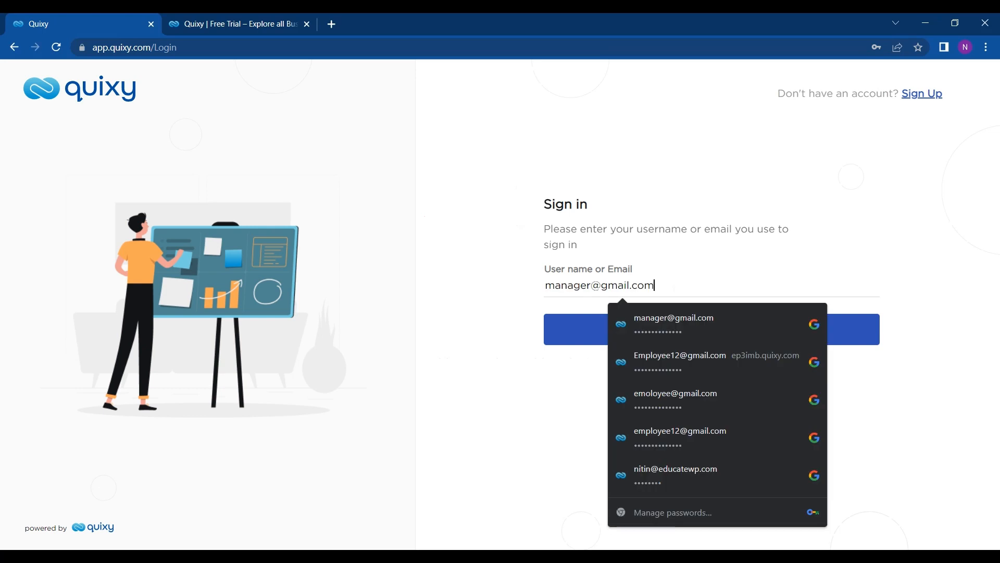
left_click(681, 364)
left_click(602, 332)
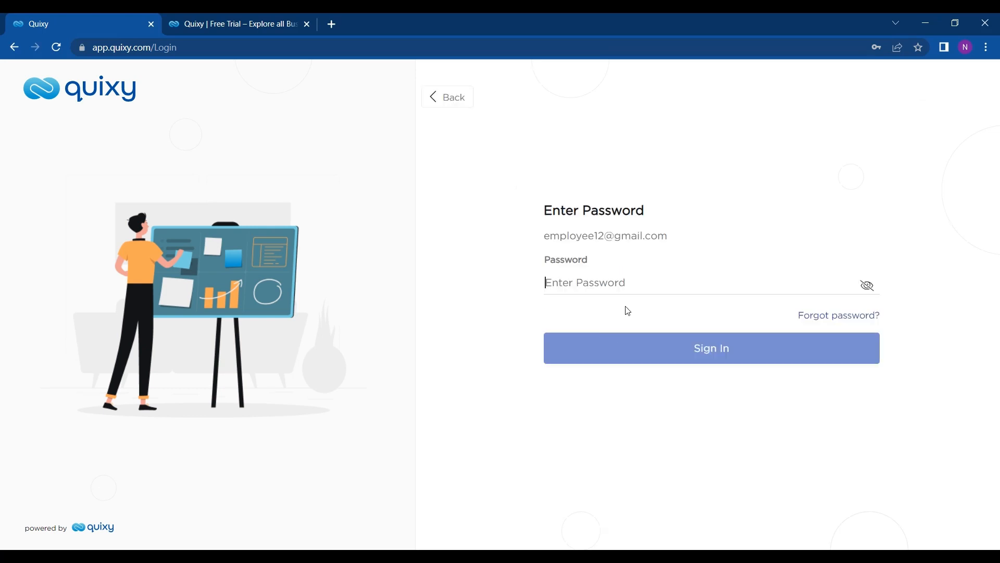
left_click(656, 358)
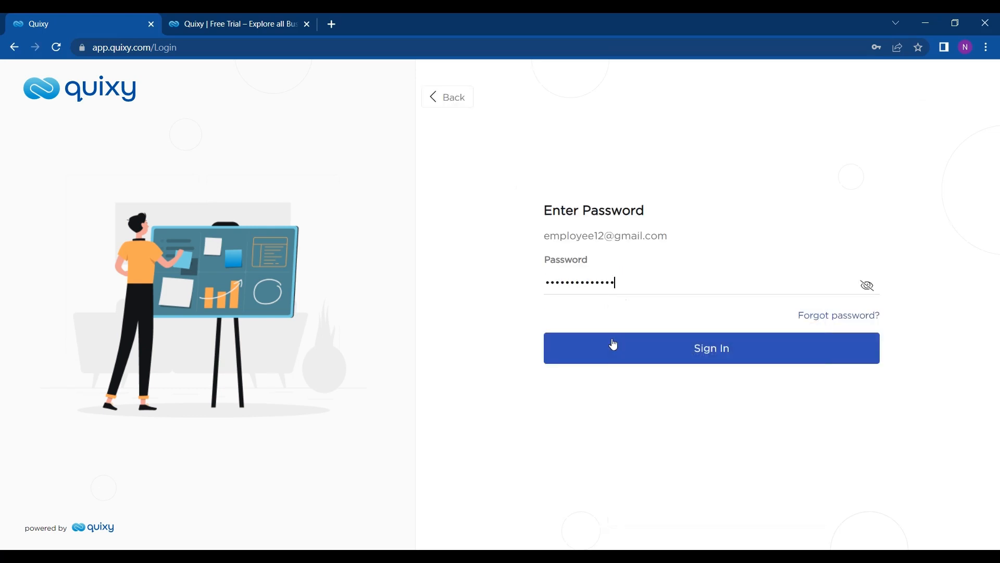
left_click(613, 344)
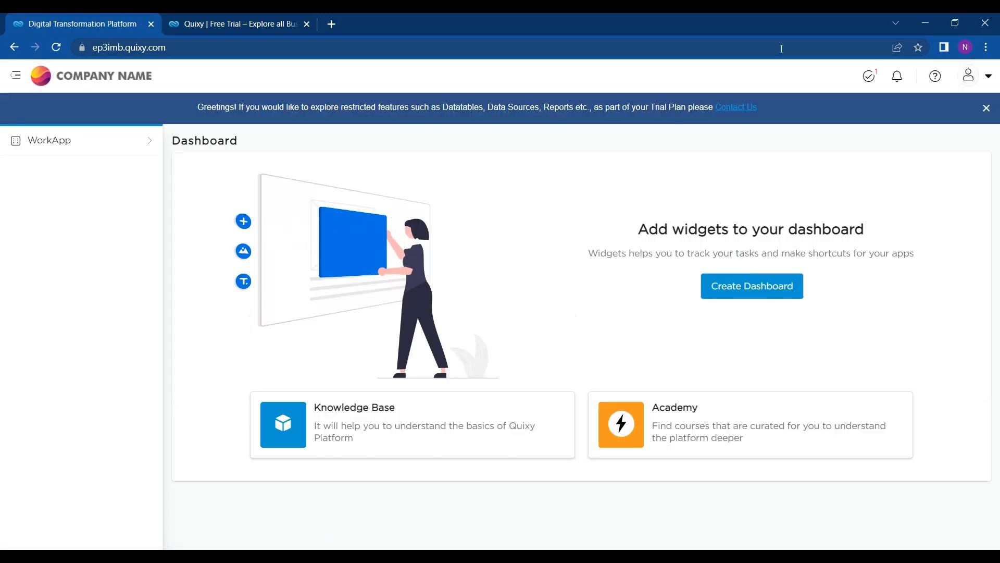
Step: Open the Step 4 Meeting Brief task, add 'added more points' to the brief, and submit
left_click(875, 77)
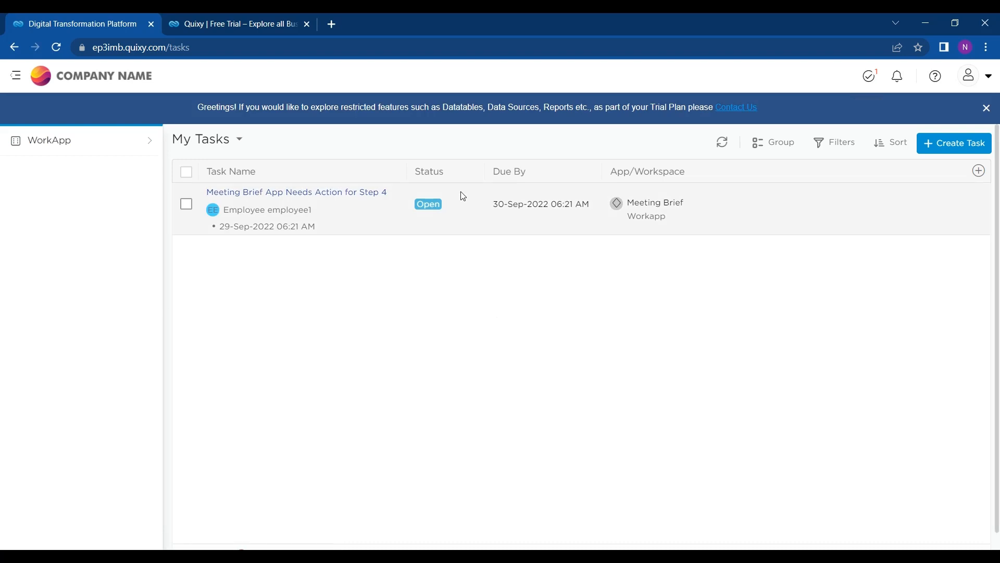
left_click(354, 196)
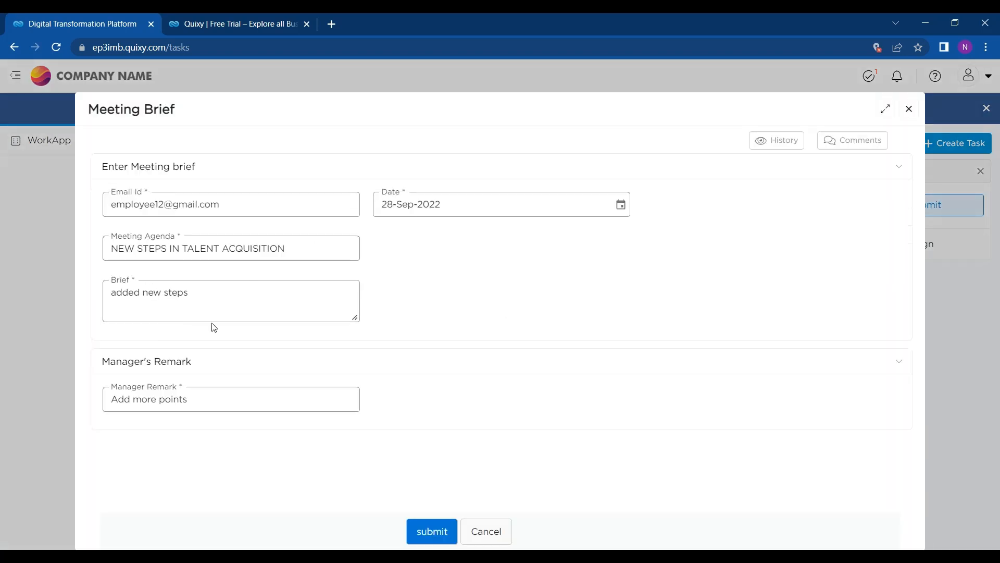
left_click(272, 304)
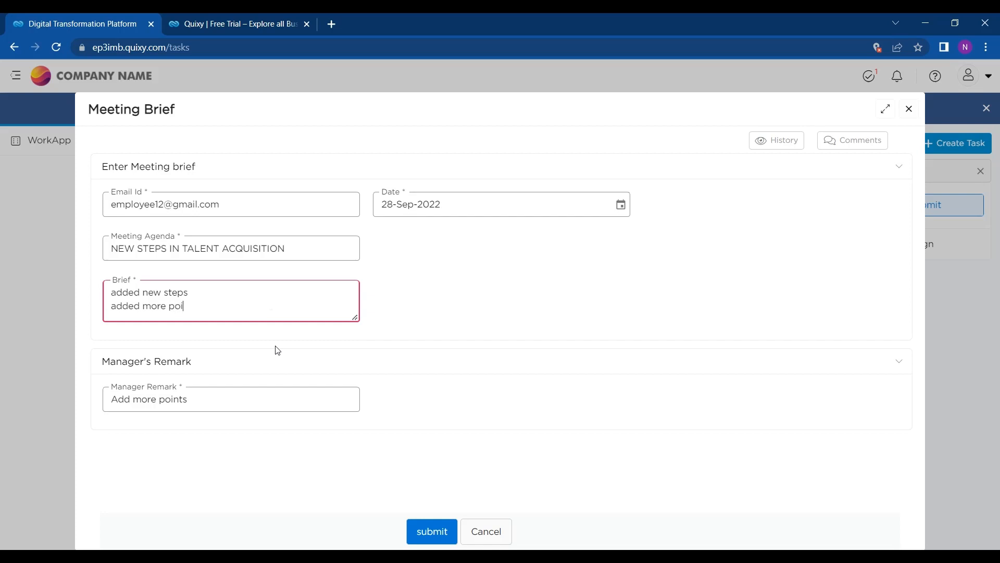
left_click(211, 397)
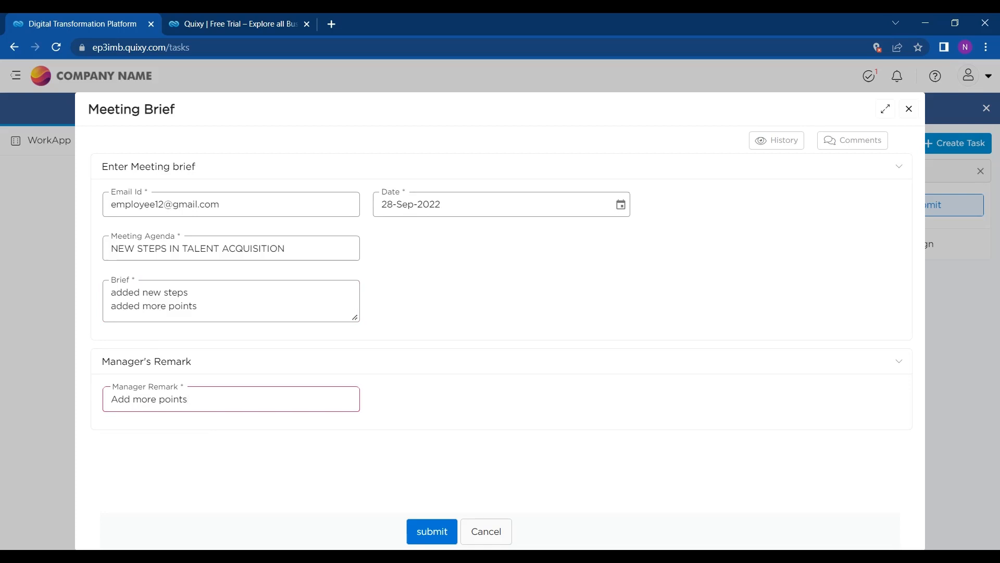
left_click_drag(198, 399, 124, 399)
left_click(217, 402)
left_click(424, 530)
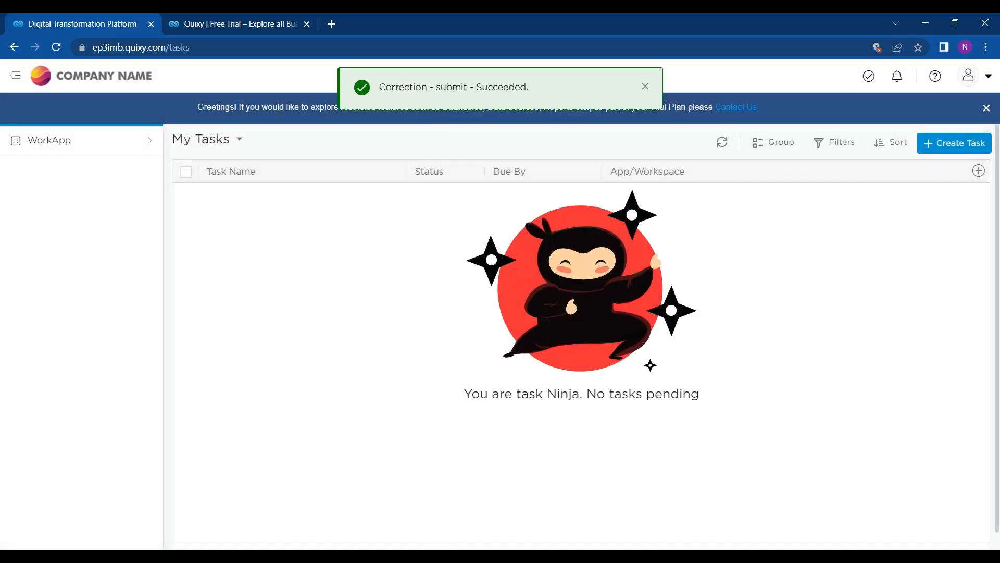
Step: Log out of the employee account and confirm
left_click(977, 86)
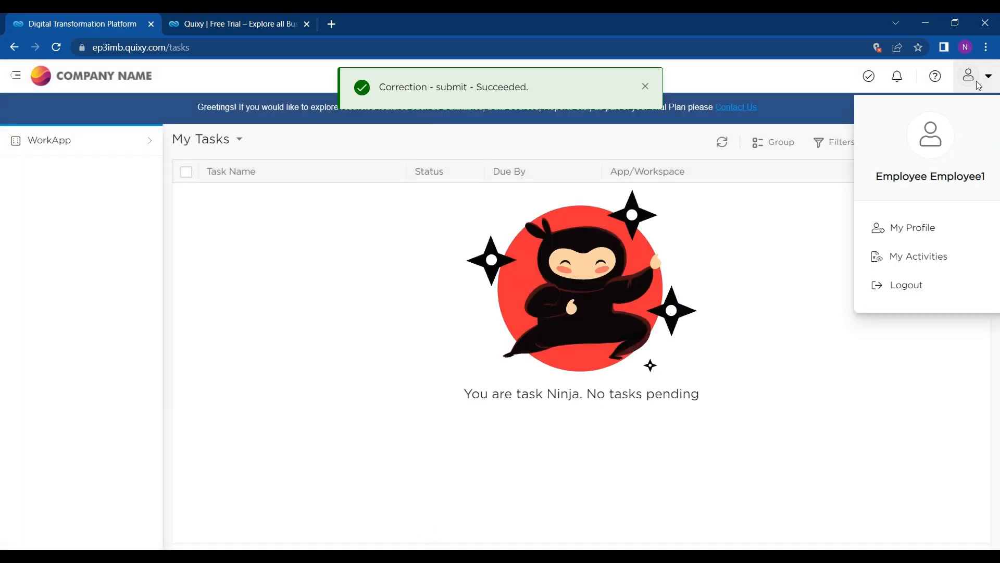
left_click(911, 297)
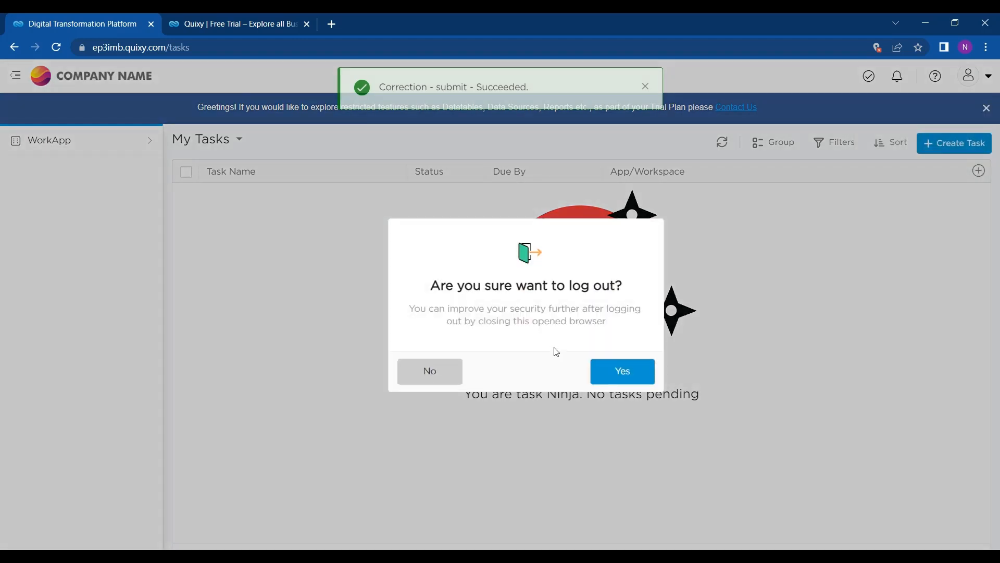
left_click(604, 370)
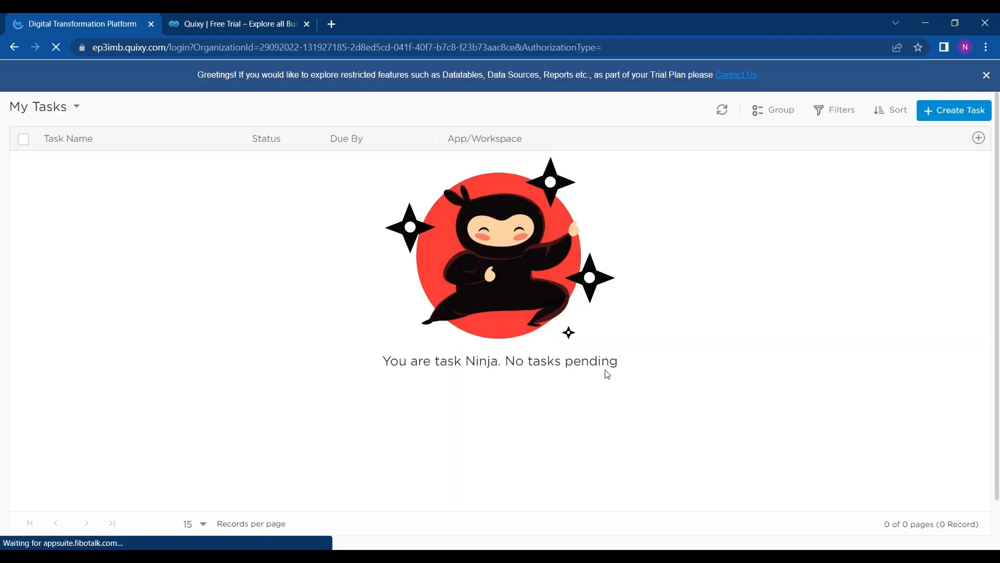
Step: Sign in as the manager with the saved login and password, then open My Tasks
left_click(663, 286)
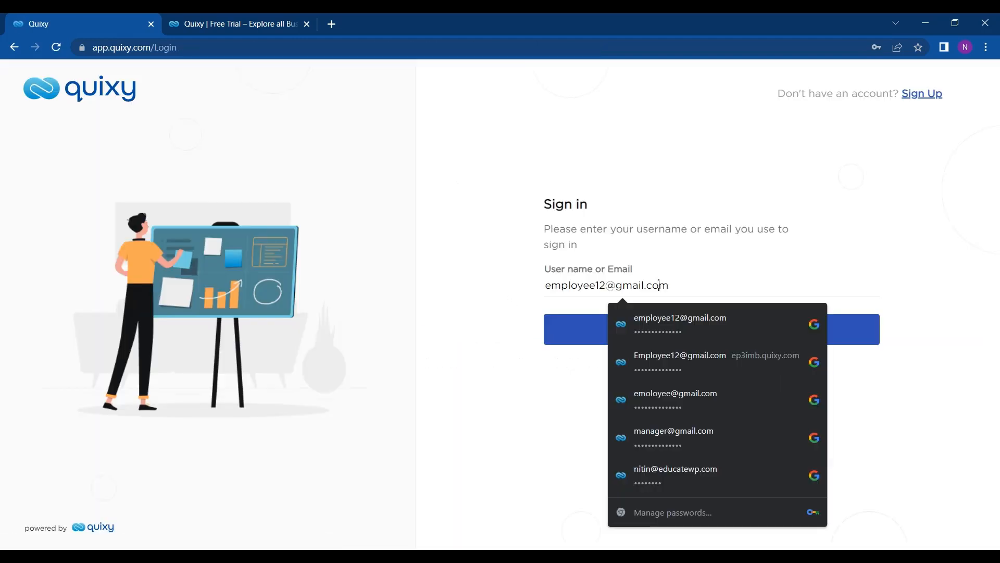
left_click(655, 429)
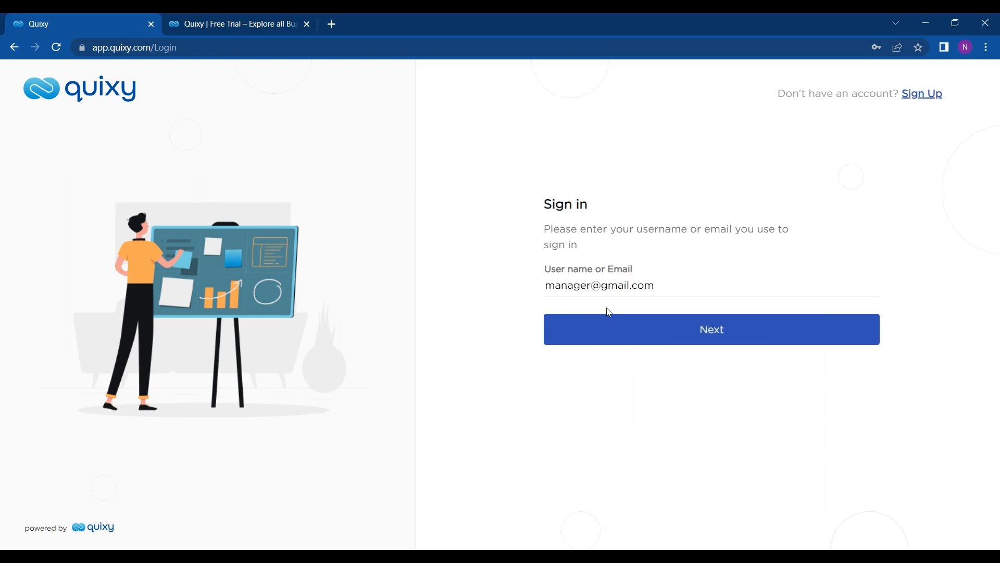
left_click(604, 330)
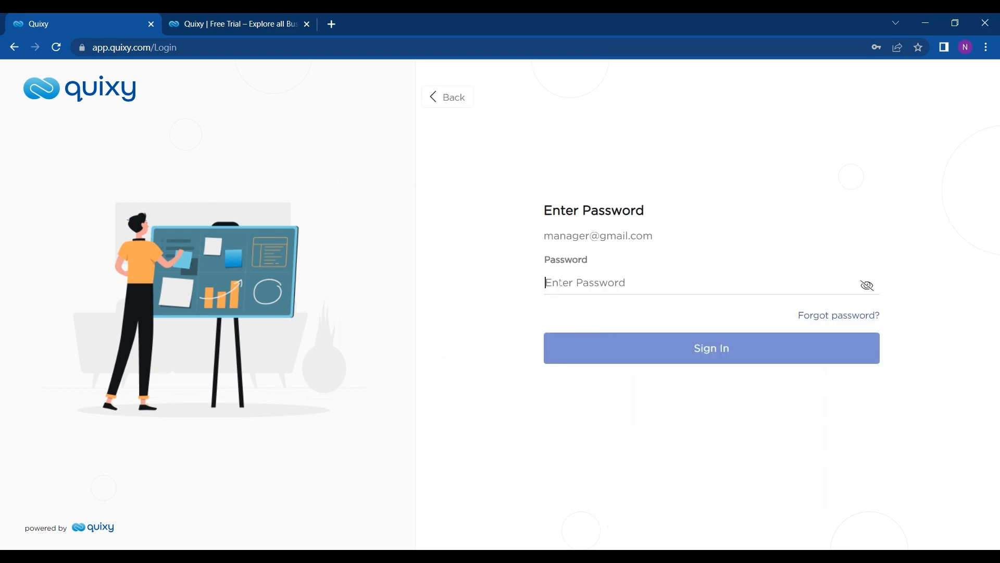
left_click(622, 286)
left_click(698, 429)
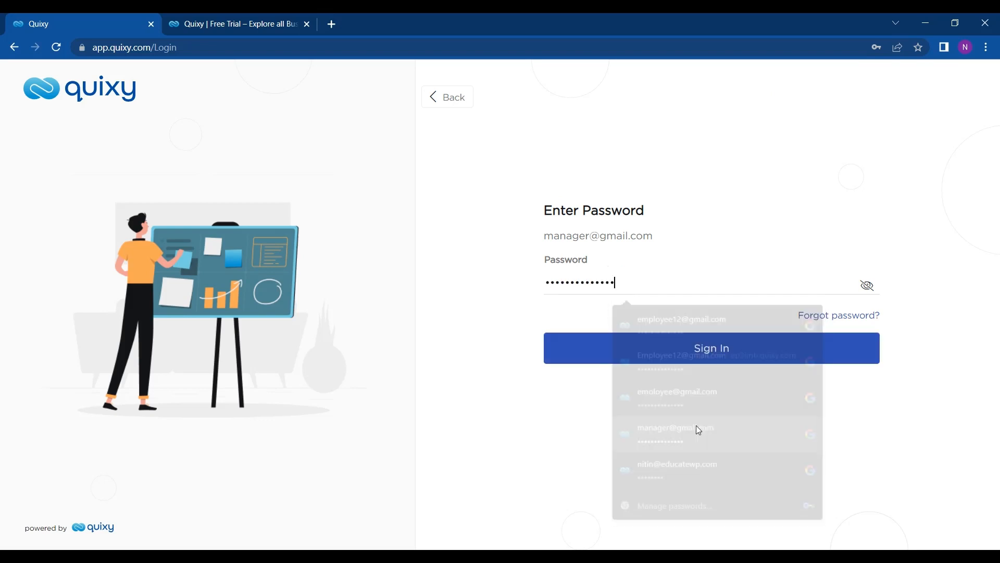
left_click(686, 358)
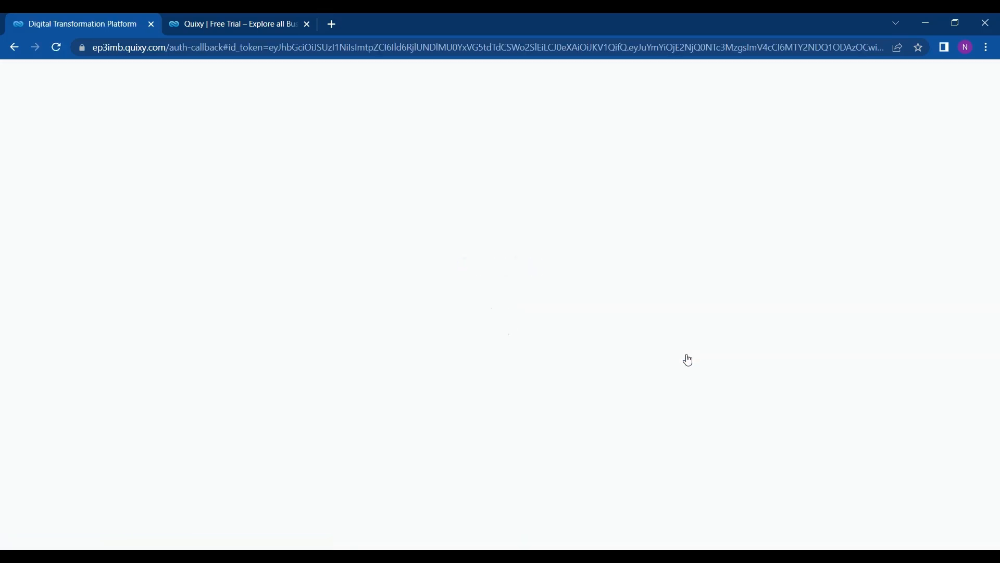
left_click(869, 78)
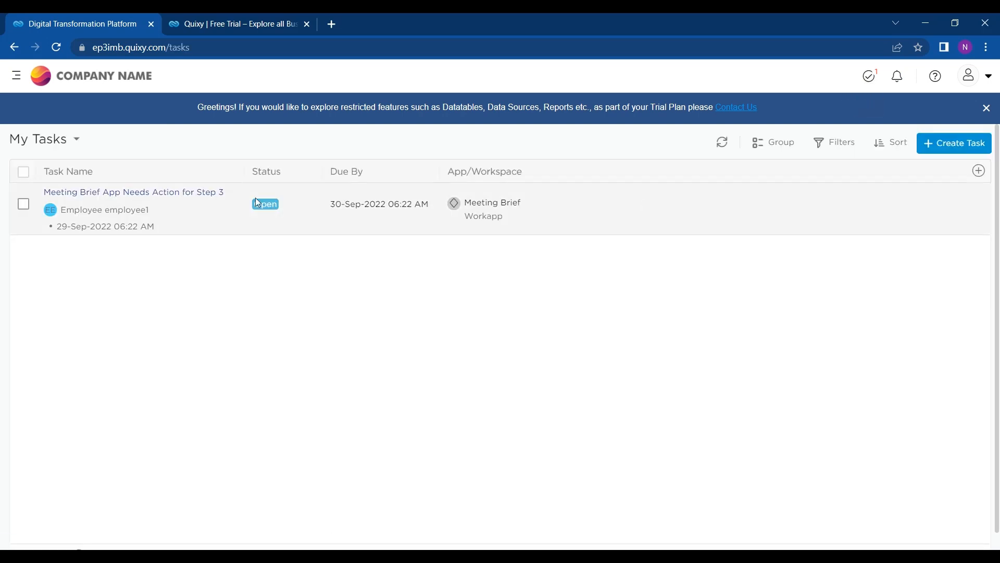
Step: Mark the 'Meeting Brief App Needs Action for Step 3' task as Seen
left_click(196, 192)
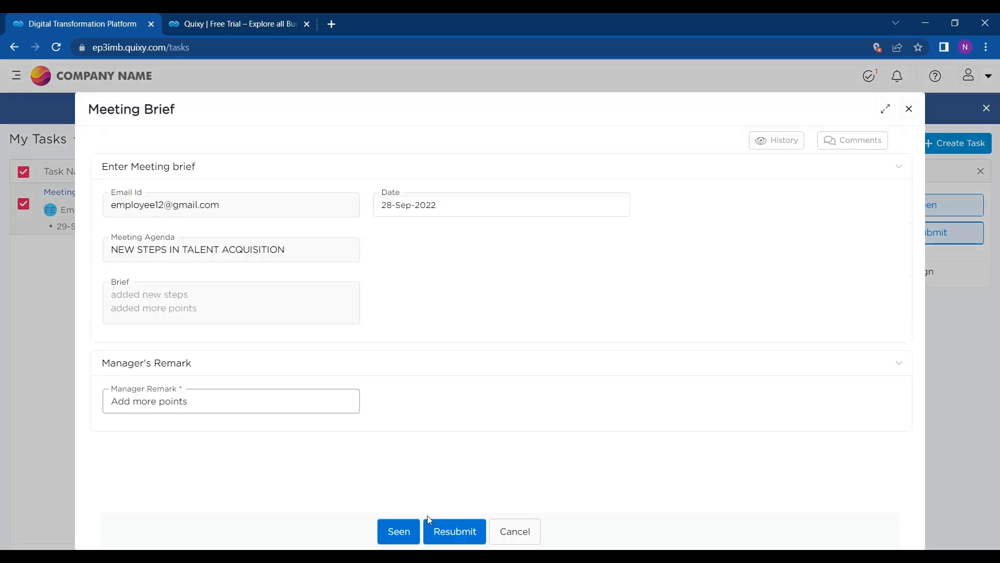
left_click(393, 532)
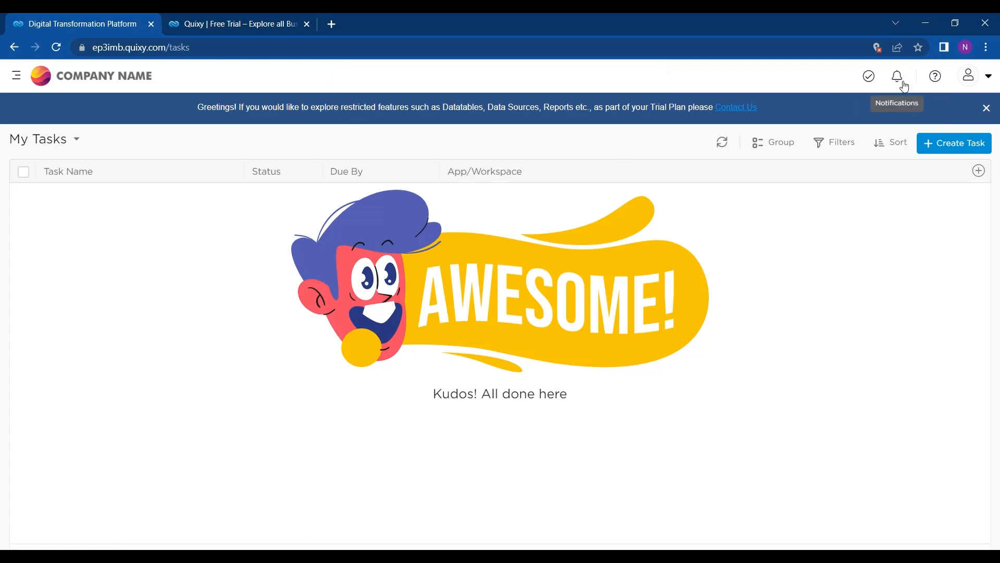
Step: Log out of the manager account and confirm the logout
left_click(973, 89)
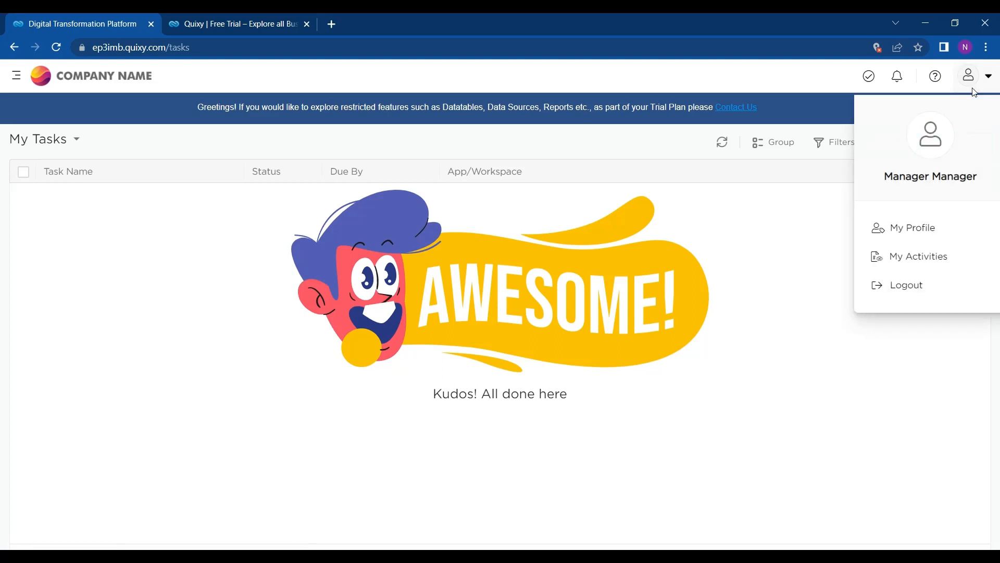
left_click(905, 281)
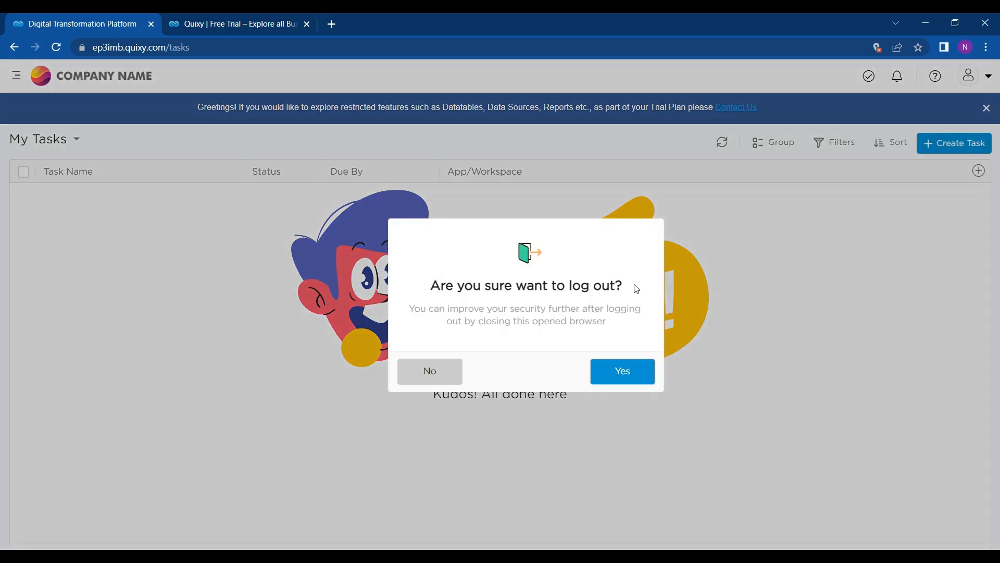
left_click(599, 371)
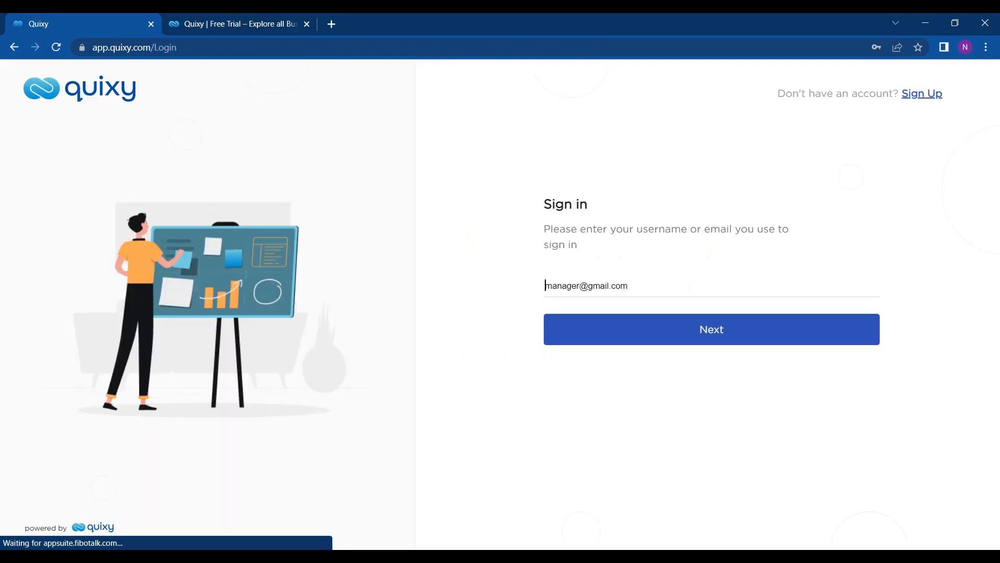
Step: Sign in with the other saved account's email and saved password
left_click(604, 292)
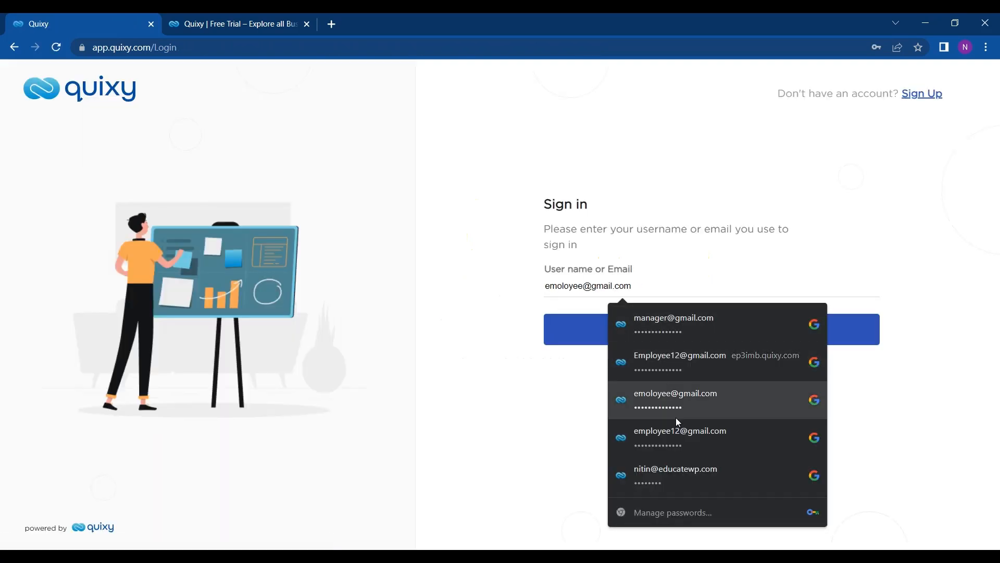
left_click(678, 466)
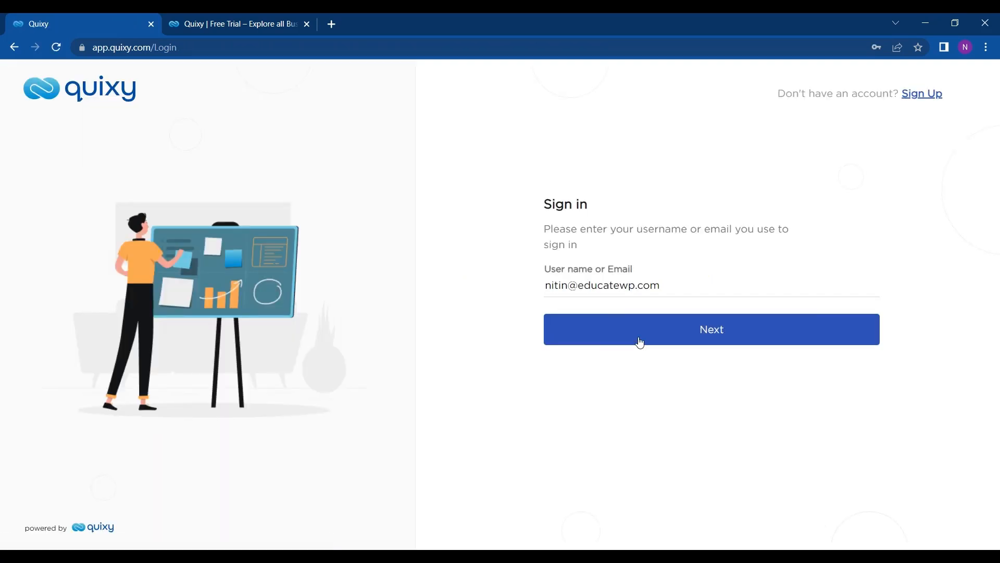
left_click(639, 339)
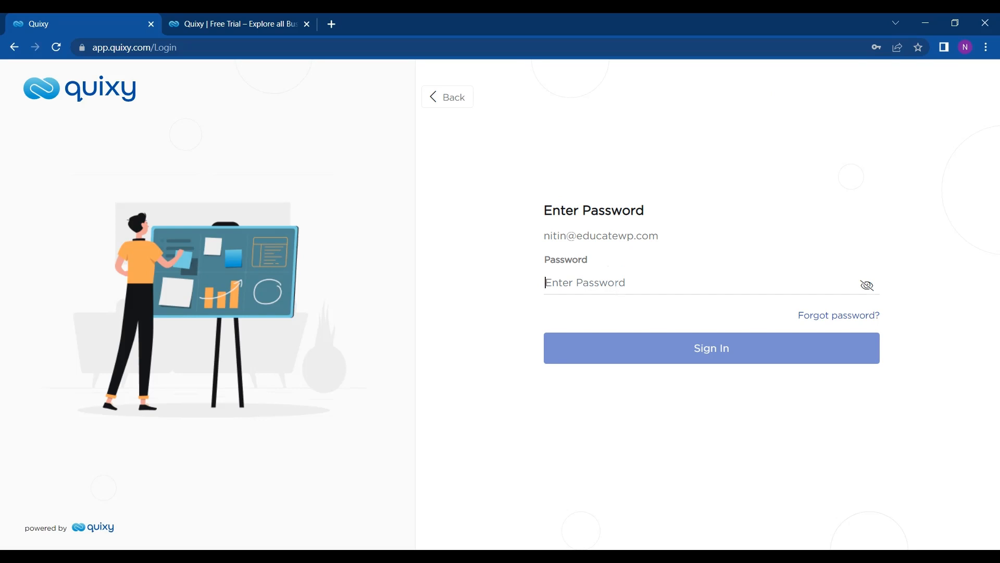
left_click(622, 286)
left_click(658, 467)
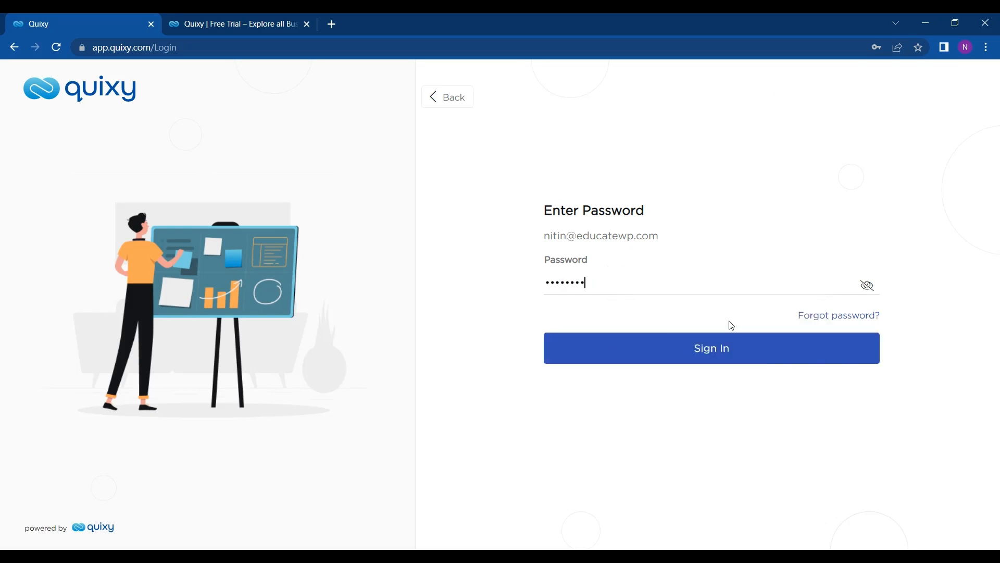
left_click(731, 342)
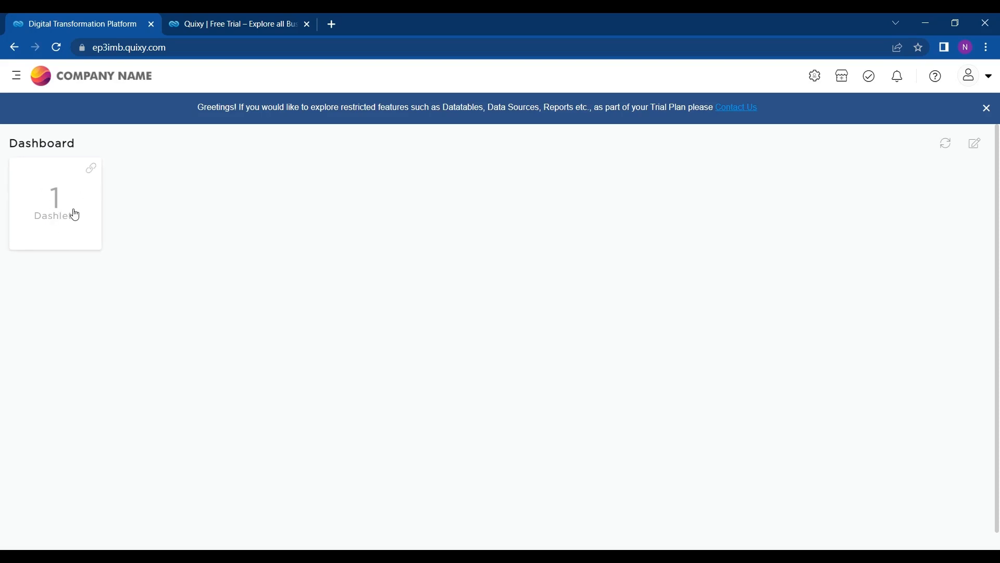
Step: Open the Dashboards management page, starting then cancelling a new dashboard
left_click(978, 150)
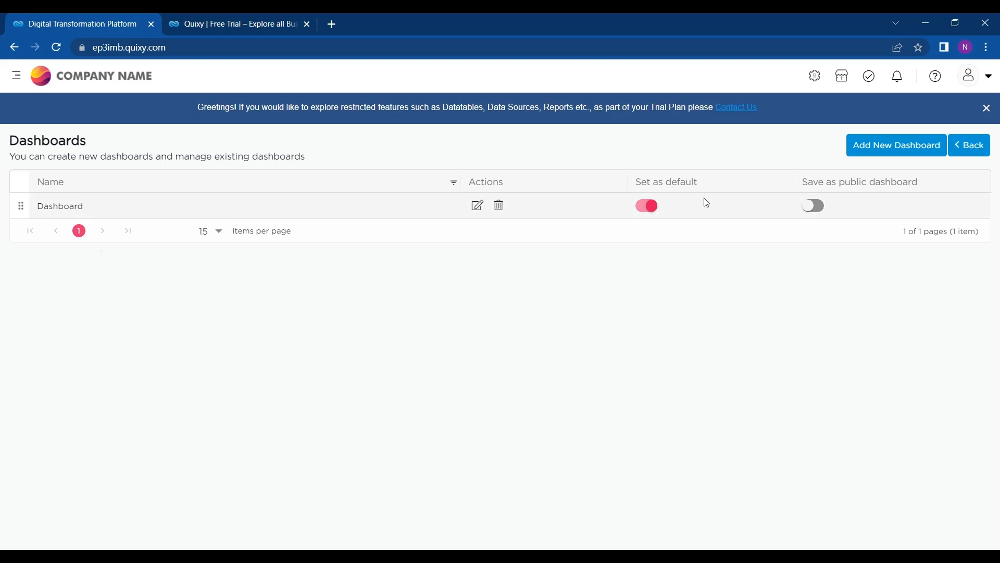
left_click(896, 151)
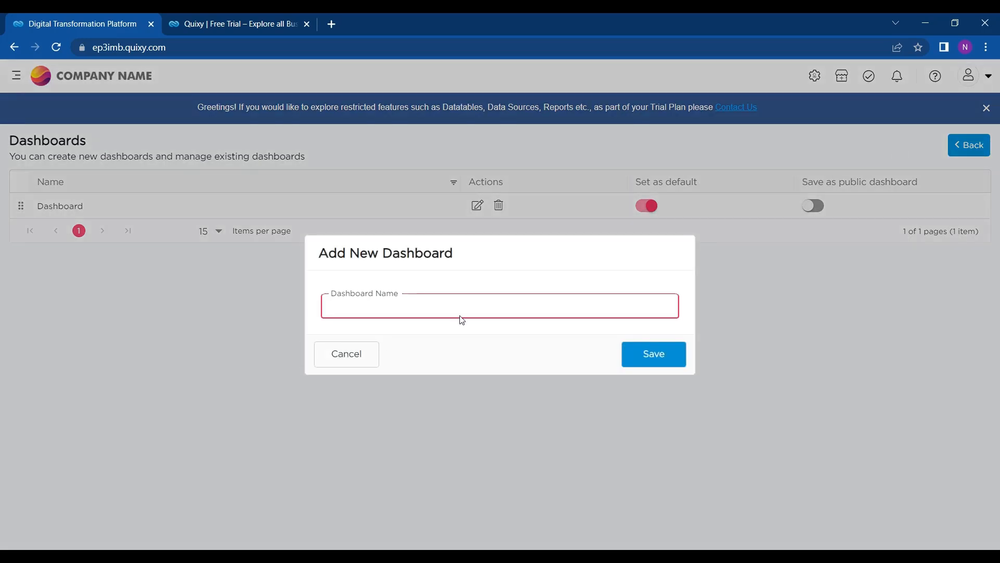
left_click(362, 356)
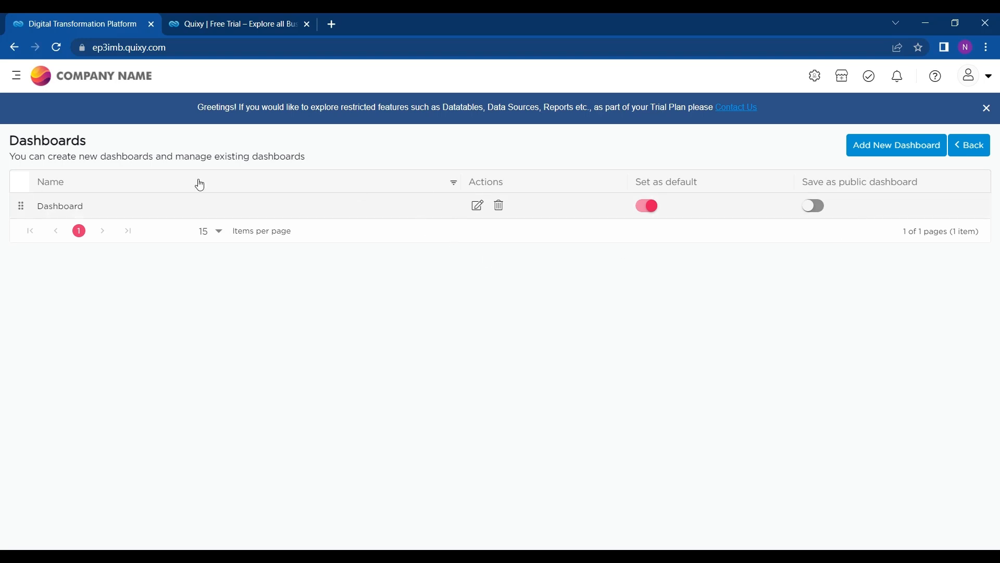
Step: Save the Dashboard as public for the Employee role in the General Admin workspace
left_click(815, 206)
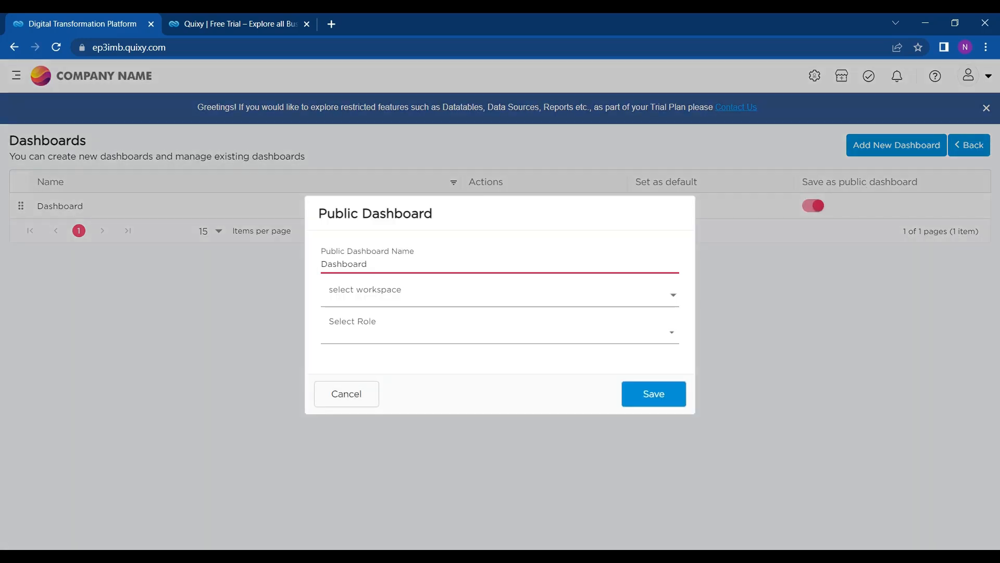
left_click(425, 310)
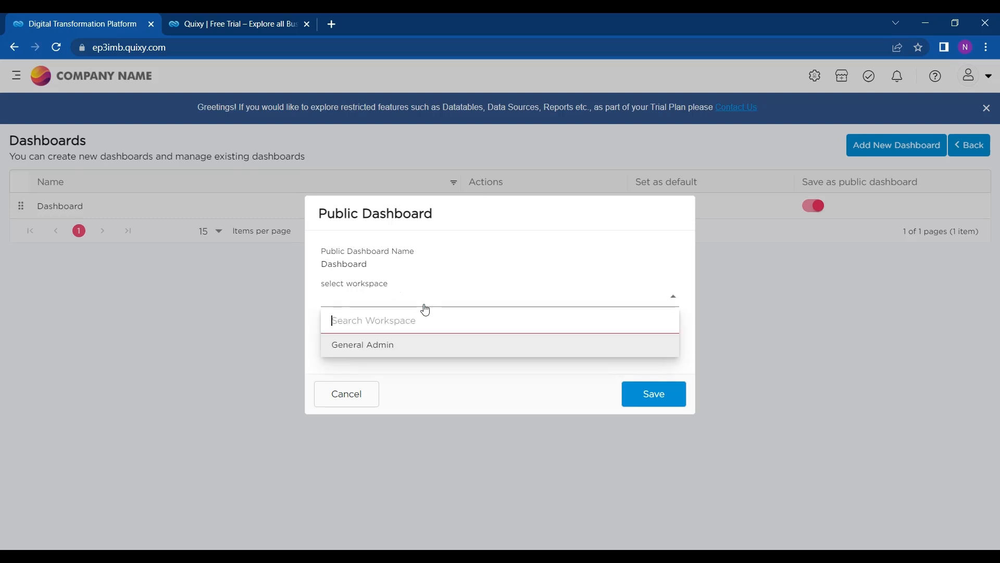
left_click(405, 346)
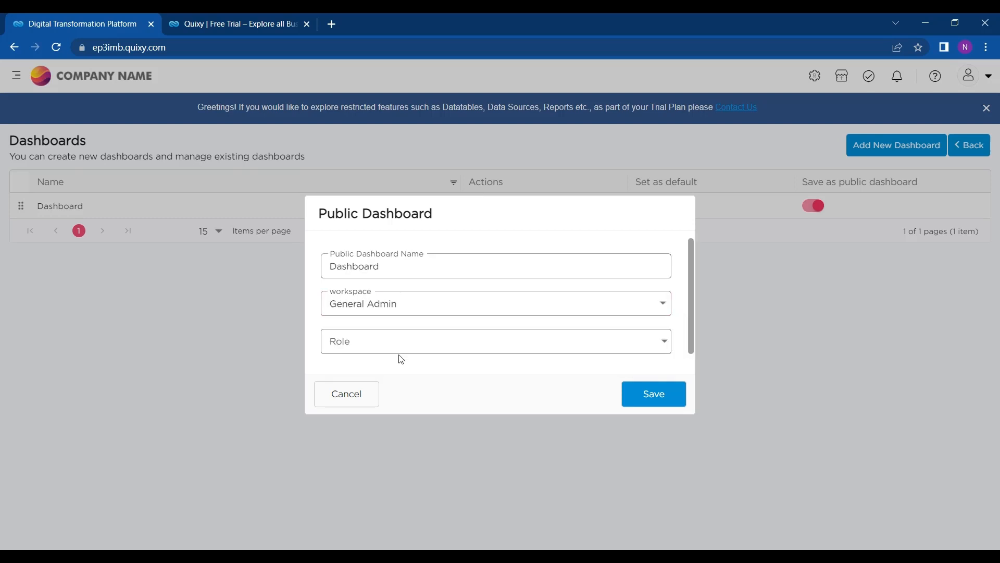
left_click(416, 350)
left_click(397, 397)
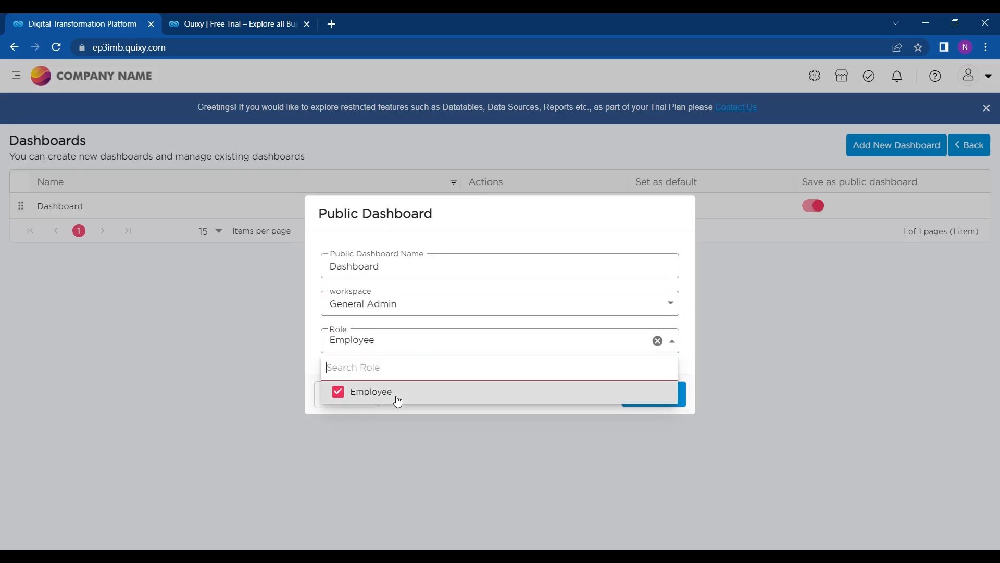
left_click(419, 428)
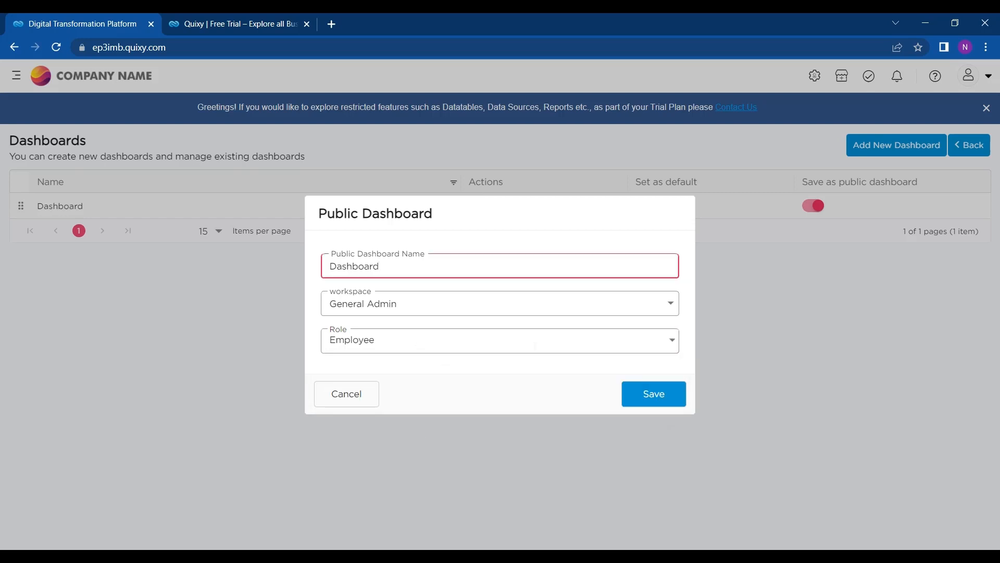
left_click(653, 399)
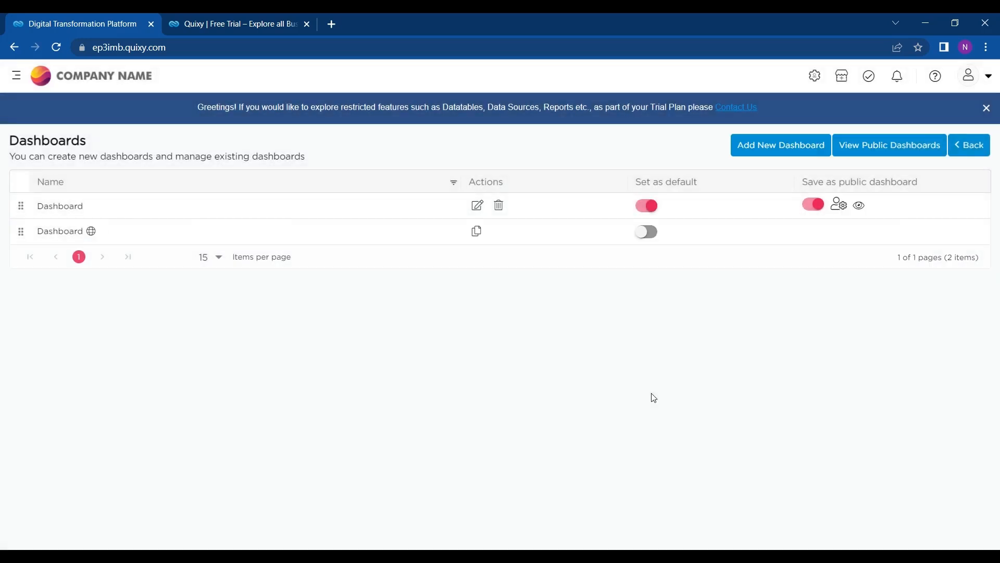
Step: Set the public dashboard copy as the default and confirm
left_click(647, 231)
left_click(619, 355)
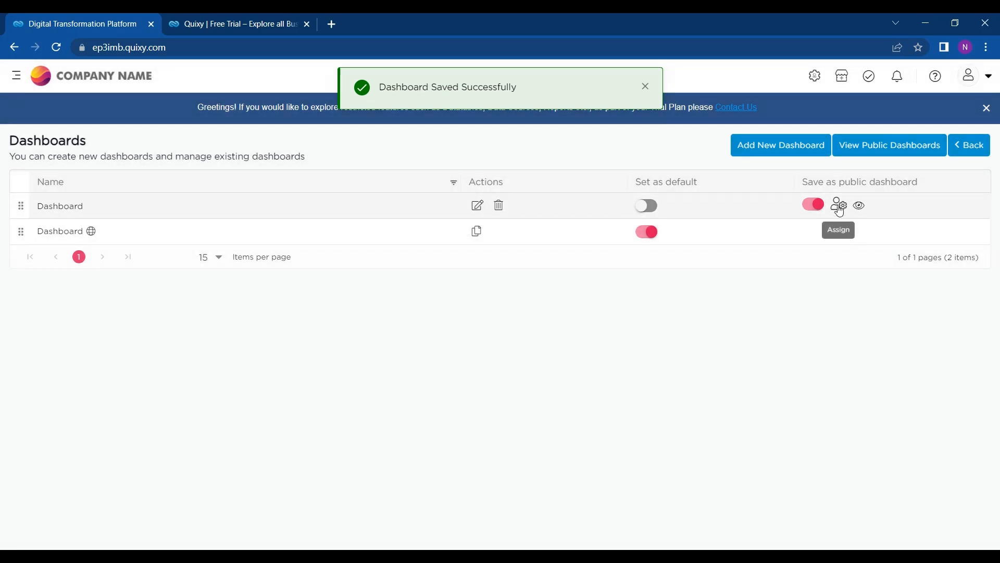
left_click(842, 84)
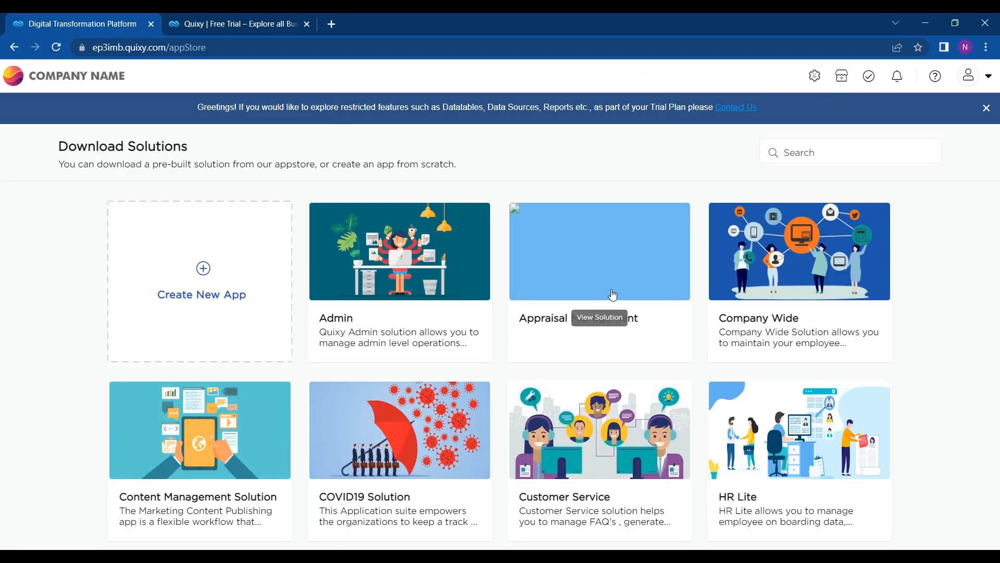
Step: Scroll through the Download Solutions tiles, from Admin down to Sales, and back up
scroll(610, 313, "down", 2)
scroll(433, 290, "down", 1)
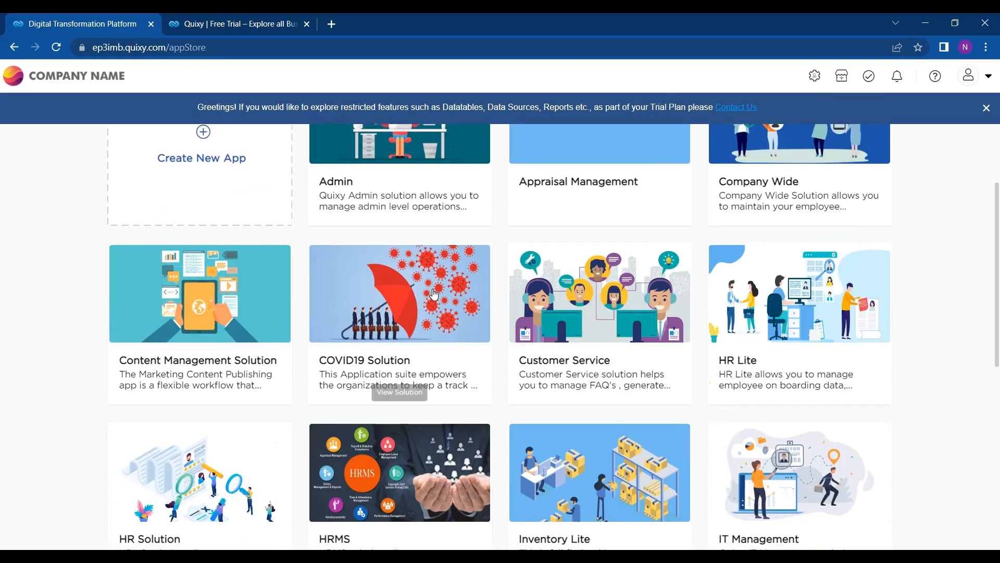
scroll(385, 323, "up", 3)
scroll(406, 407, "down", 3)
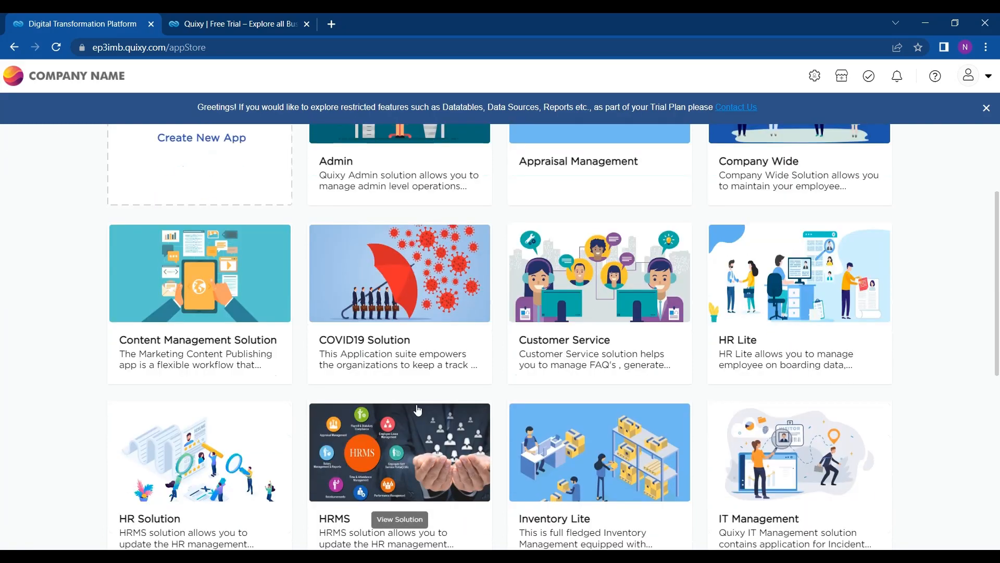
scroll(418, 410, "down", 3)
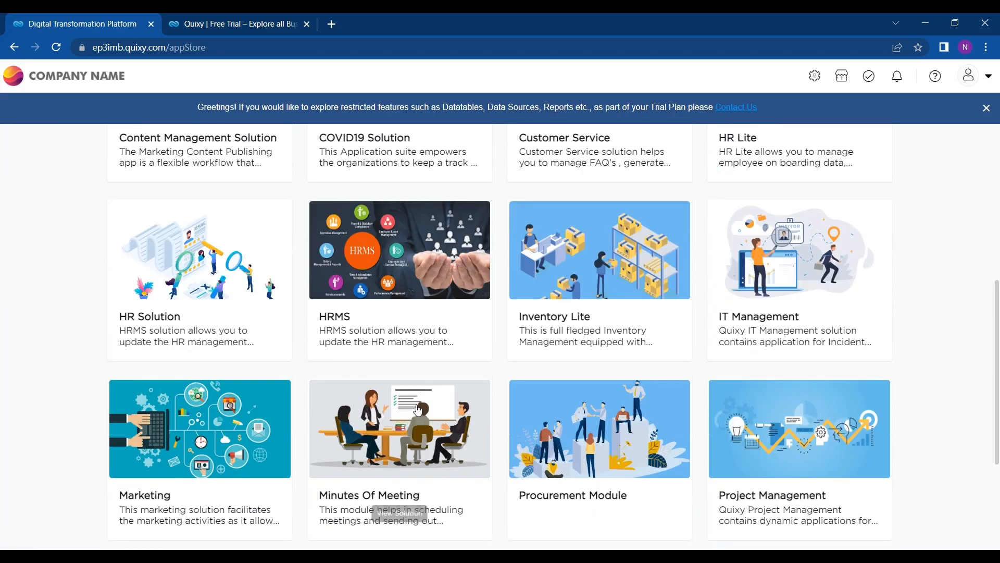
scroll(418, 410, "down", 3)
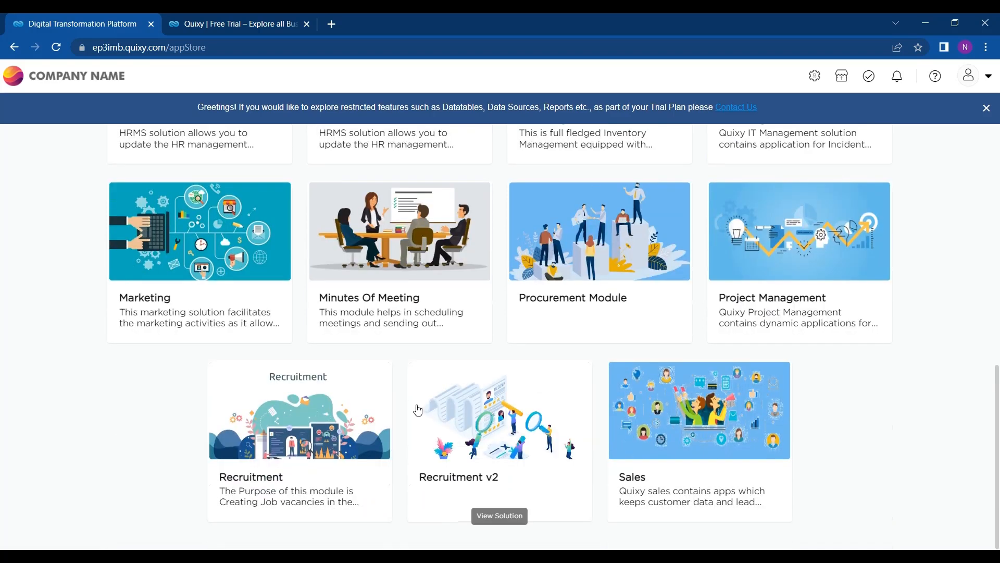
scroll(418, 410, "up", 10)
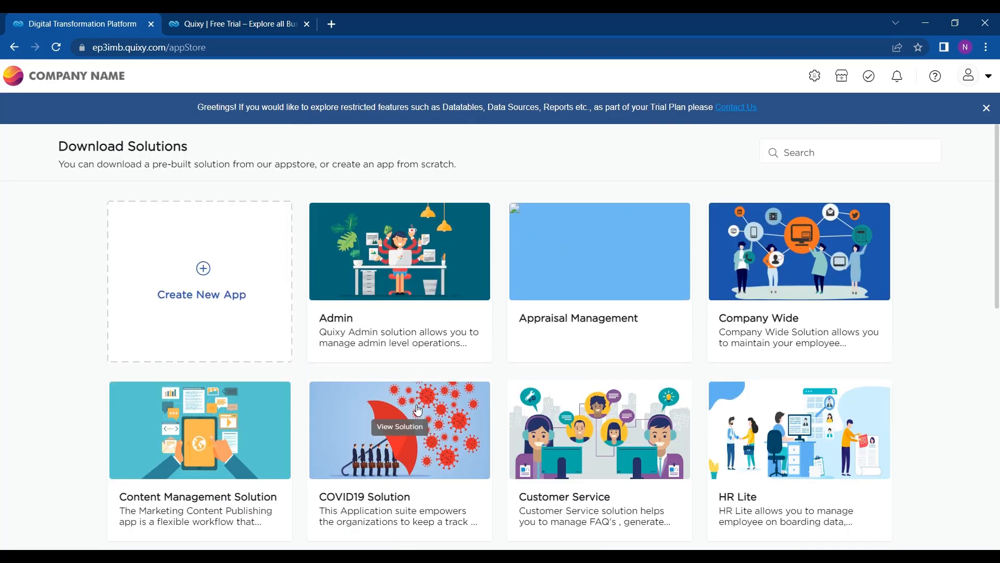